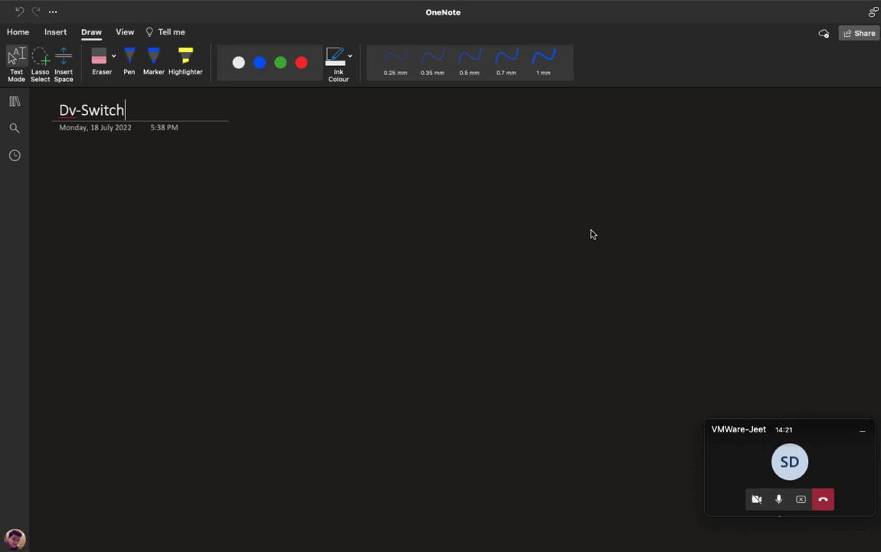
- Draw a green ESXi host rectangle on the OneNote page and label it 'ESXI-'
key(ctrl+Right)
key(ctrl+Left)
click(129, 58)
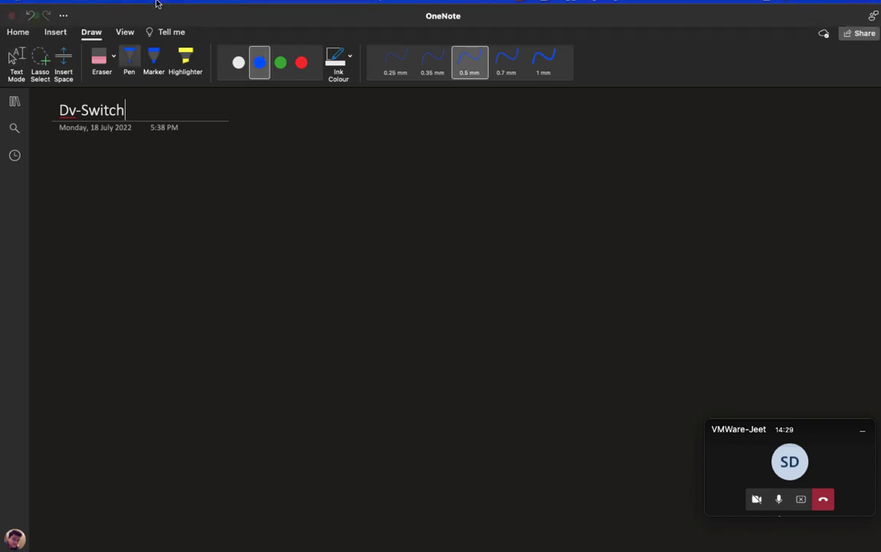
click(281, 62)
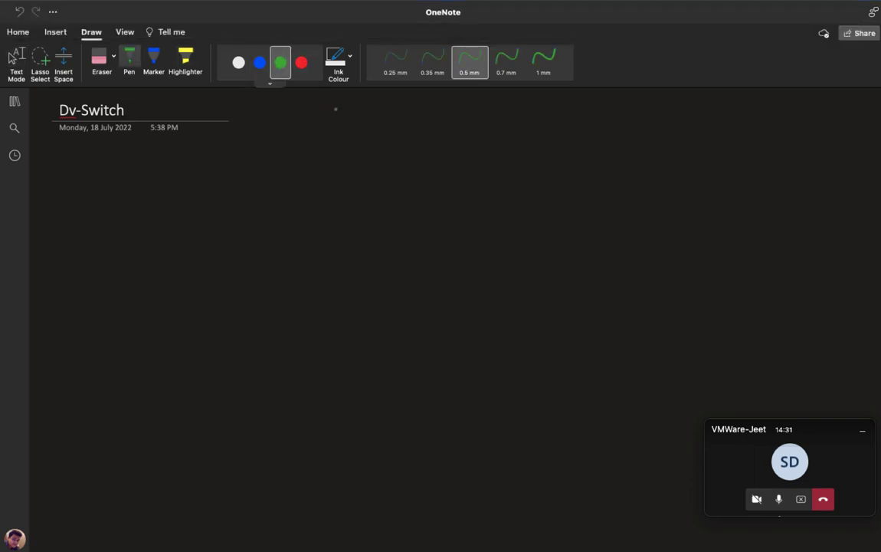
drag(438, 158, 435, 221)
mouse_move(439, 159)
mouse_down()
mouse_move(452, 159)
mouse_move(479, 218)
mouse_move(433, 220)
mouse_move(449, 253)
mouse_up()
mouse_move(463, 244)
mouse_down()
mouse_move(472, 252)
mouse_move(464, 253)
mouse_up()
drag(480, 242, 487, 252)
drag(479, 242, 489, 241)
drag(490, 249, 498, 247)
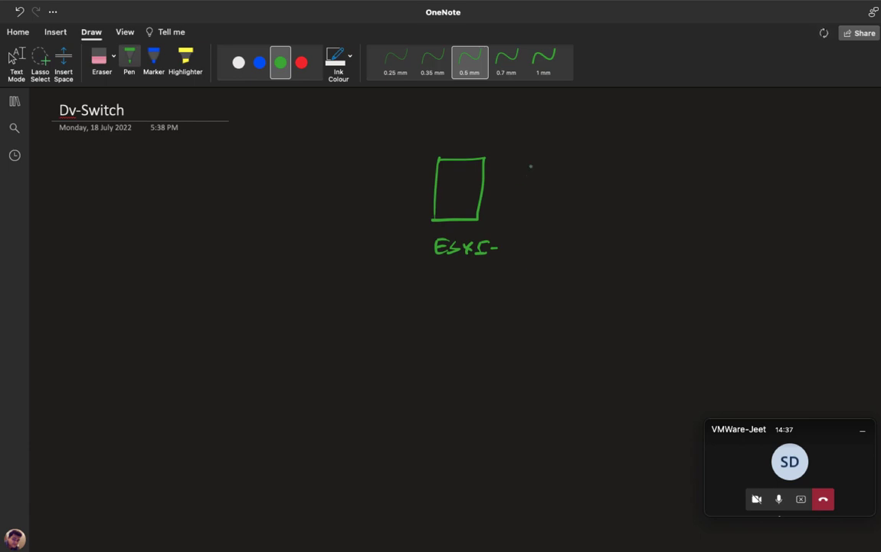
- Draw four small green port boxes to the right of the host
mouse_move(532, 151)
mouse_down()
mouse_move(532, 166)
mouse_move(548, 170)
mouse_up()
drag(537, 188, 537, 201)
mouse_move(537, 185)
mouse_down()
mouse_move(556, 205)
mouse_move(544, 239)
mouse_move(556, 239)
mouse_up()
mouse_move(548, 243)
mouse_down()
mouse_move(566, 242)
mouse_move(553, 274)
mouse_move(574, 276)
mouse_up()
mouse_move(581, 158)
mouse_down()
mouse_move(596, 183)
mouse_move(581, 207)
mouse_up()
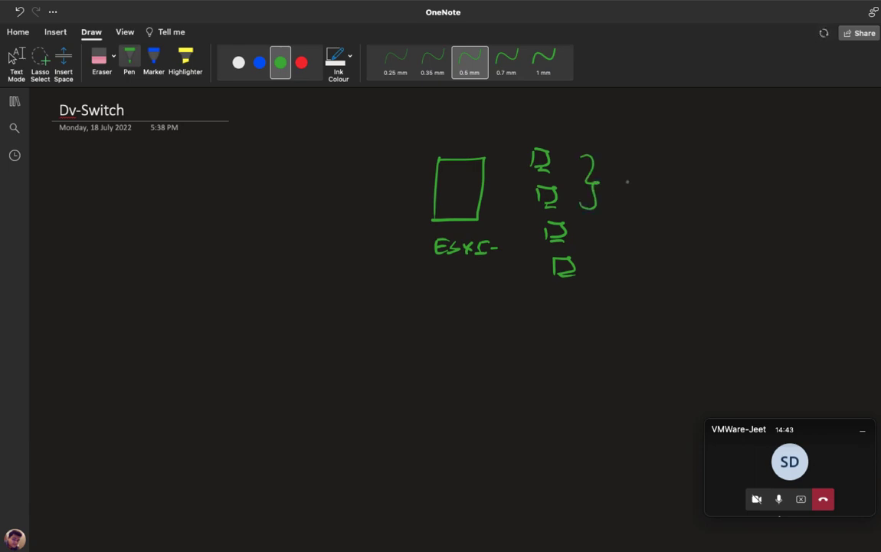
- Brace the top two ports as 'Port group-1' and the lower two as 'Port Group-2'
drag(626, 174, 627, 196)
mouse_move(626, 174)
mouse_down()
mouse_move(627, 186)
mouse_move(639, 182)
mouse_up()
mouse_move(645, 188)
mouse_down()
mouse_move(652, 180)
mouse_move(657, 190)
mouse_up()
click(670, 181)
mouse_move(652, 179)
mouse_down()
mouse_move(679, 193)
mouse_move(692, 180)
mouse_up()
drag(694, 182, 717, 184)
drag(729, 185, 741, 190)
mouse_move(603, 225)
mouse_down()
mouse_move(615, 244)
mouse_move(606, 269)
mouse_up()
mouse_move(649, 231)
mouse_down()
mouse_move(650, 256)
mouse_move(693, 240)
mouse_move(809, 246)
mouse_up()
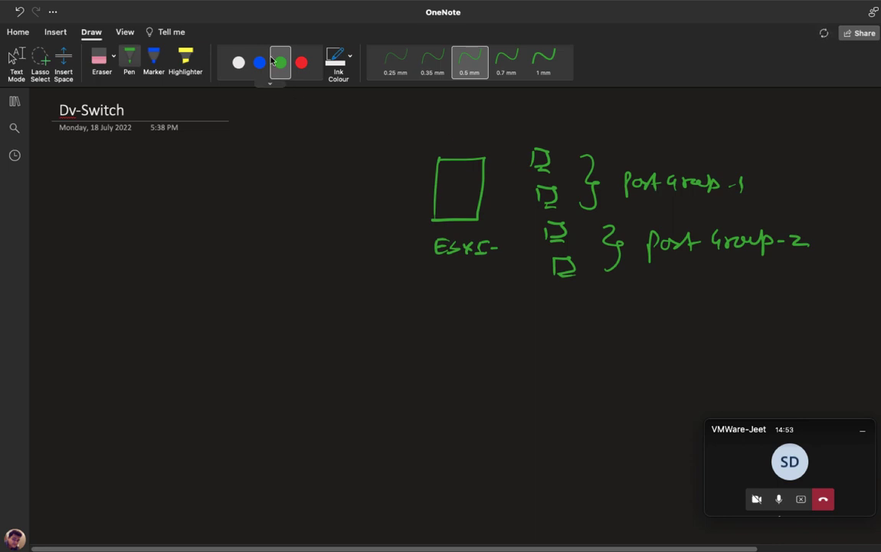
- In white ink, tick both port groups and underline the ESXI- label
click(238, 62)
drag(765, 201, 781, 197)
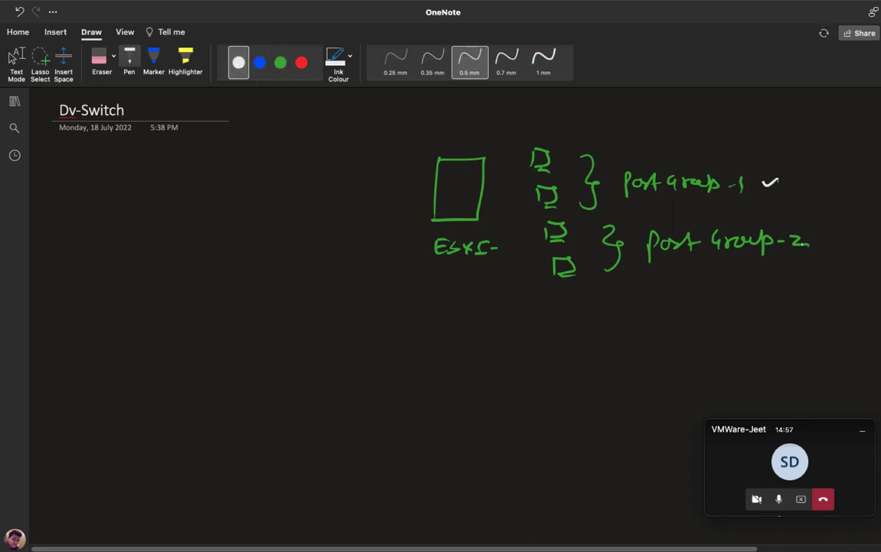
drag(818, 238, 835, 234)
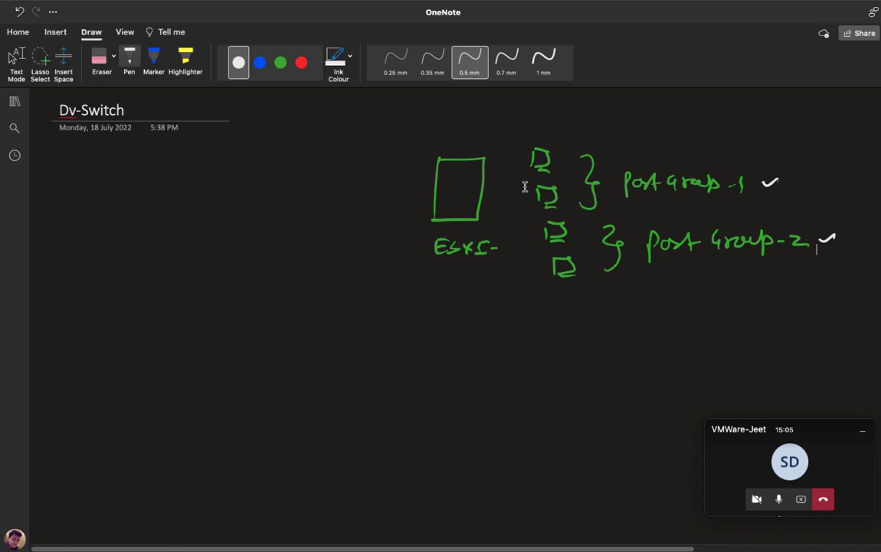
key(Escape)
click(862, 431)
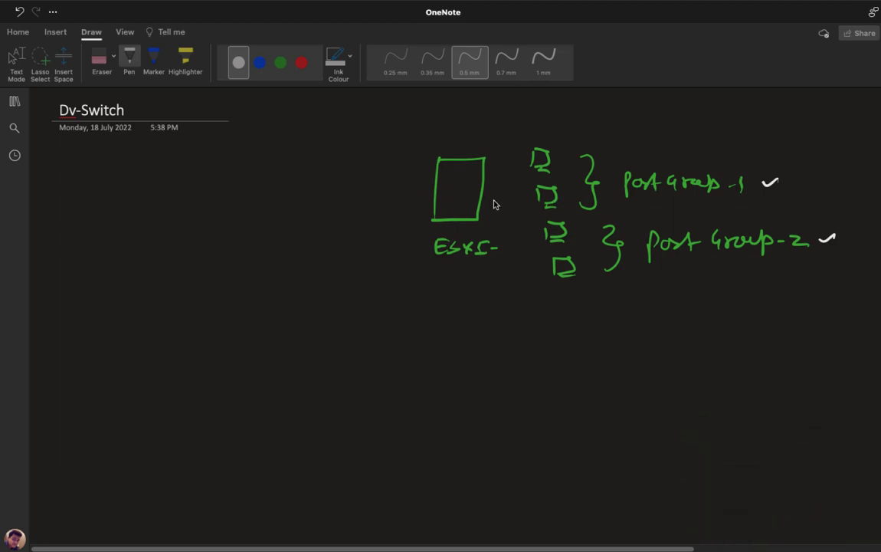
click(448, 270)
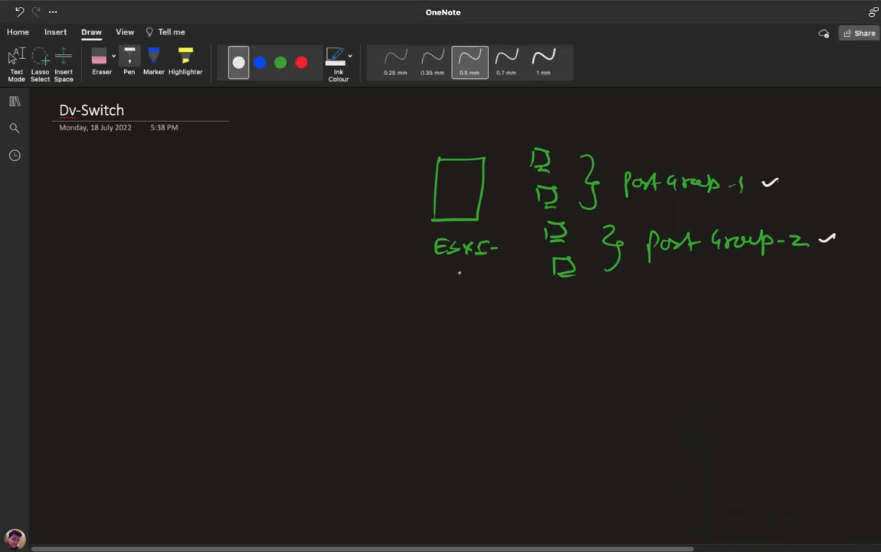
drag(441, 269, 478, 266)
click(301, 62)
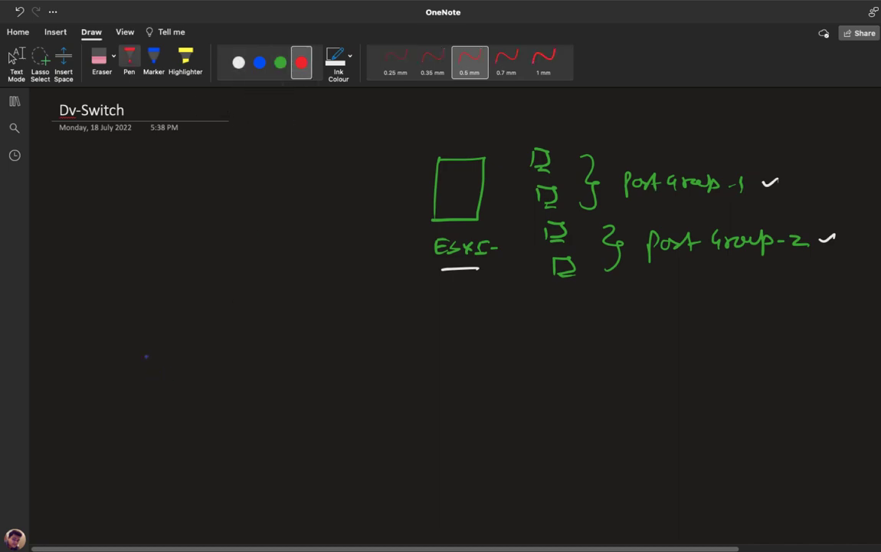
- Draw three red host rectangles labelled ESXI-1, ESXI-2 and ESXI-3
mouse_move(146, 359)
mouse_down()
mouse_move(189, 352)
mouse_move(150, 403)
mouse_up()
mouse_move(300, 409)
mouse_down()
mouse_move(345, 359)
mouse_move(301, 408)
mouse_up()
mouse_move(466, 365)
mouse_down()
mouse_move(465, 420)
mouse_move(474, 422)
mouse_move(459, 422)
mouse_up()
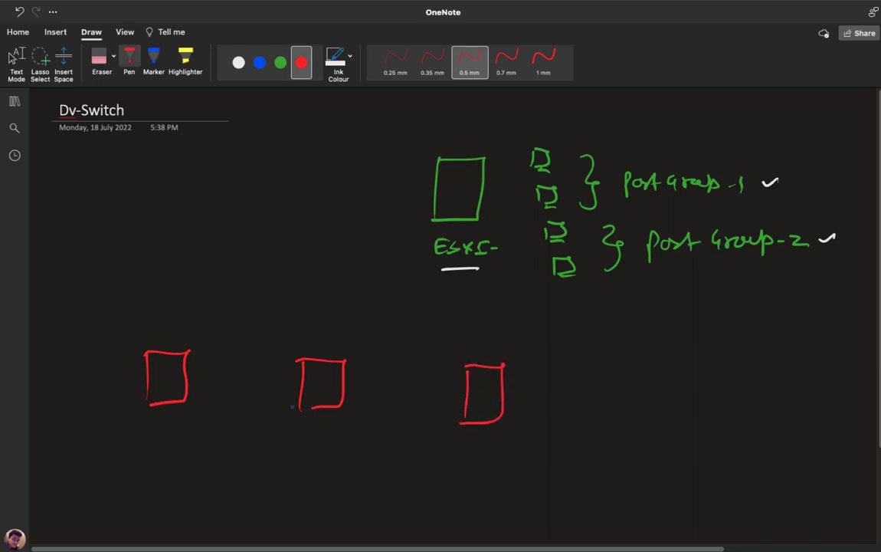
mouse_move(134, 314)
mouse_down()
mouse_move(141, 325)
mouse_move(188, 319)
mouse_up()
drag(193, 313, 193, 325)
mouse_move(312, 325)
mouse_down()
mouse_move(312, 337)
mouse_move(341, 337)
mouse_up()
mouse_move(341, 326)
mouse_down()
mouse_move(332, 337)
mouse_move(346, 338)
mouse_up()
drag(351, 332, 396, 335)
mouse_move(486, 345)
mouse_down()
mouse_move(494, 358)
mouse_move(549, 359)
mouse_up()
- In blue ink, draw two VM boxes beside ESXI-1, two beside ESXI-2, three beside ESXI-3
click(260, 62)
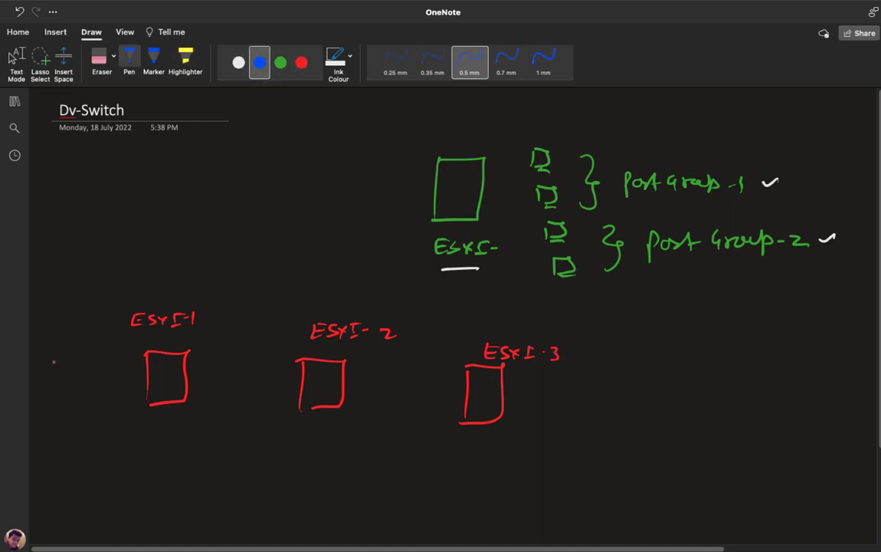
drag(74, 354, 75, 372)
mouse_move(74, 354)
mouse_down()
mouse_move(91, 373)
mouse_move(76, 410)
mouse_up()
mouse_move(75, 392)
mouse_down()
mouse_move(90, 394)
mouse_move(88, 408)
mouse_up()
drag(73, 412, 97, 413)
mouse_move(260, 361)
mouse_down()
mouse_move(261, 378)
mouse_move(280, 376)
mouse_up()
mouse_move(258, 380)
mouse_down()
mouse_move(283, 381)
mouse_move(263, 417)
mouse_move(285, 419)
mouse_up()
mouse_move(426, 373)
mouse_down()
mouse_move(426, 385)
mouse_move(451, 393)
mouse_move(427, 424)
mouse_up()
mouse_move(427, 410)
mouse_down()
mouse_move(447, 427)
mouse_move(427, 456)
mouse_up()
drag(428, 442, 447, 457)
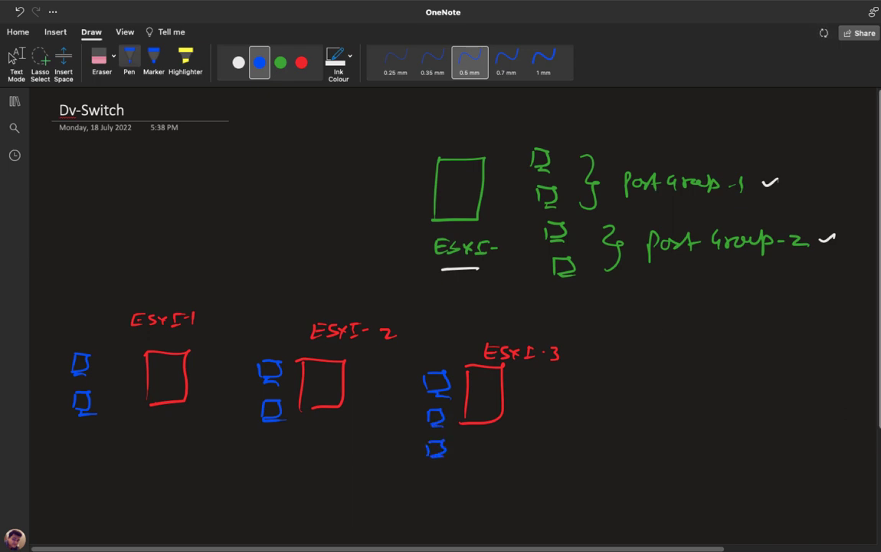
scroll(487, 283, down, 2)
- In green, link one VM from each host to three switch ports and enclose them
click(281, 63)
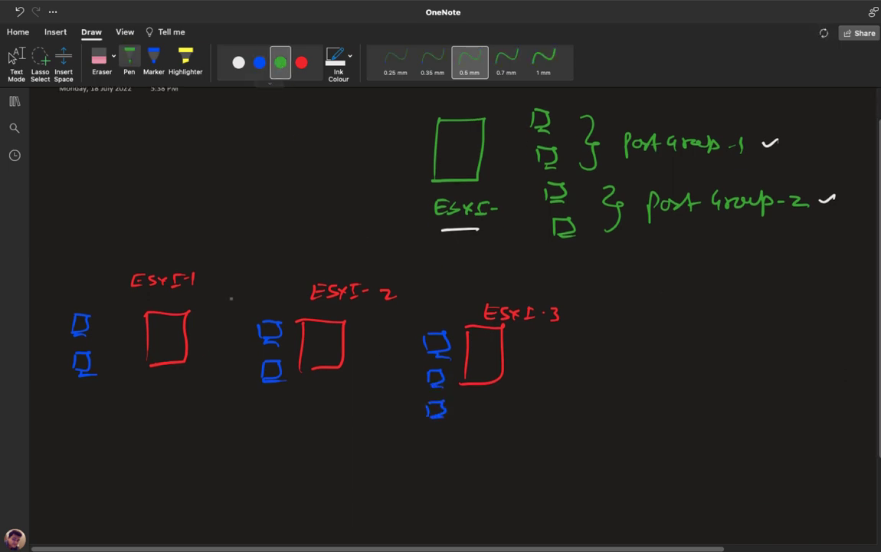
mouse_move(86, 387)
mouse_down()
mouse_move(167, 455)
mouse_move(292, 476)
mouse_move(262, 465)
mouse_move(284, 487)
mouse_up()
mouse_move(278, 383)
mouse_down()
mouse_move(315, 394)
mouse_move(349, 455)
mouse_move(334, 480)
mouse_move(335, 460)
mouse_move(362, 485)
mouse_up()
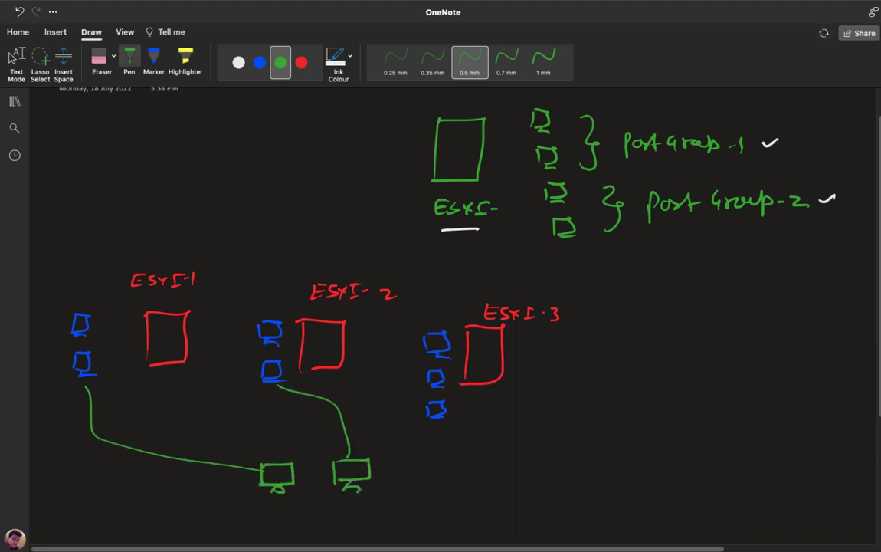
mouse_move(440, 420)
mouse_down()
mouse_move(406, 464)
mouse_move(400, 490)
mouse_move(400, 468)
mouse_move(418, 497)
mouse_up()
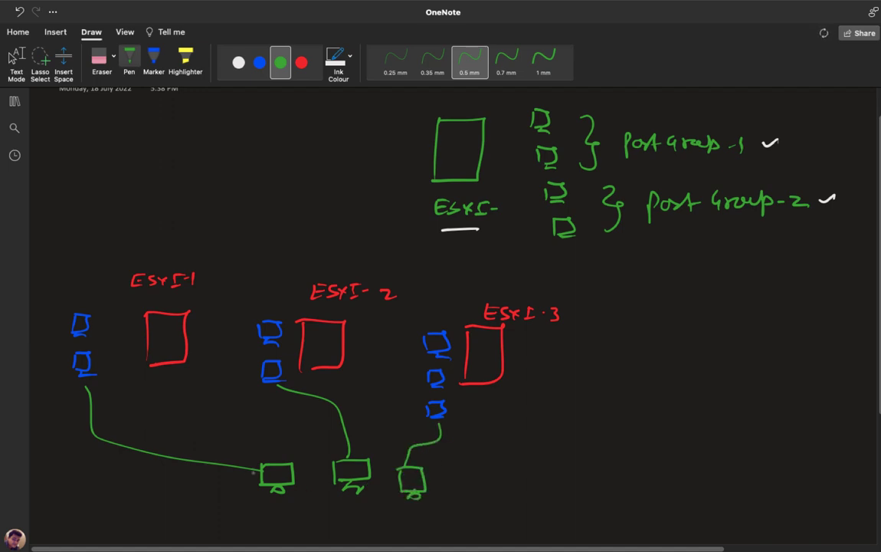
mouse_move(242, 496)
mouse_down()
mouse_move(242, 453)
mouse_move(354, 451)
mouse_move(455, 484)
mouse_move(385, 503)
mouse_up()
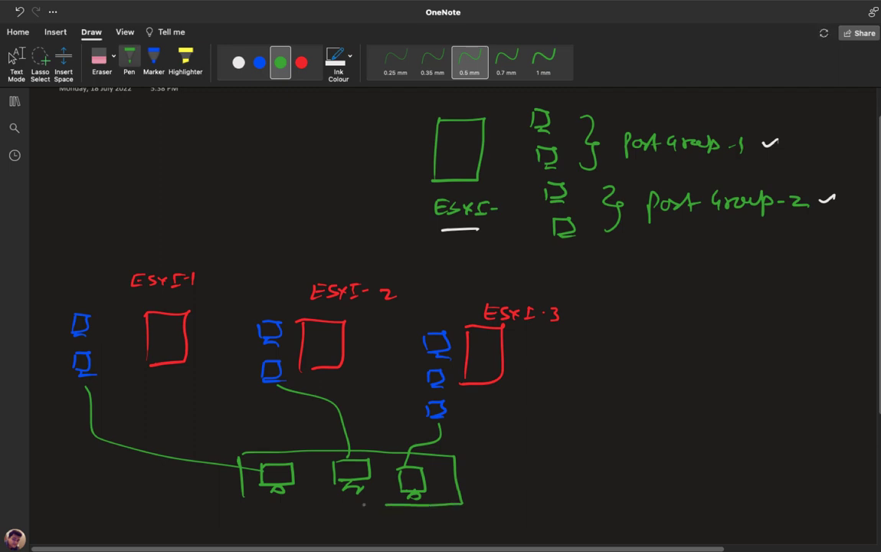
mouse_move(239, 457)
mouse_down()
mouse_move(459, 503)
mouse_move(512, 476)
mouse_move(536, 478)
mouse_up()
- Point an arrow at the port group and label it 'DV-switch'
drag(554, 464, 582, 472)
mouse_move(594, 466)
mouse_down()
mouse_move(586, 476)
mouse_move(620, 470)
mouse_move(639, 481)
mouse_up()
drag(631, 469, 645, 468)
mouse_move(657, 469)
mouse_down()
mouse_move(657, 481)
mouse_move(687, 481)
mouse_up()
click(704, 479)
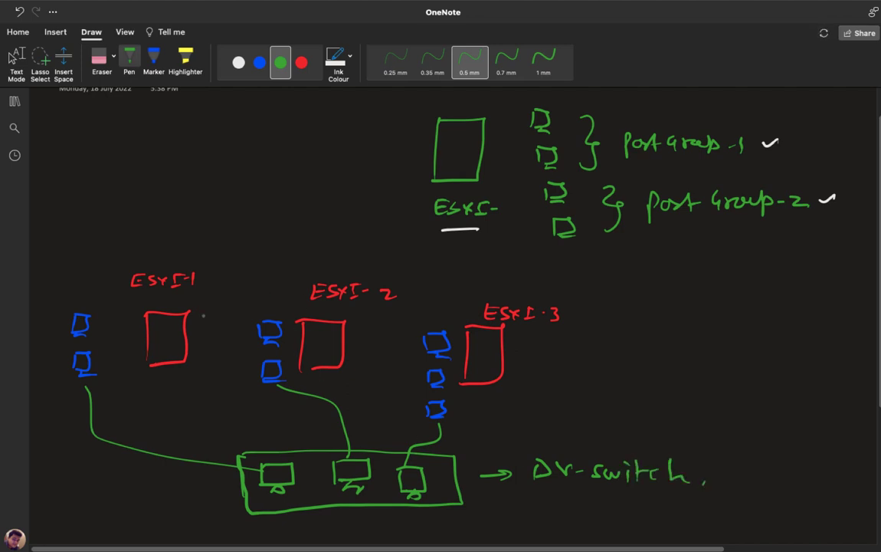
- Draw double arrows between ESXI-1/ESXI-2 and ESXI-2/ESXI-3, and underline the DV-switch label
mouse_move(209, 280)
mouse_down()
mouse_move(308, 285)
mouse_move(218, 286)
mouse_up()
mouse_move(396, 299)
mouse_down()
mouse_move(475, 307)
mouse_move(397, 301)
mouse_up()
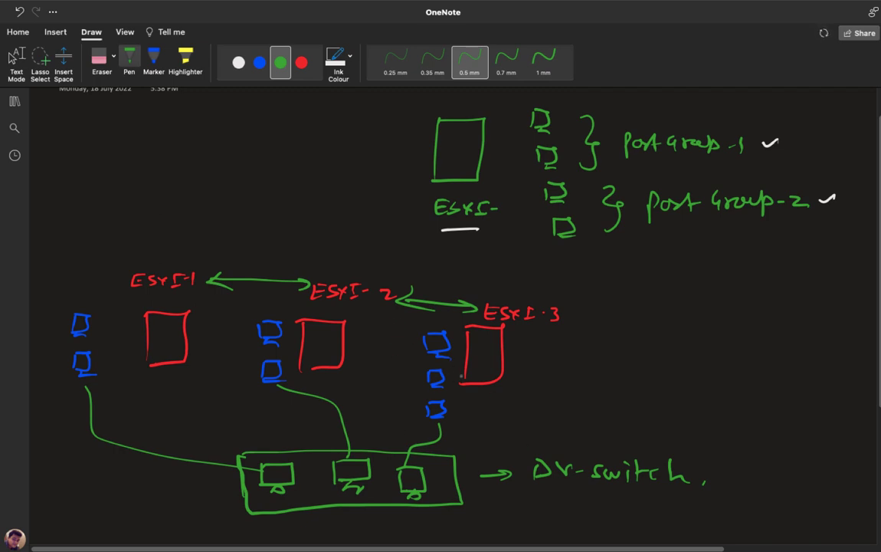
drag(553, 489, 580, 487)
key(Escape)
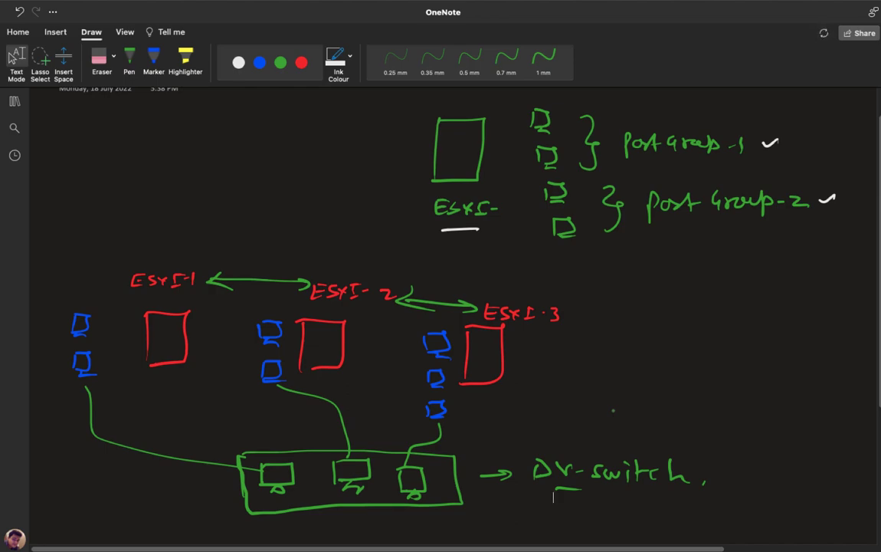
- Open the Windows Server 2012-DC VM full screen and sign in with the administrator password
key(ctrl+Right)
key(ctrl+Left)
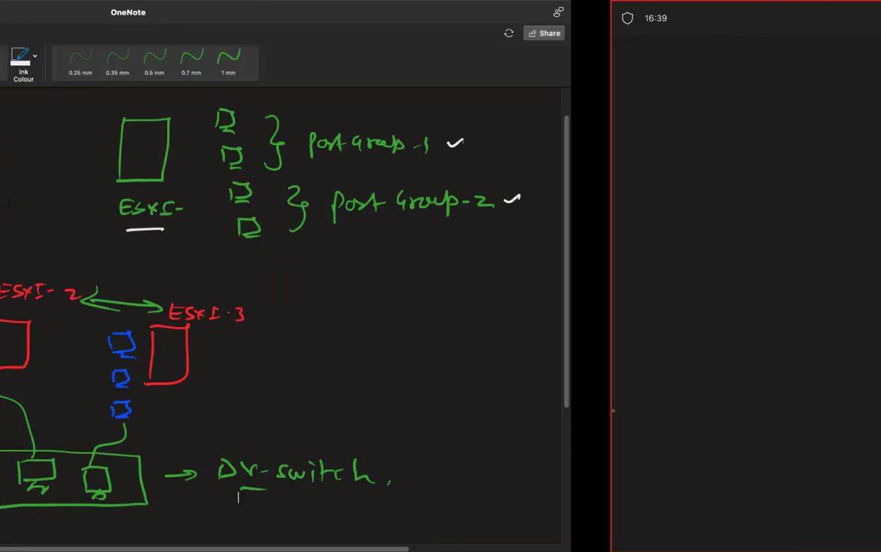
key(ctrl+Right)
key(ctrl+Left)
key(ctrl+Left)
key(ctrl+Right)
key(ctrl+Right)
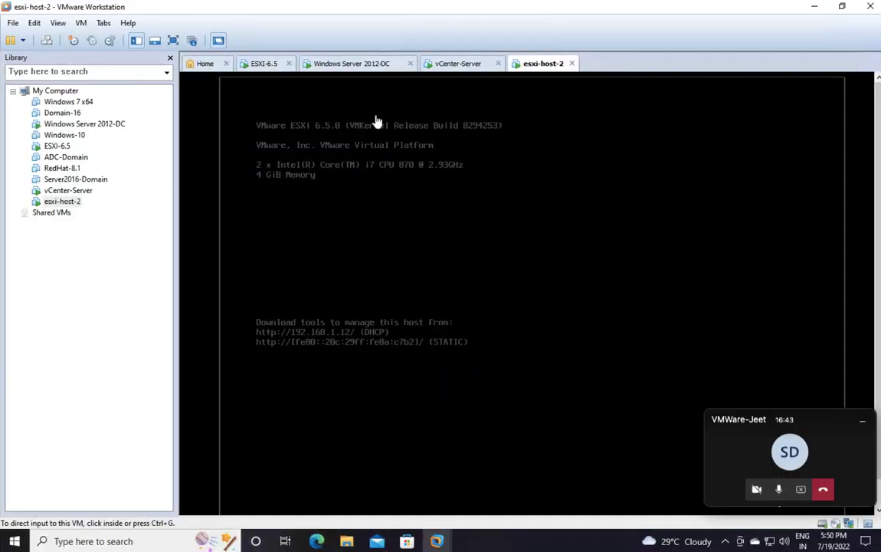
click(373, 66)
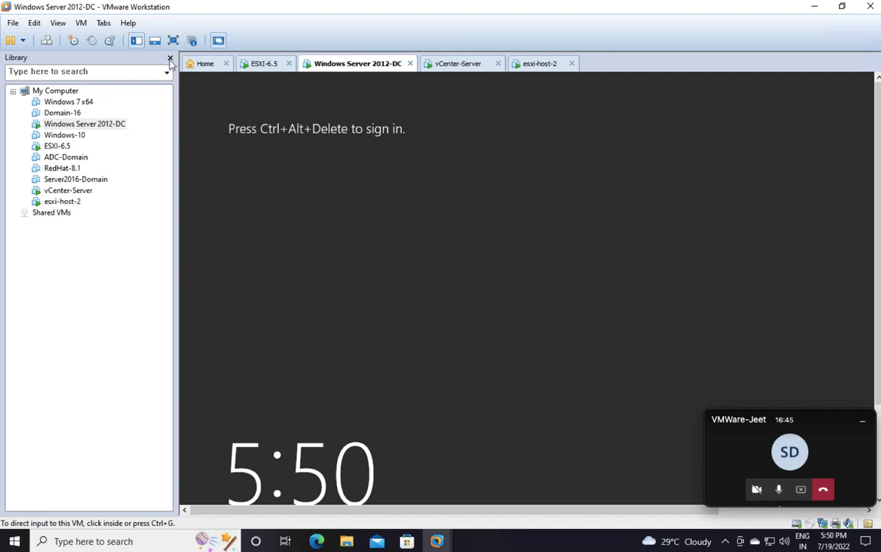
key(ctrl+alt+Return)
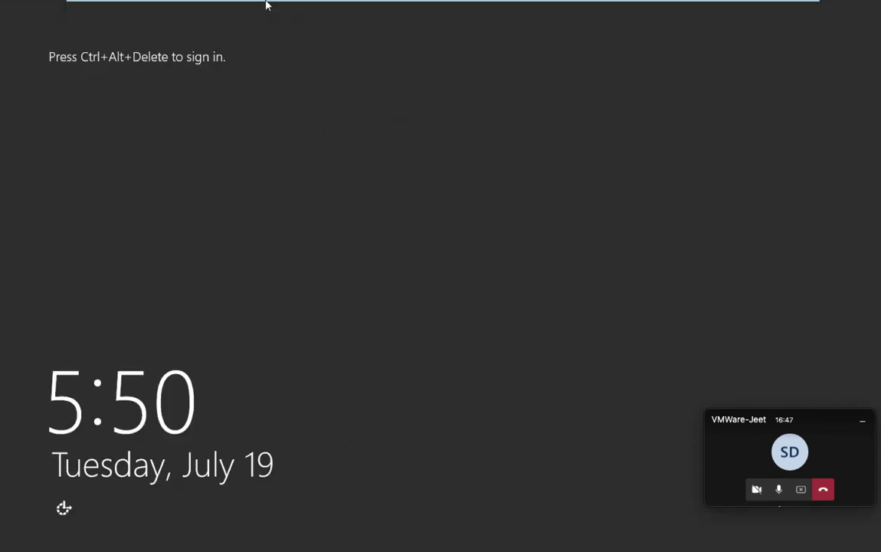
click(275, 26)
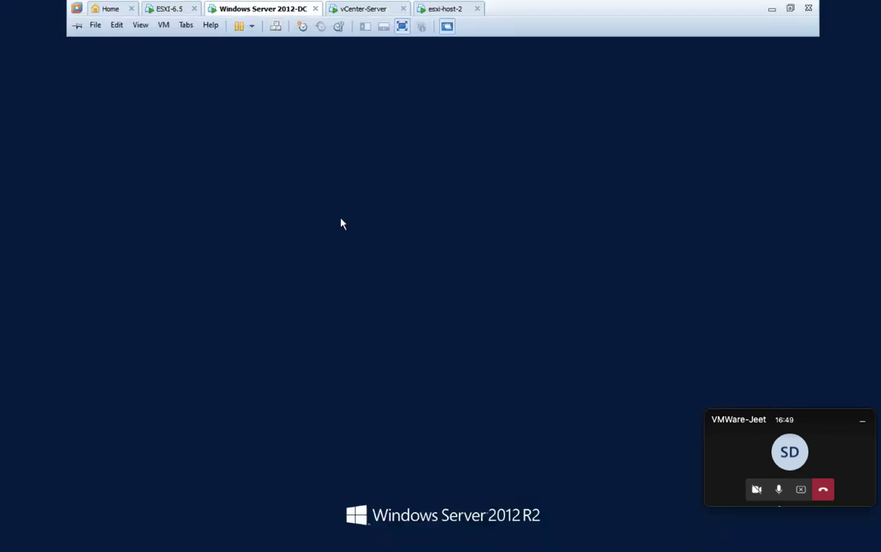
text(P)
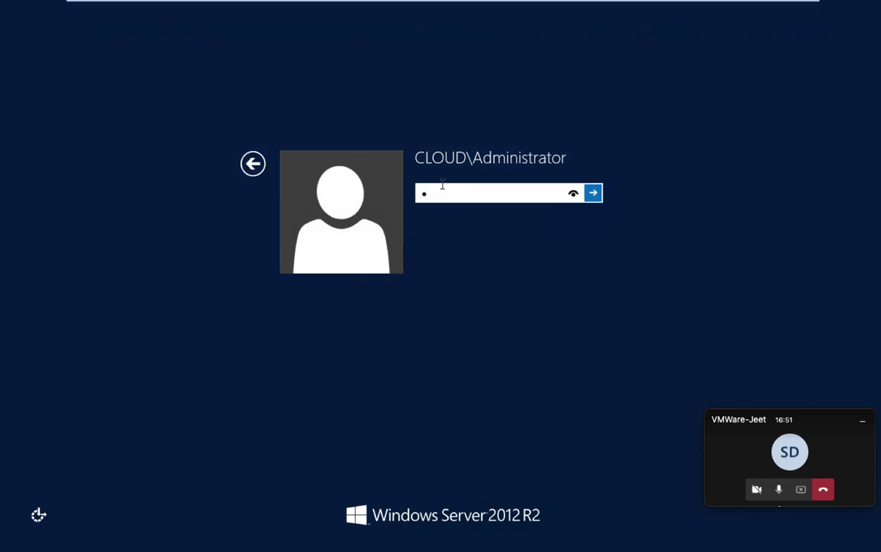
text(assword1)
key(Return)
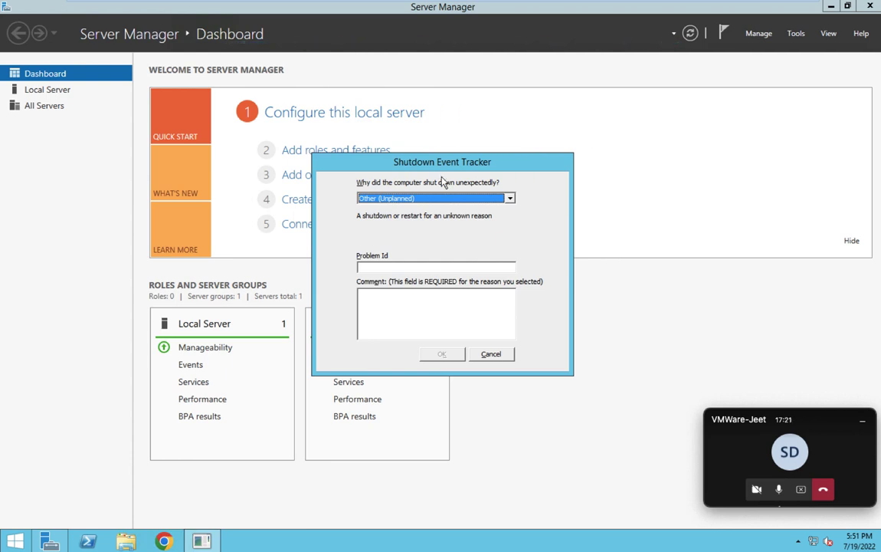
- Cancel the Shutdown Event Tracker, dismiss the notification panel, and close Server Manager
click(496, 356)
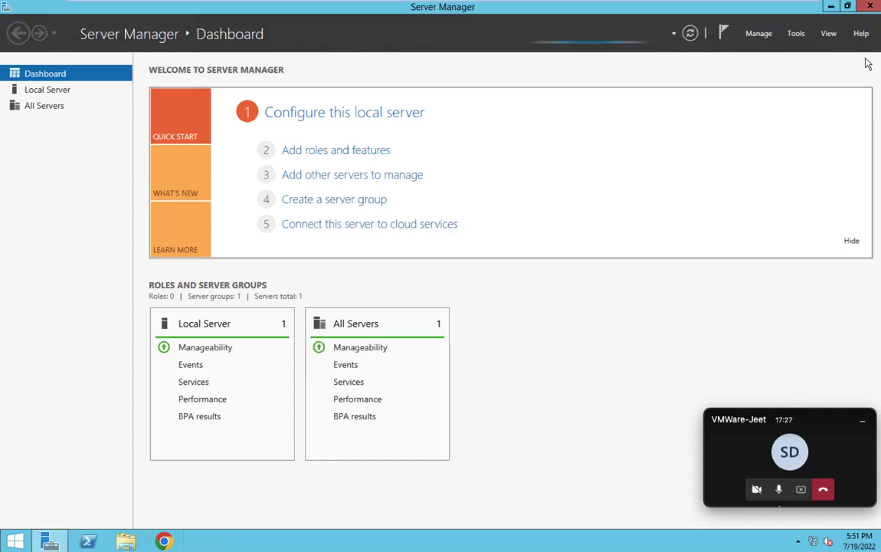
click(842, 6)
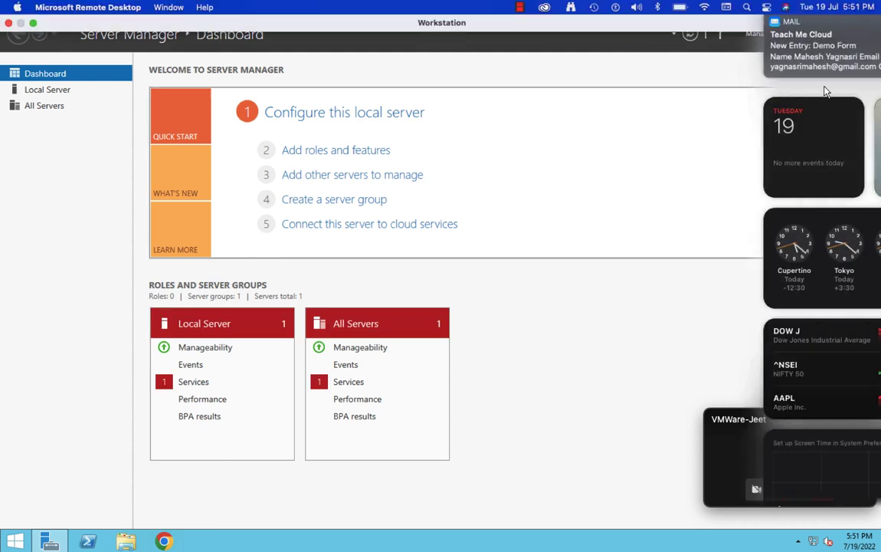
click(599, 130)
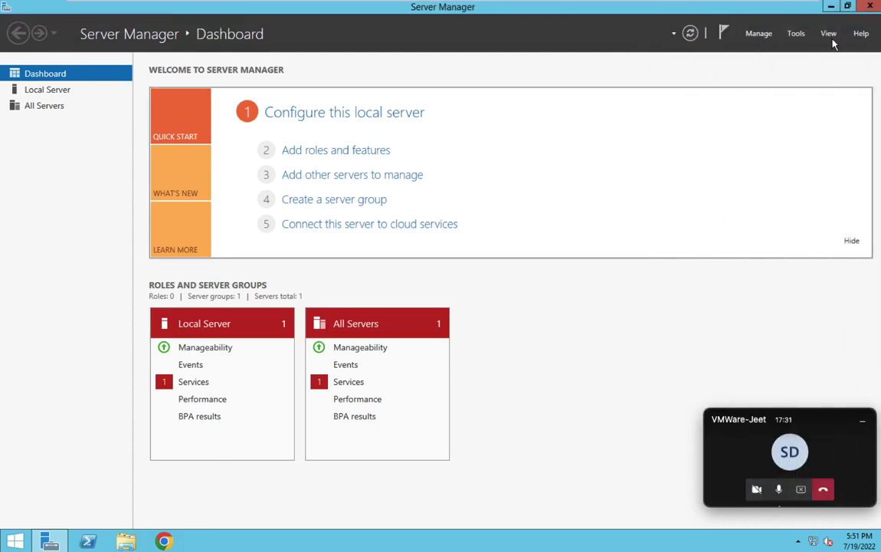
click(871, 7)
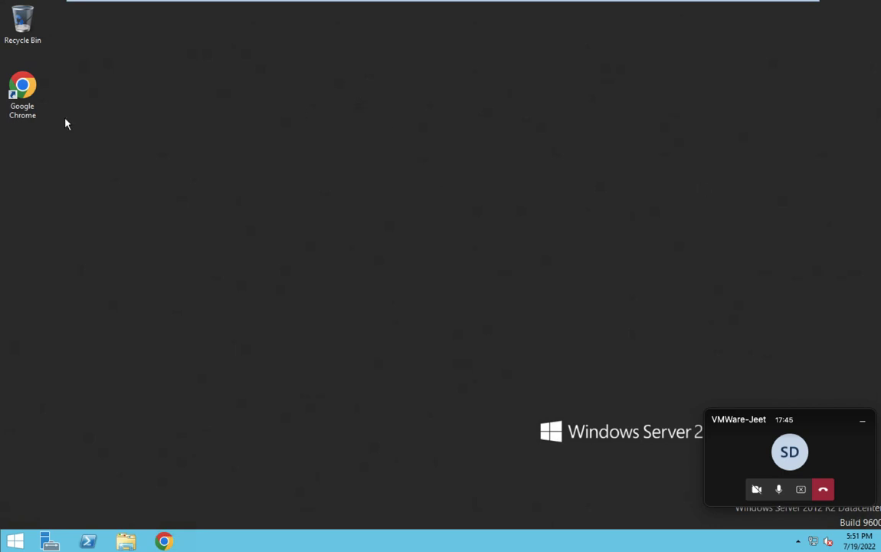
- Launch Chrome, dismiss the restore and default-browser prompts, and load 192.168.1.200
double_click(35, 93)
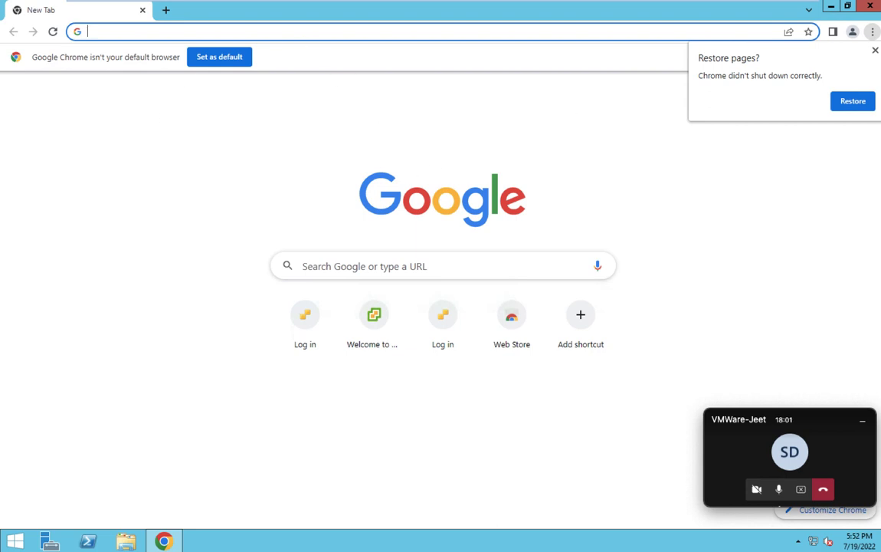
click(781, 39)
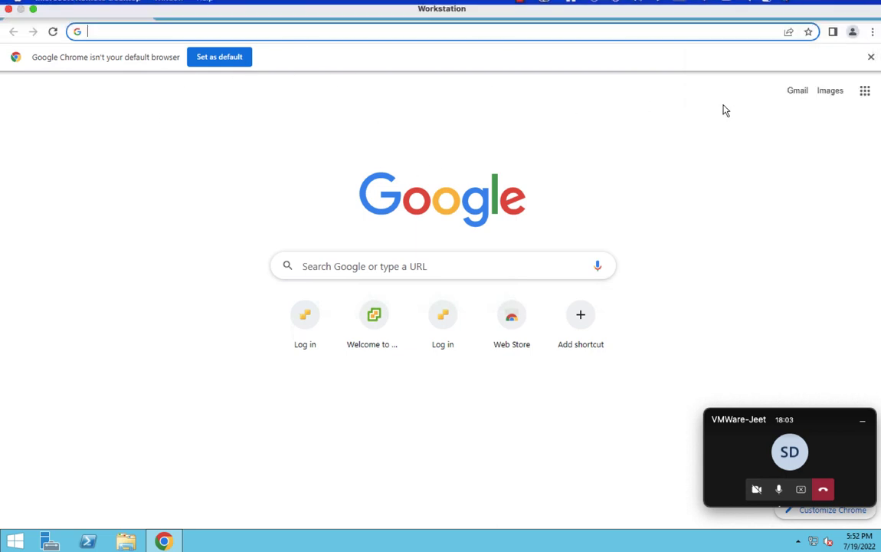
click(872, 58)
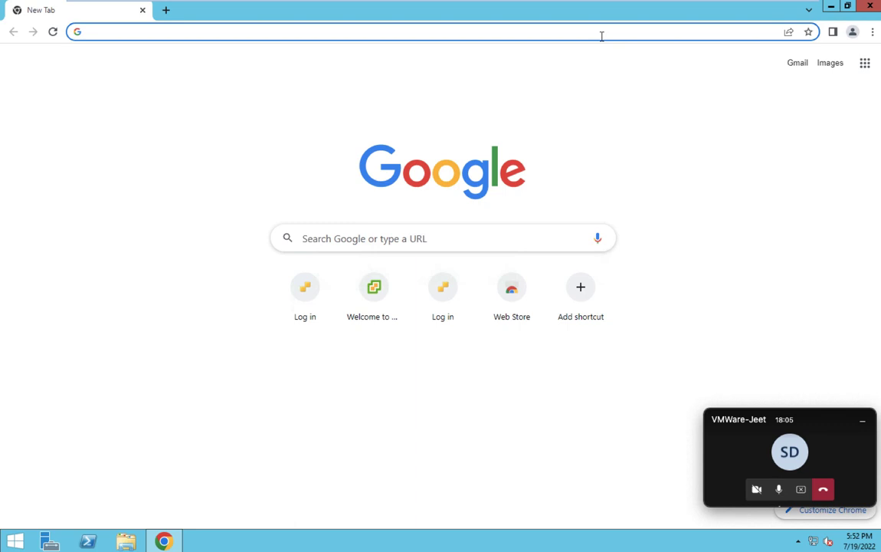
click(379, 32)
text(192.168.1.200)
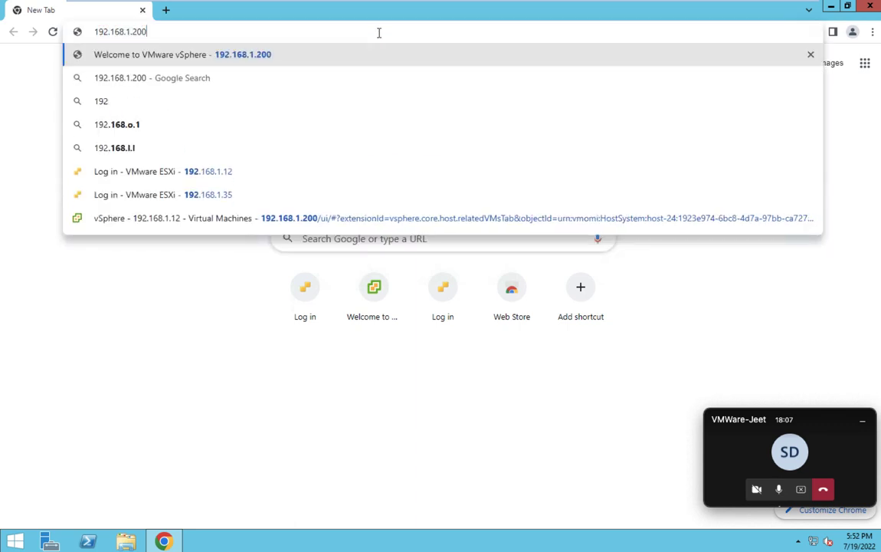
key(Return)
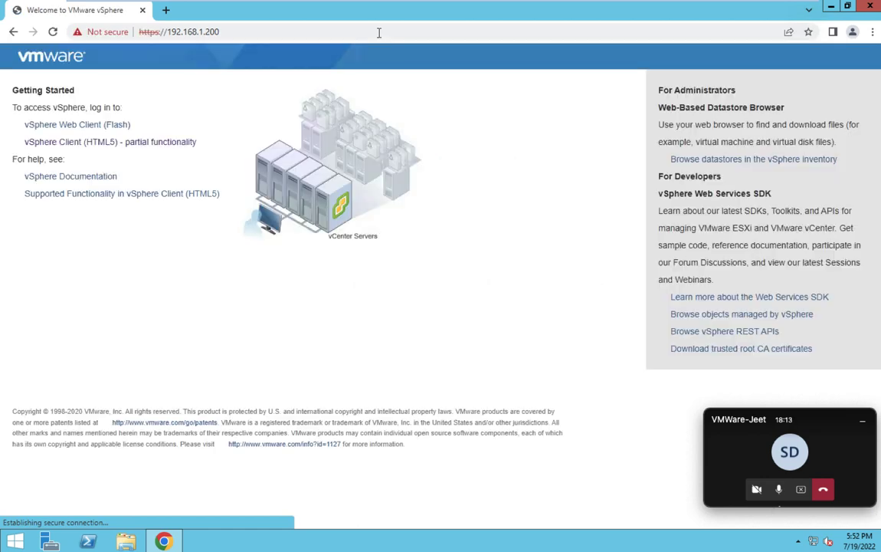
- Open the 'vSphere Client (HTML5) - partial functionality' link to reach the SSO login
click(137, 147)
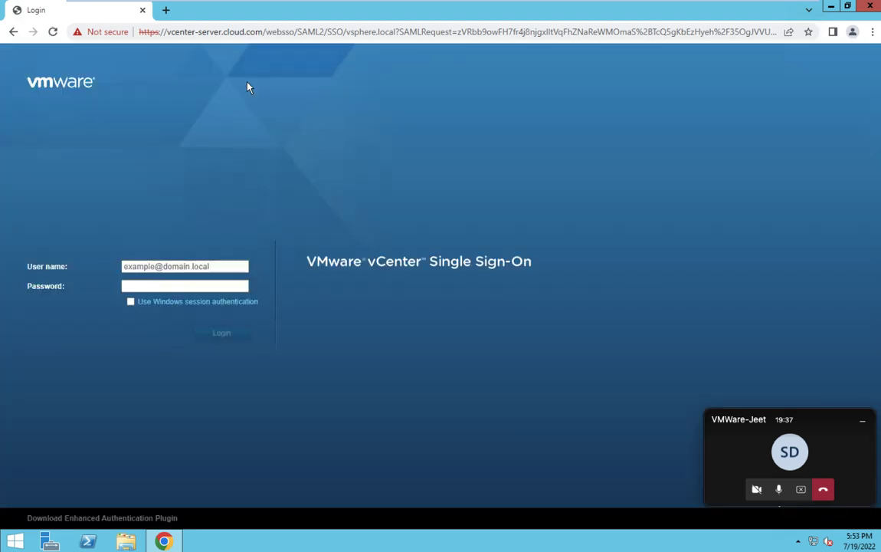
- Log in with the saved administrator account and its password
click(180, 265)
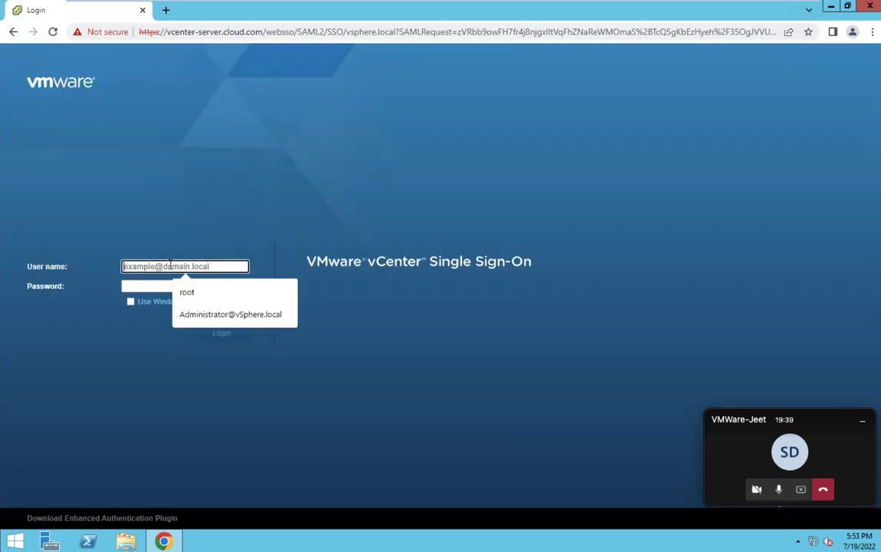
click(215, 313)
click(184, 287)
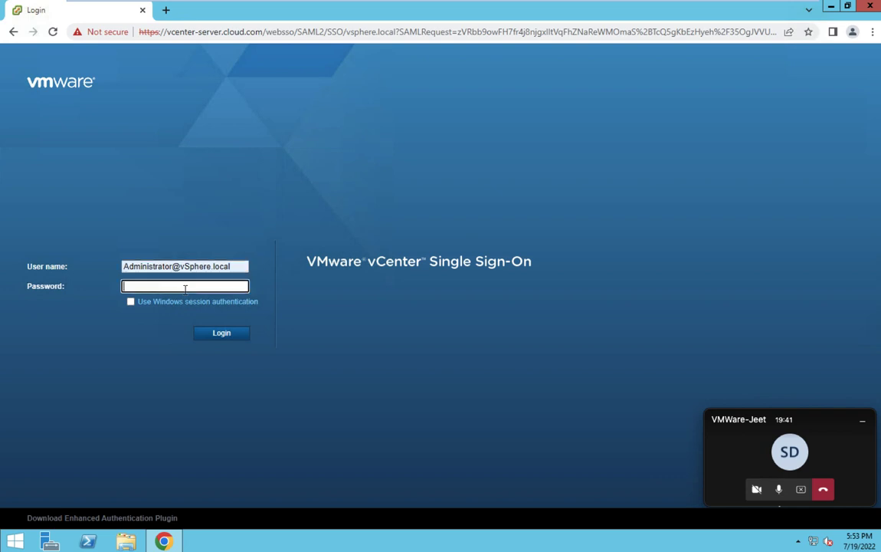
text(•••••••••••••••)
key(Return)
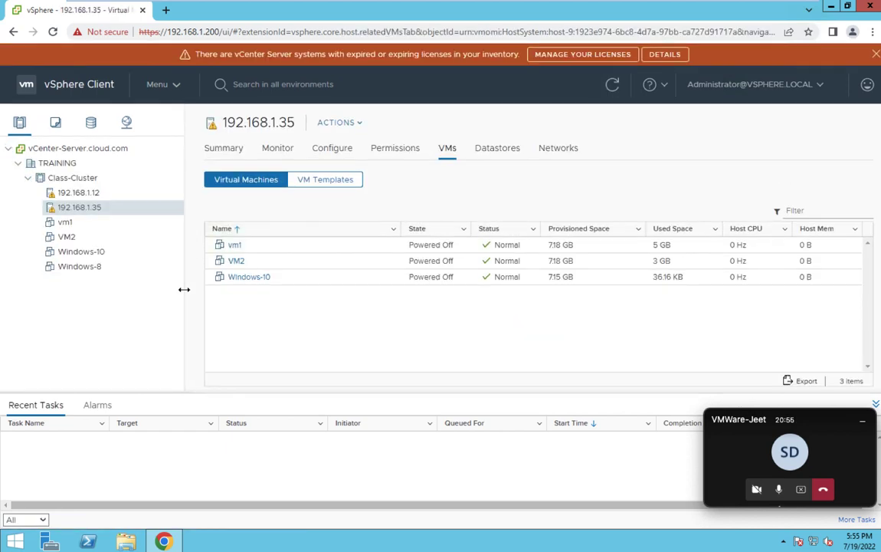
- View the expiring licence details, close them, and dismiss the licence banner
click(664, 55)
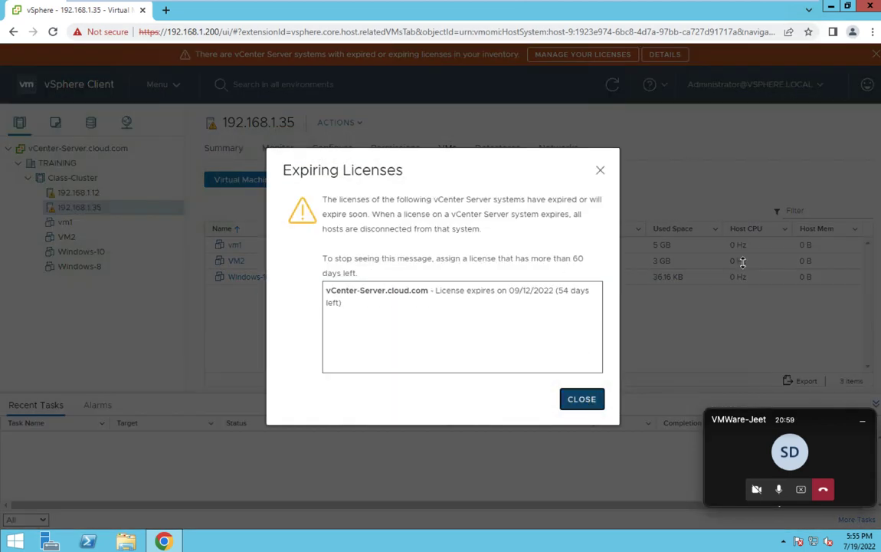
key(Escape)
click(875, 53)
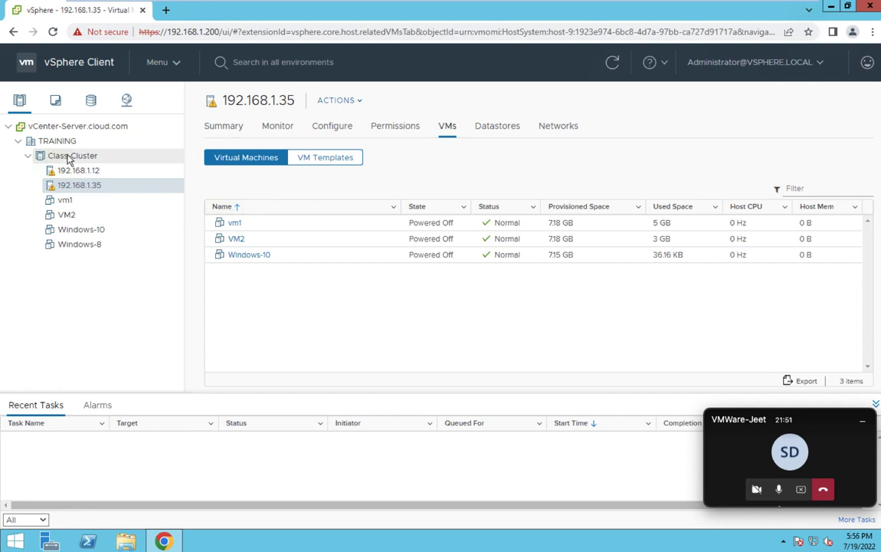
- Open Class-Cluster's actions, start and cancel an OVF template deployment, then close the menu
right_click(69, 158)
click(90, 236)
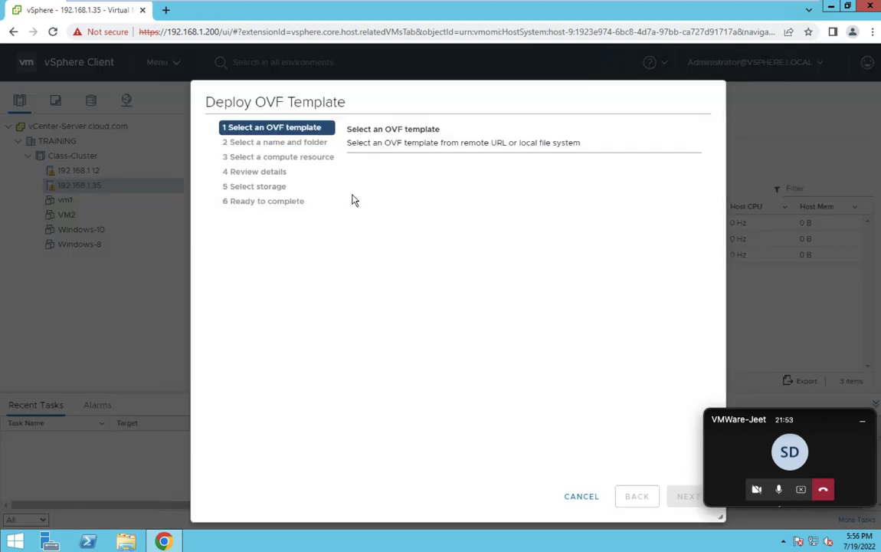
click(581, 496)
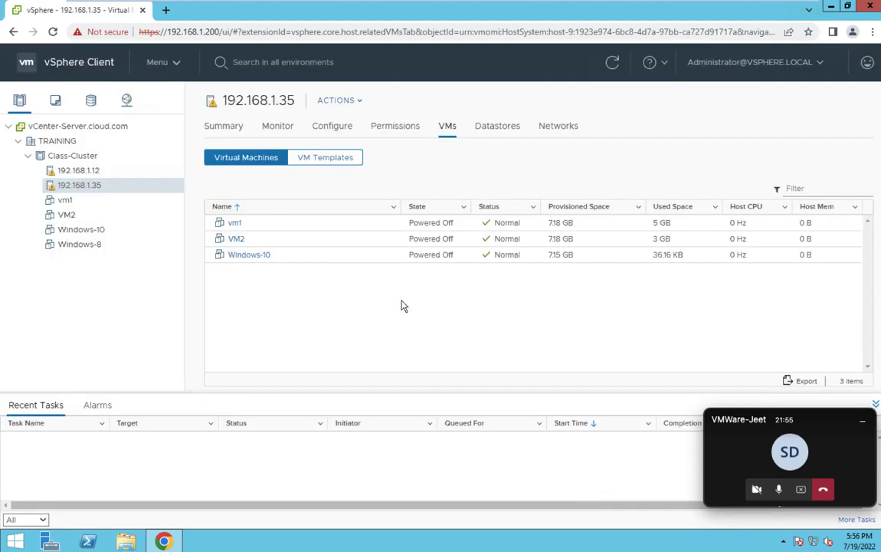
right_click(77, 163)
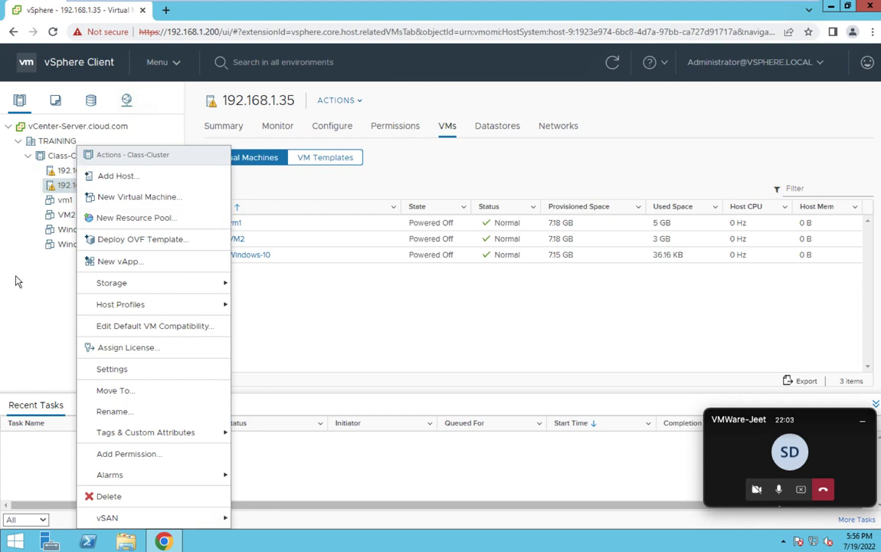
click(21, 301)
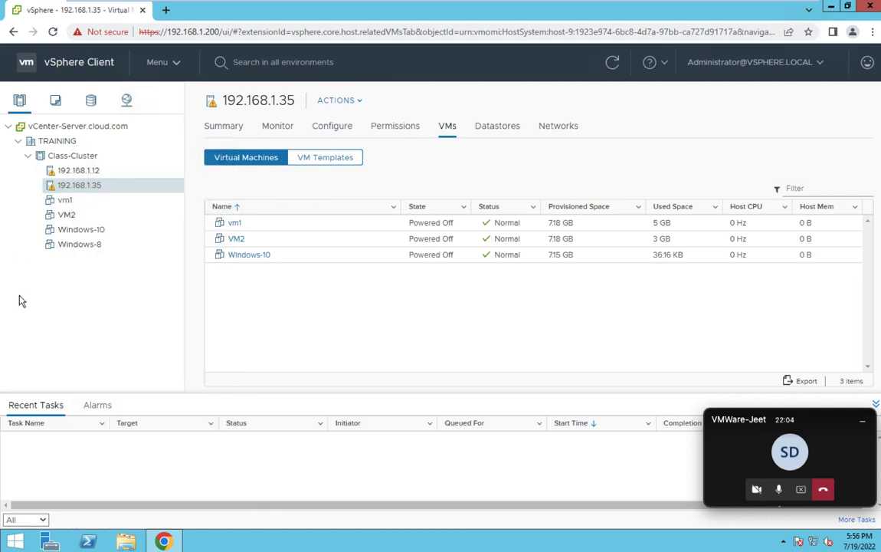
- From the TRAINING datacenter's Distributed Switch submenu, start a New Distributed Switch
right_click(58, 142)
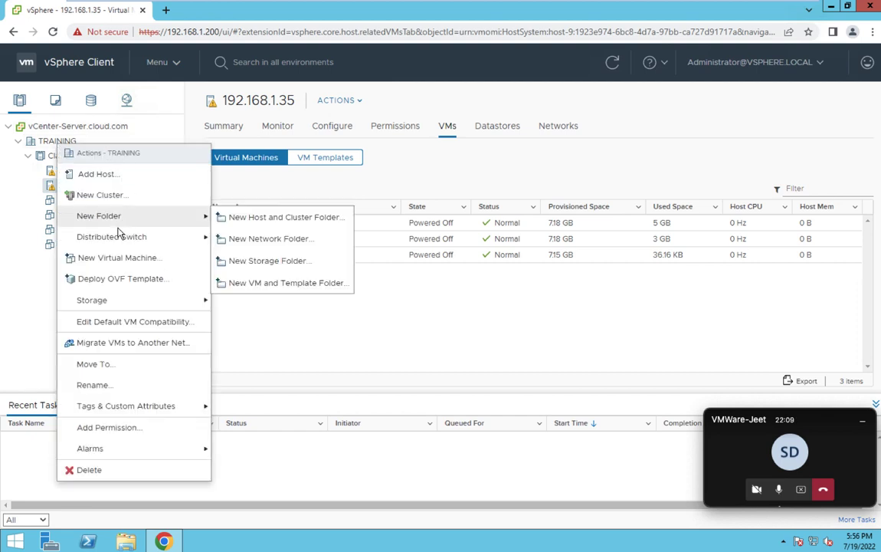
mouse_move(111, 236)
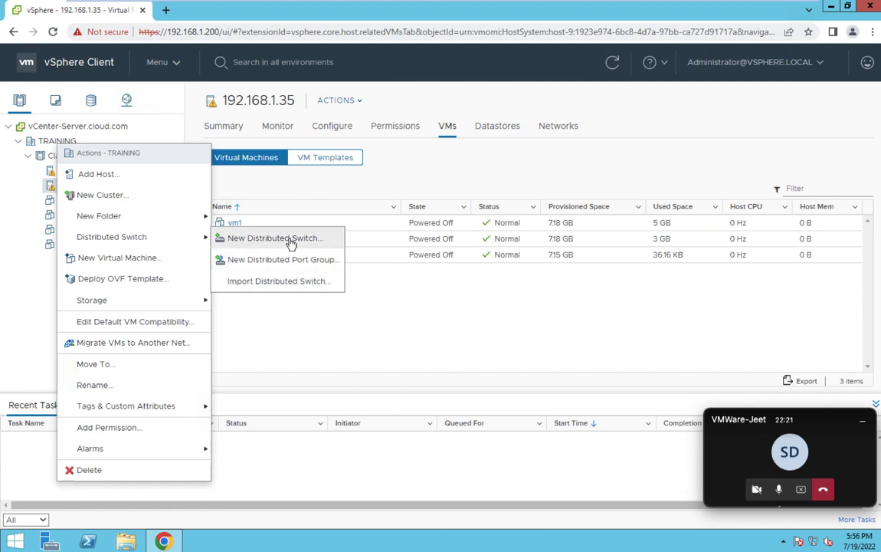
mouse_move(179, 237)
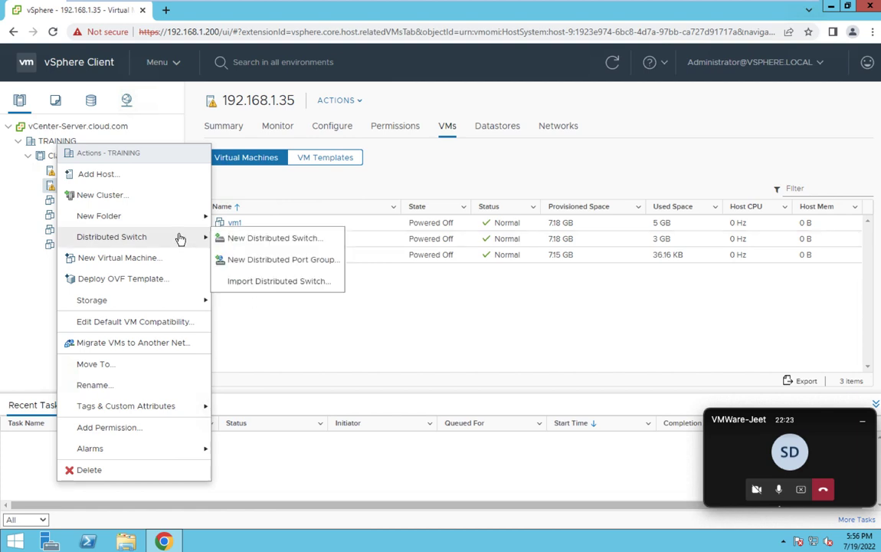
click(259, 241)
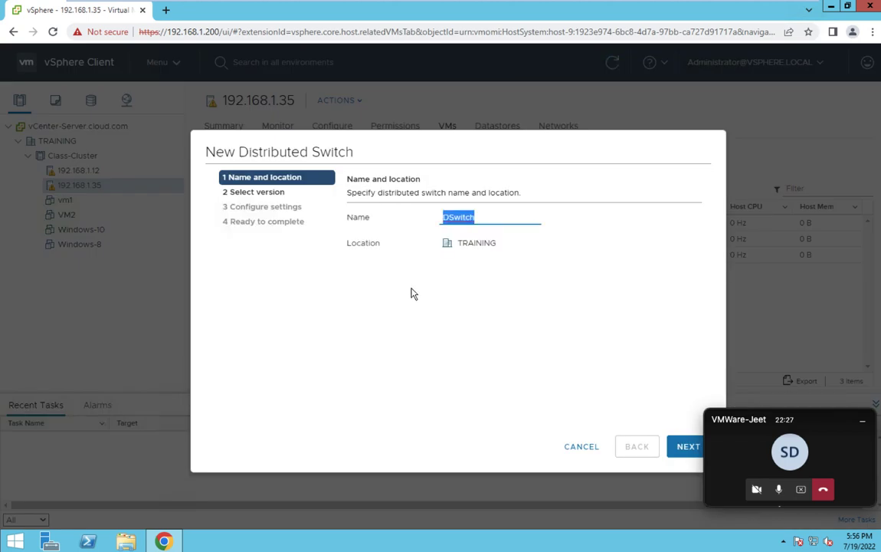
- Name the new distributed switch Class-DV-Switch, fixing the typo, and minimize the call window
text(Cla)
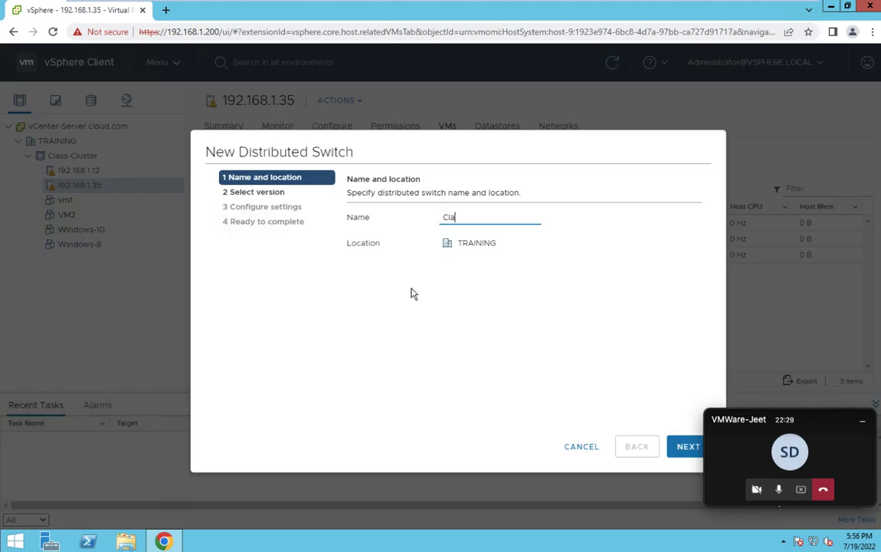
text(s-DV-Switch)
click(460, 219)
text(s)
click(863, 425)
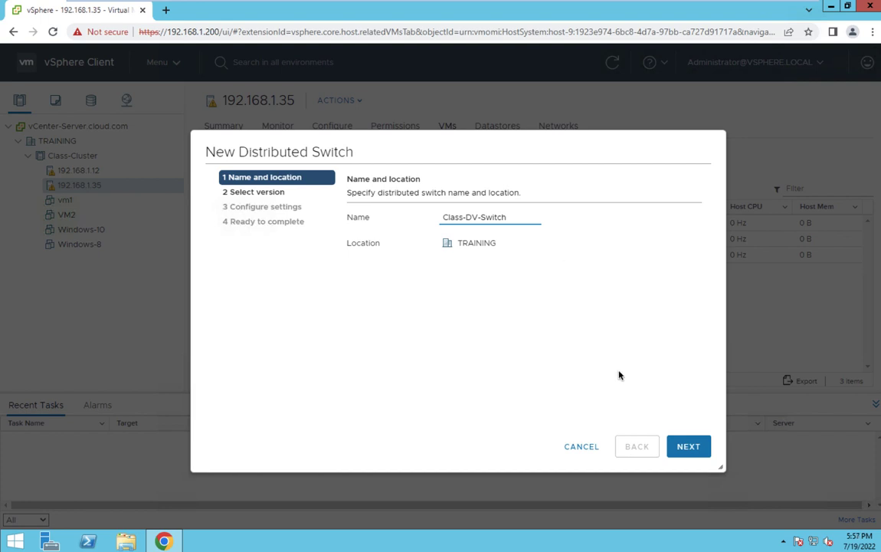
- Keep version 6.5.0, 4 uplinks, Network I/O Control enabled and DPortGroup, reaching the summary
click(688, 460)
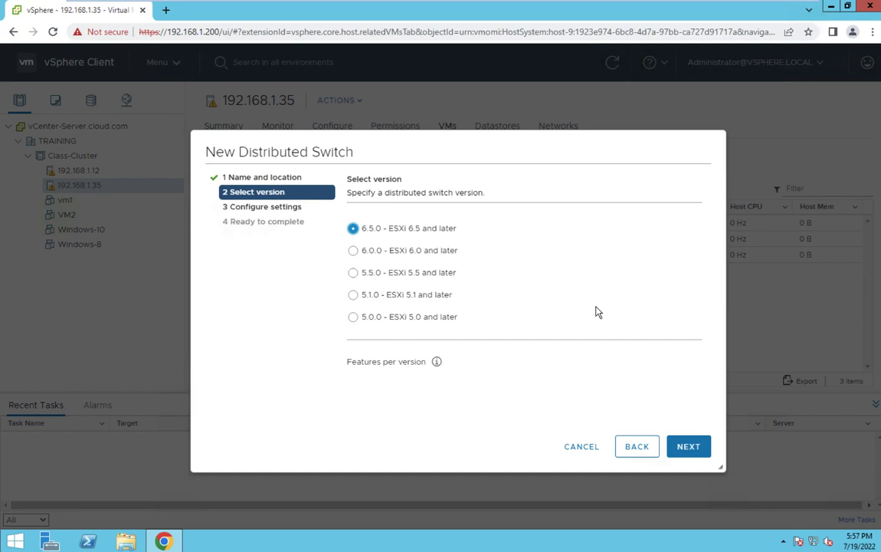
click(695, 452)
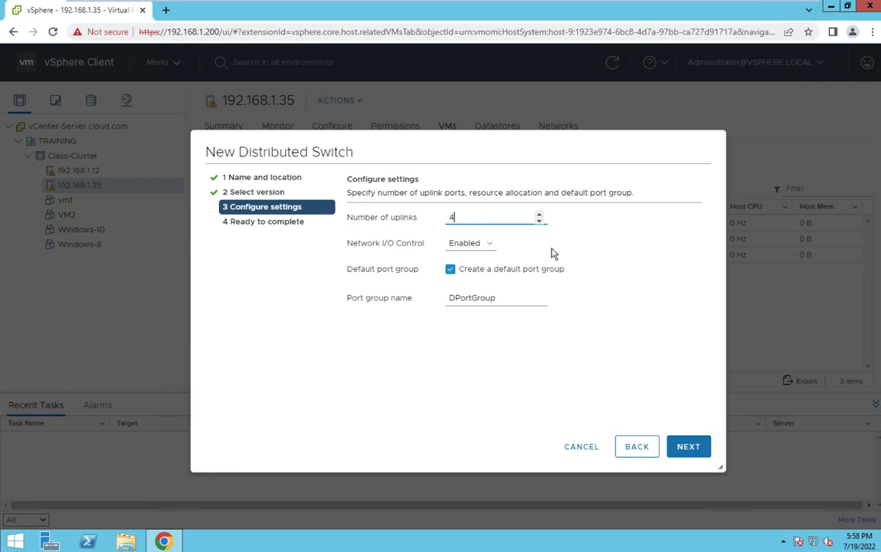
click(692, 455)
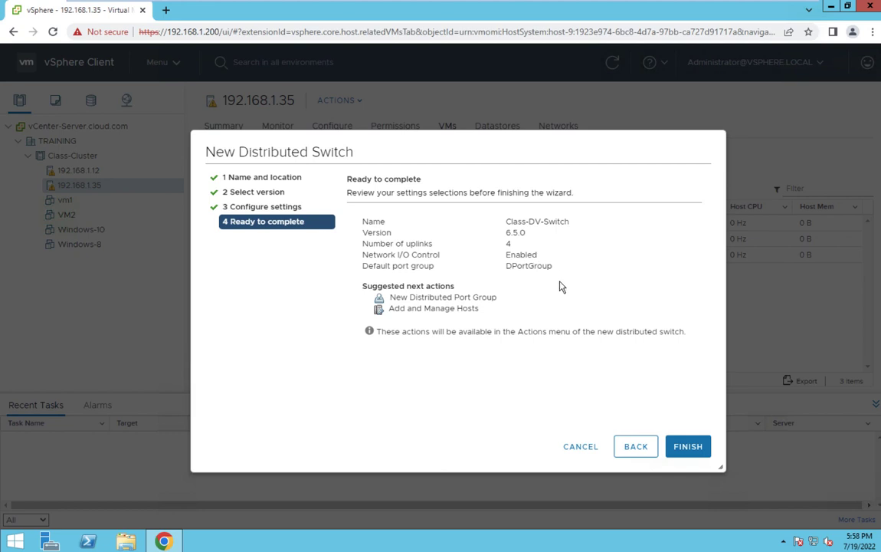
- Finish creating Class-DV-Switch and switch the navigator to the Networking view
click(690, 448)
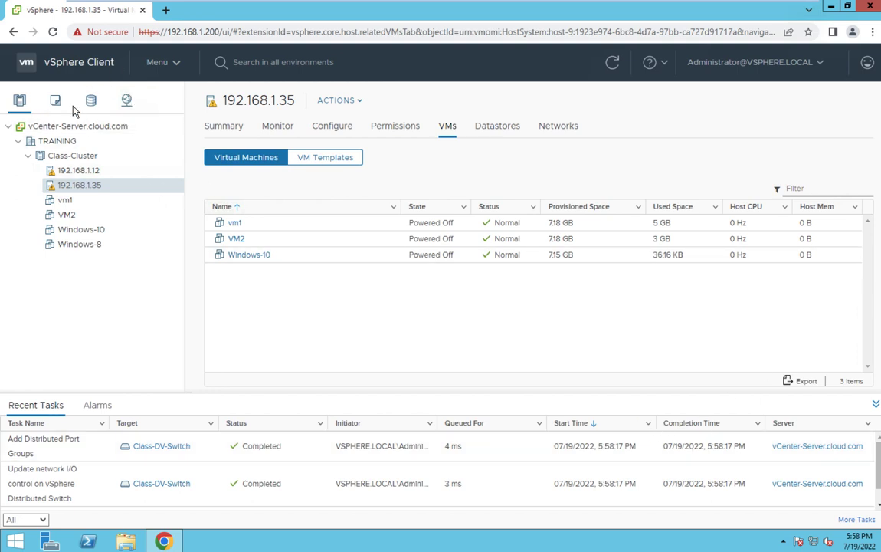
click(127, 104)
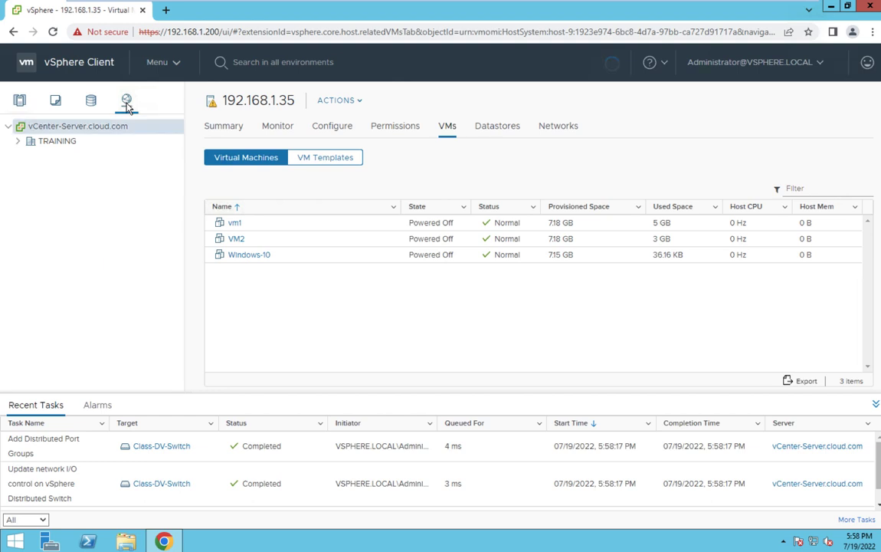
- Expand TRAINING, reset the datastore usage alarm to green, and open the Class-DV-Switch summary
click(18, 142)
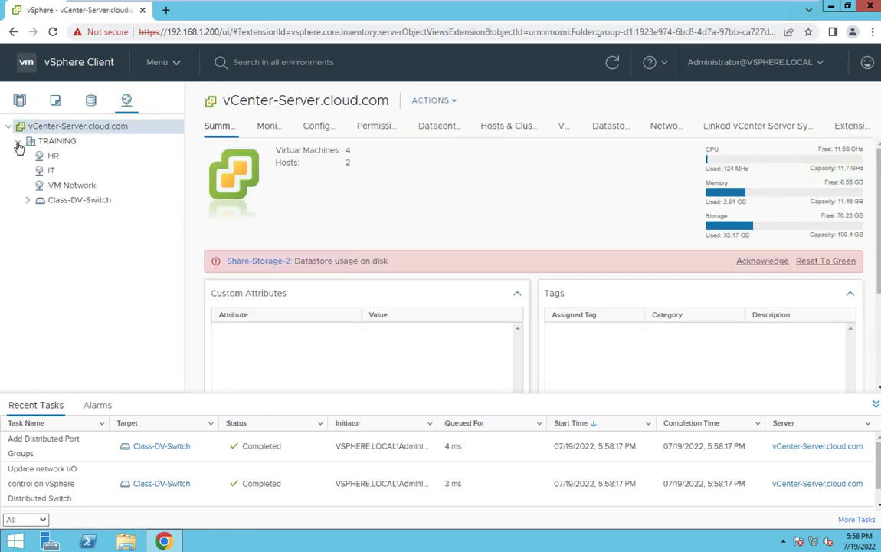
click(832, 261)
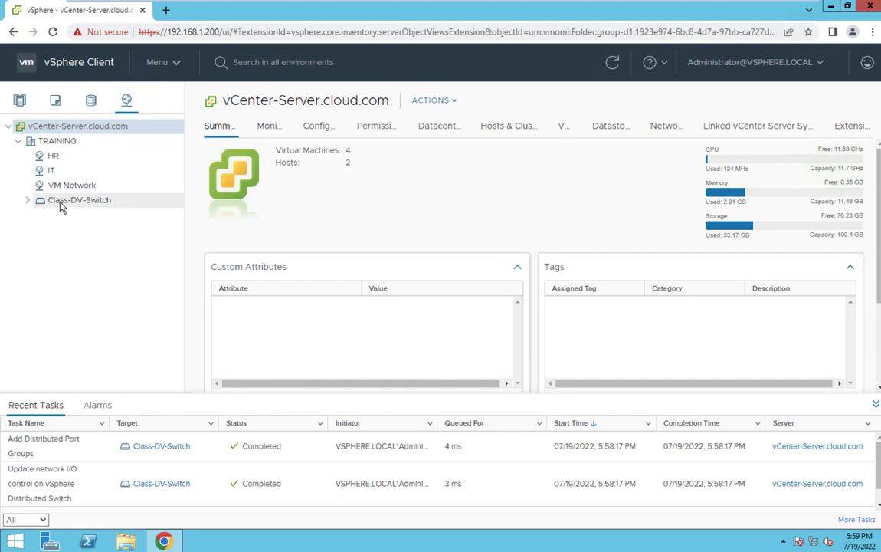
click(28, 200)
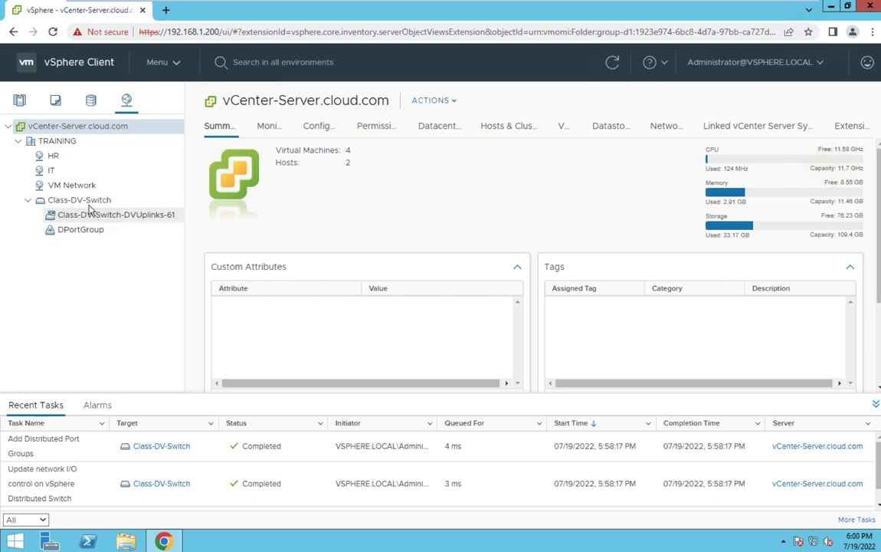
click(89, 201)
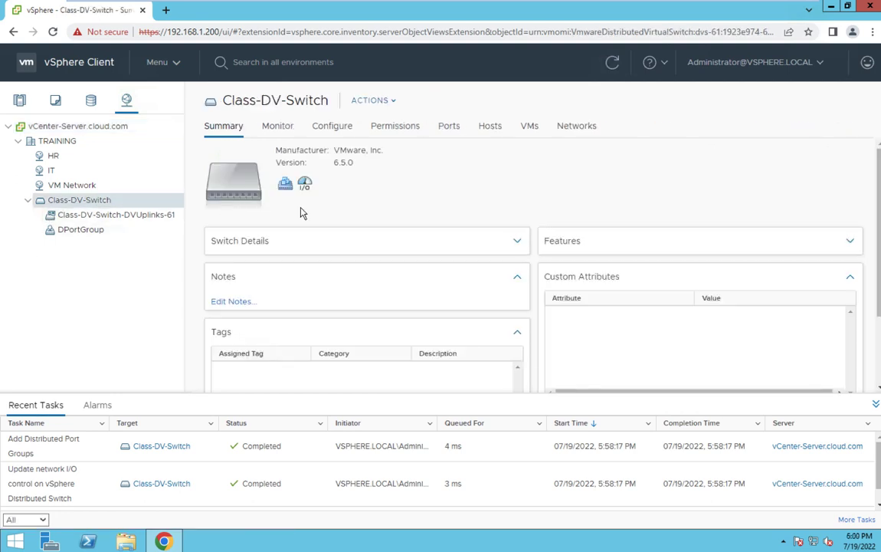
- Show Class-DV-Switch's Hosts tab, which lists no hosts yet
click(487, 131)
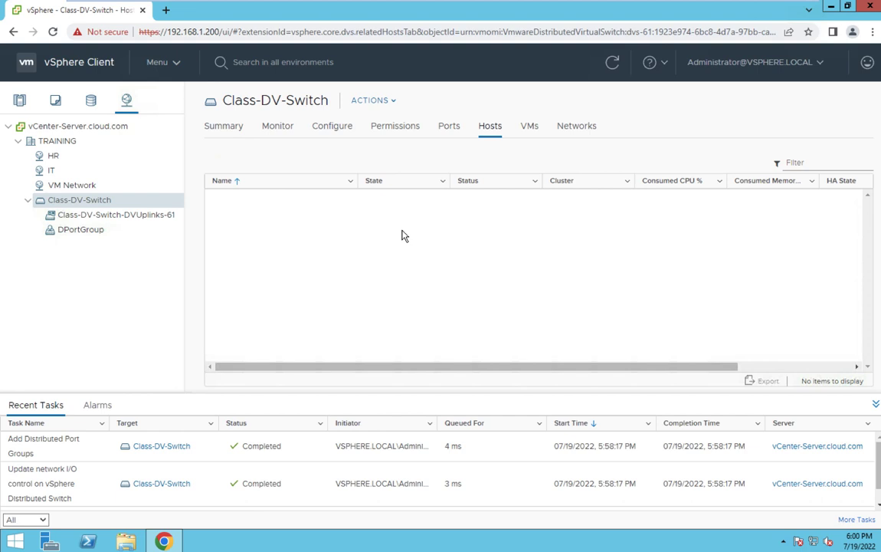
- Start Add and Manage Hosts on Class-DV-Switch and select new hosts 192.168.1.12 and 192.168.1.35
right_click(74, 204)
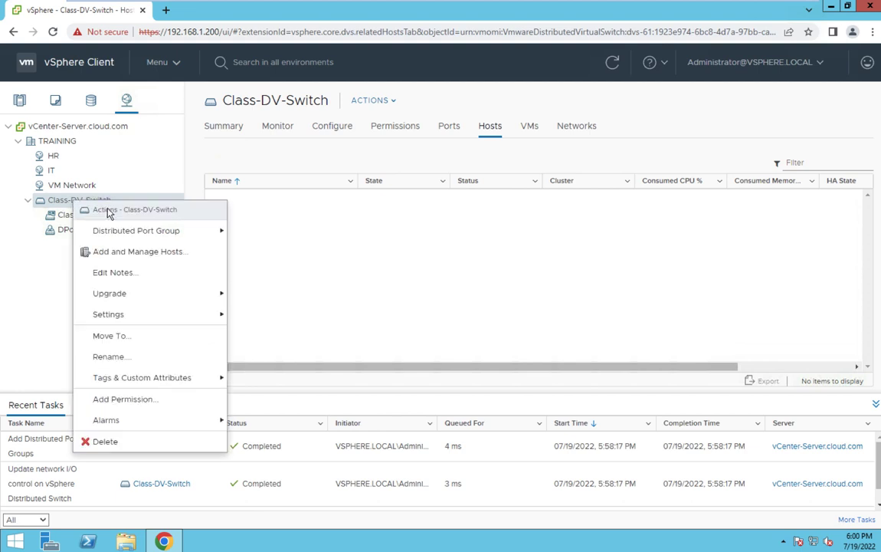
click(129, 257)
click(713, 472)
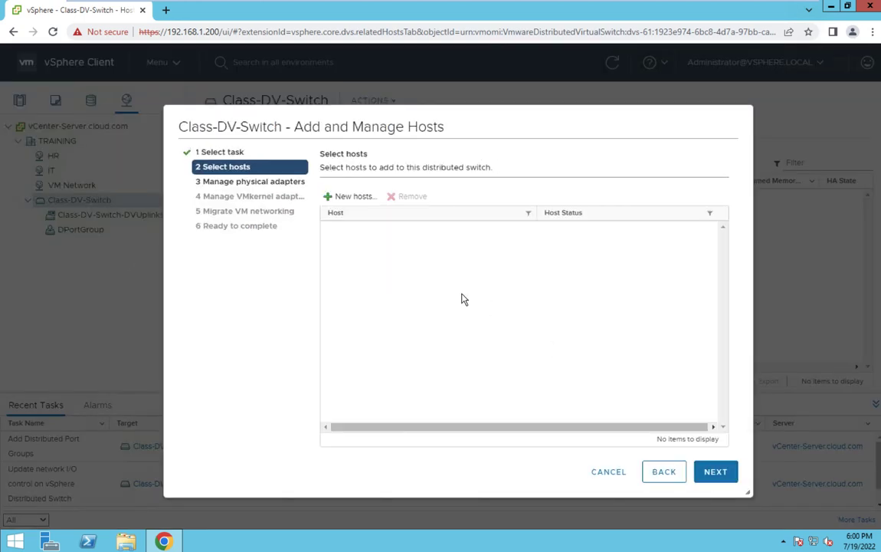
click(358, 197)
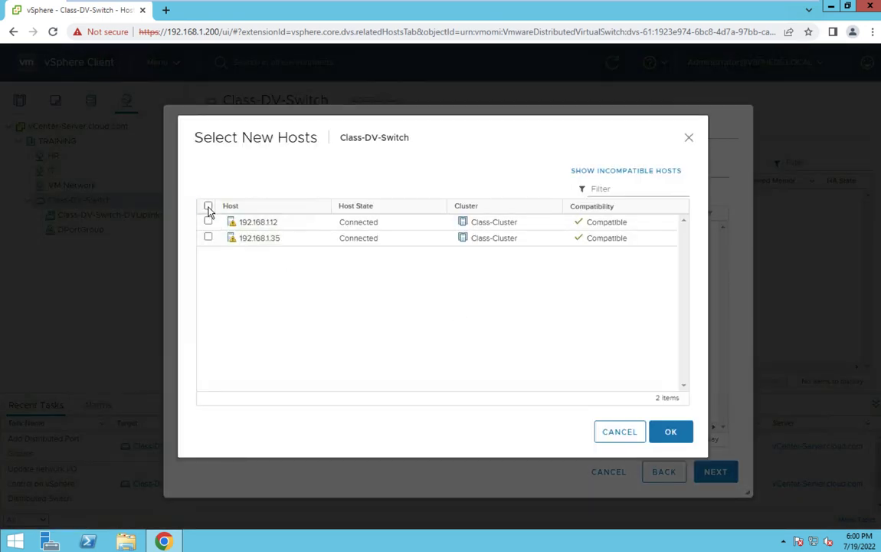
click(208, 206)
click(670, 436)
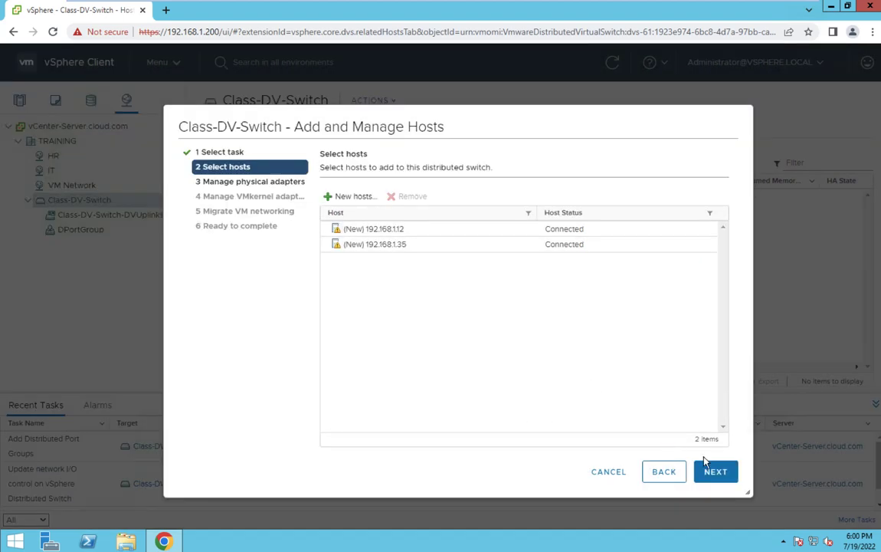
- Skip physical adapter assignment and VM migration, accept the no-adapters warning, and finish adding the hosts
click(718, 475)
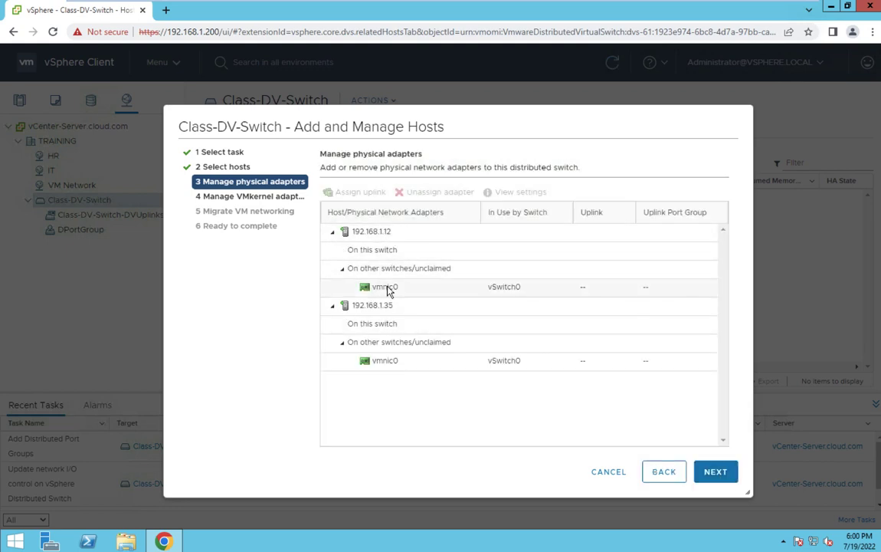
click(716, 472)
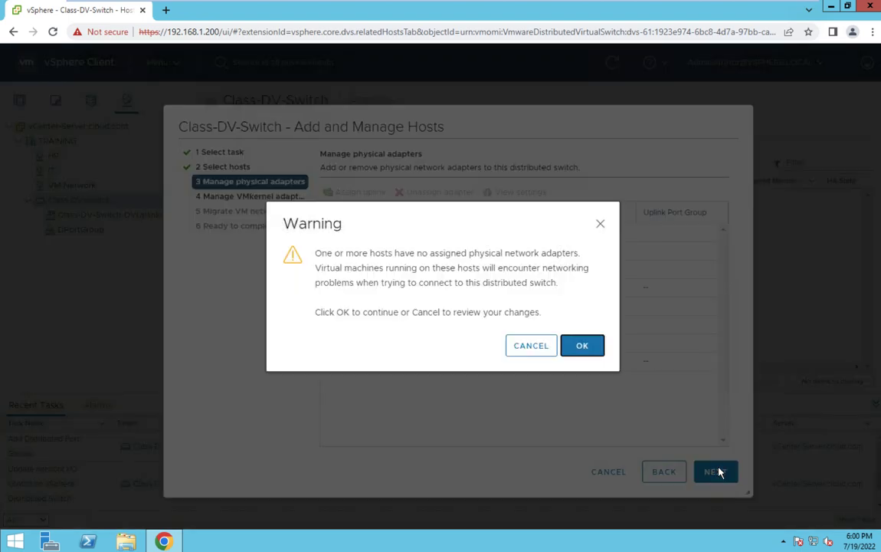
click(588, 347)
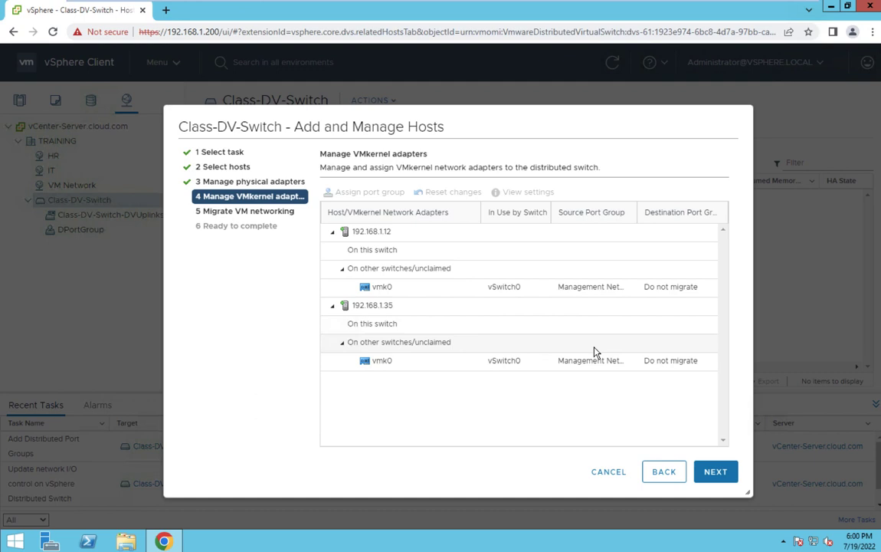
click(717, 475)
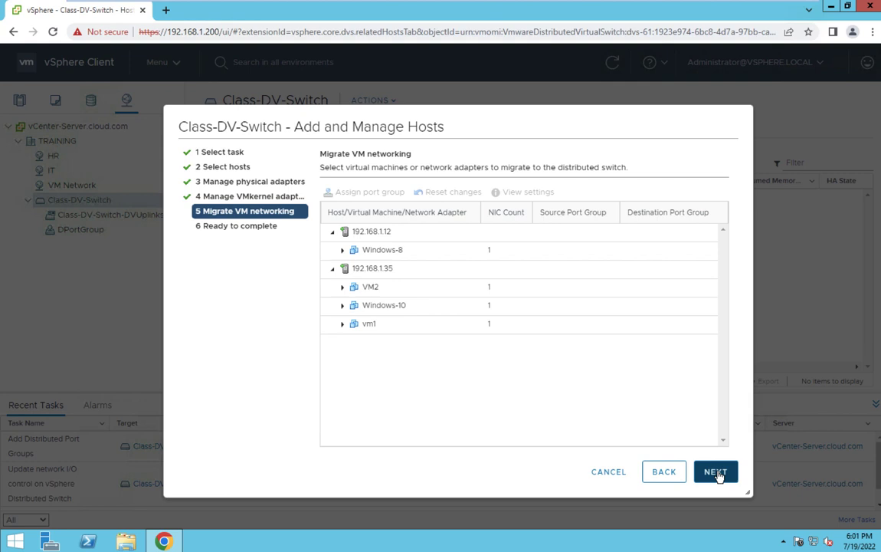
click(717, 474)
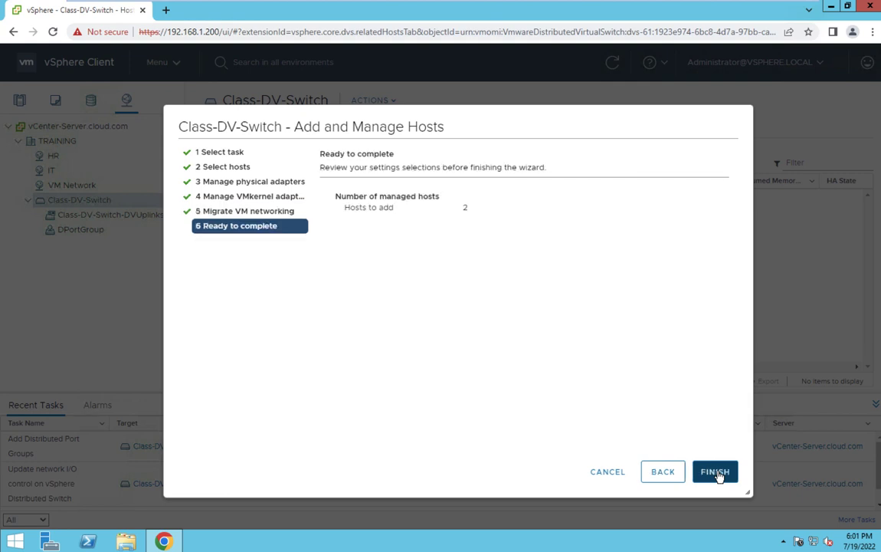
click(716, 472)
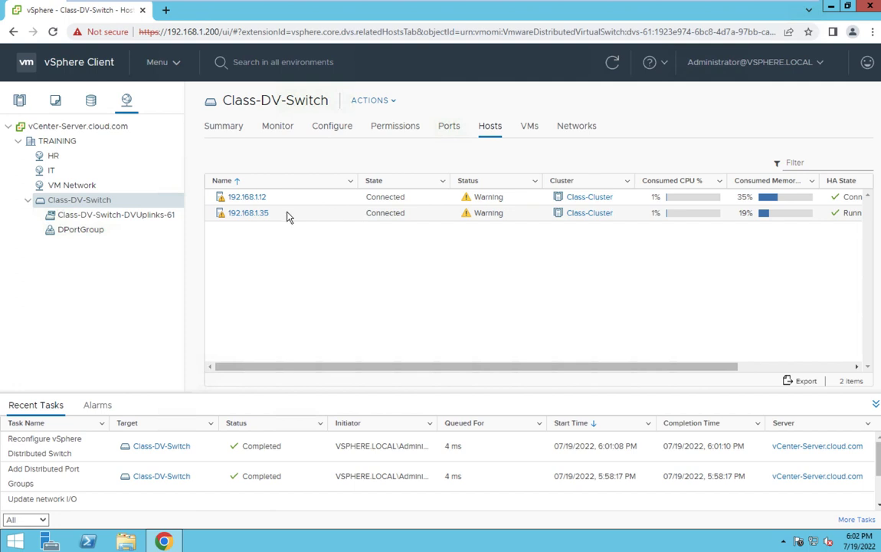
- Launch the New Distributed Port Group wizard from Class-DV-Switch's actions menu
right_click(87, 205)
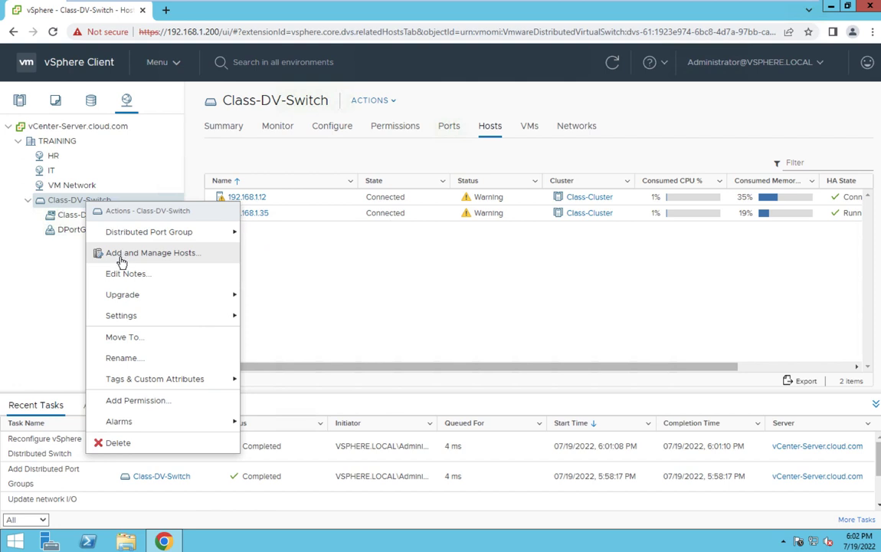
mouse_move(160, 235)
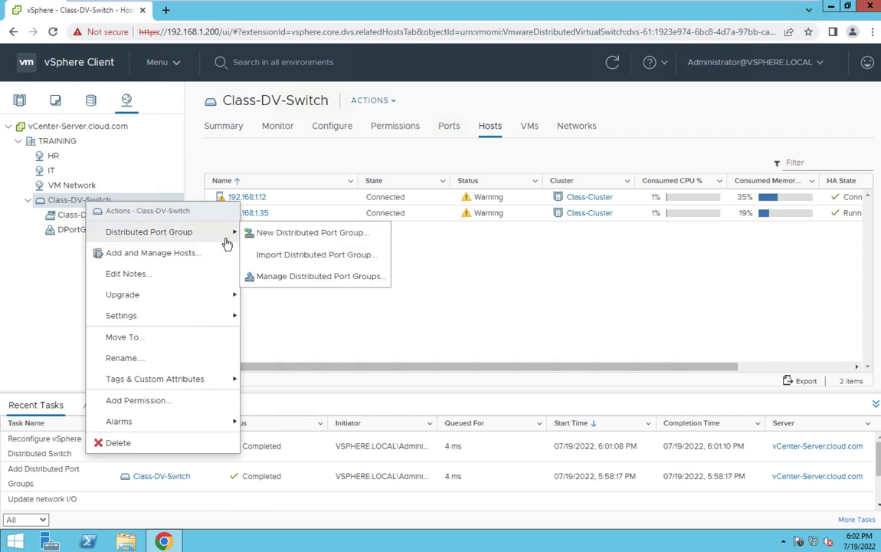
click(286, 235)
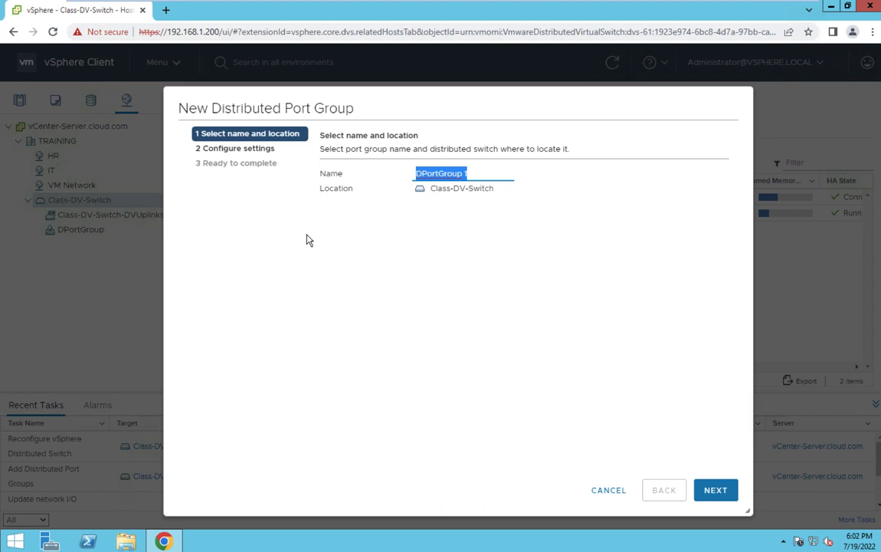
- Name the port group DEMO-CLASS and continue to its port and VLAN settings
text(DE)
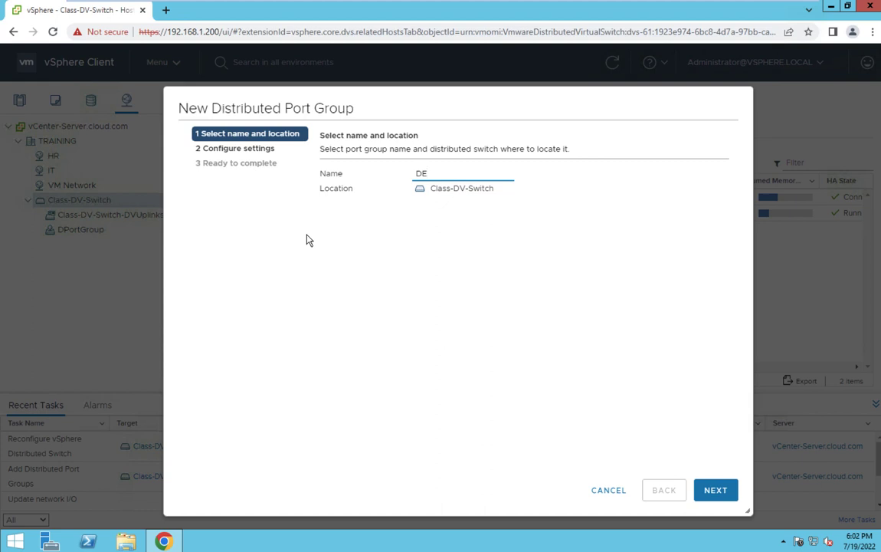
text(MO-CLASS)
click(715, 489)
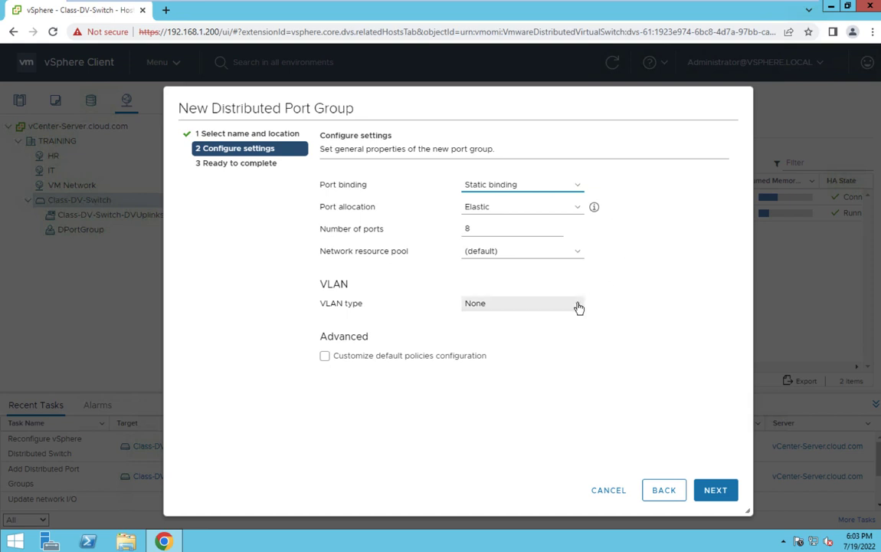
- Open the VLAN type list showing None, VLAN, VLAN trunking and Private VLAN
click(550, 302)
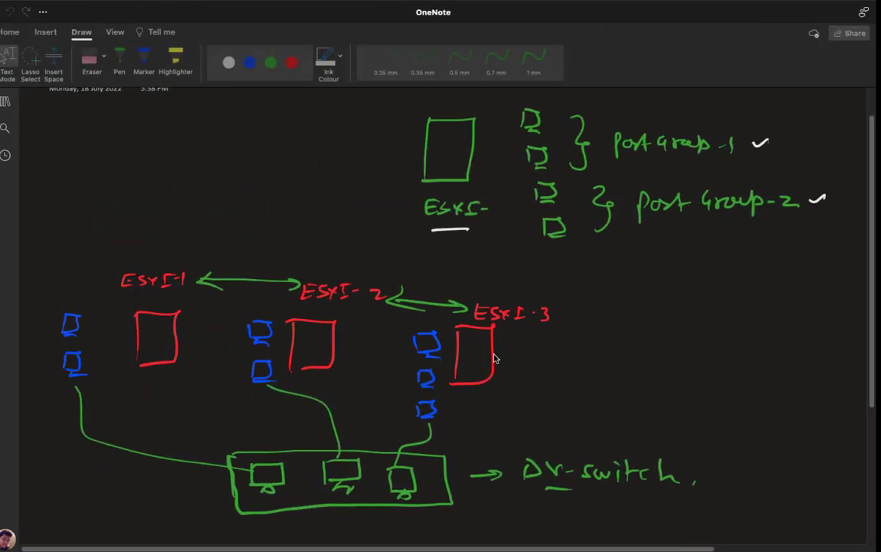
- Scroll to blank space below the diagram, select a green 0.5 mm pen, and move the meeting window aside
scroll(440, 307, down, 3)
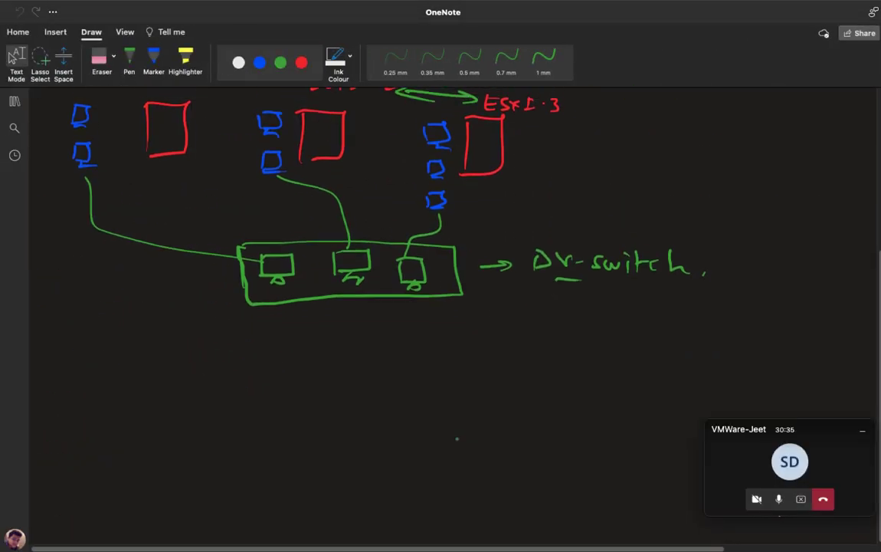
click(128, 62)
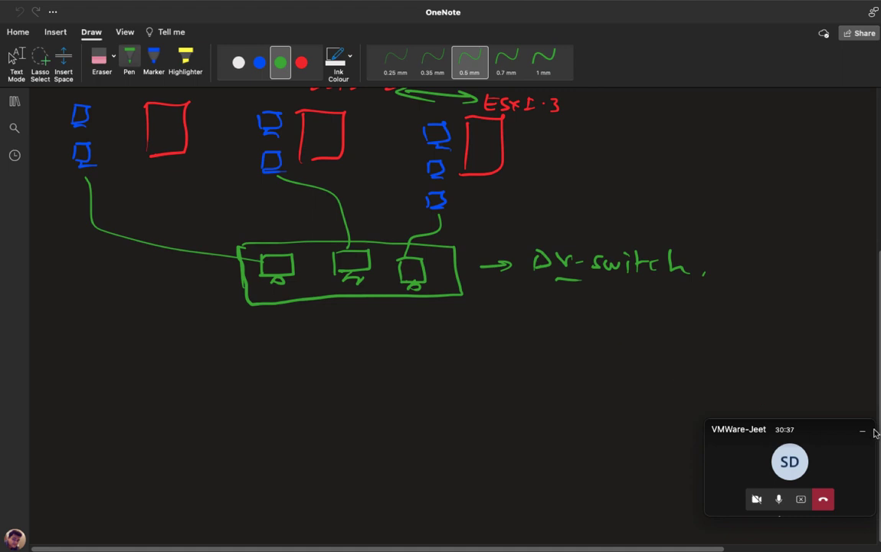
drag(766, 429, 876, 530)
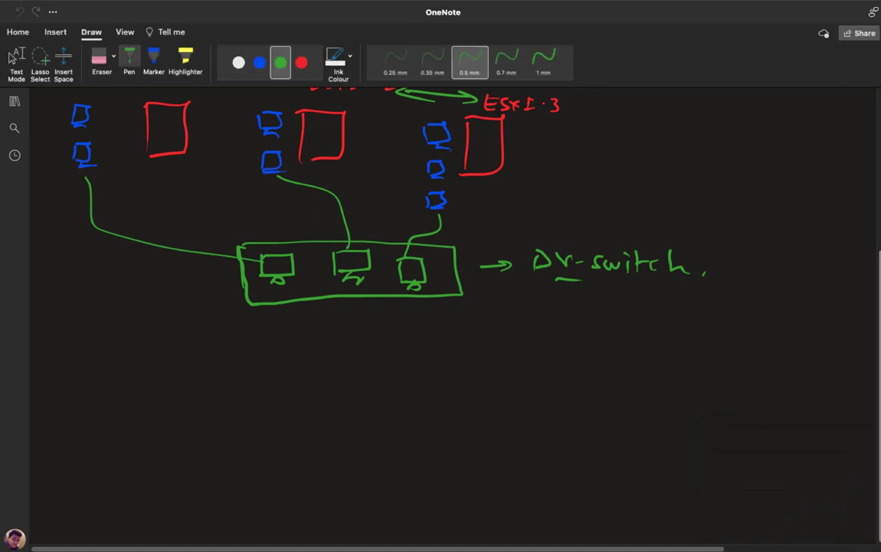
scroll(864, 302, down, 5)
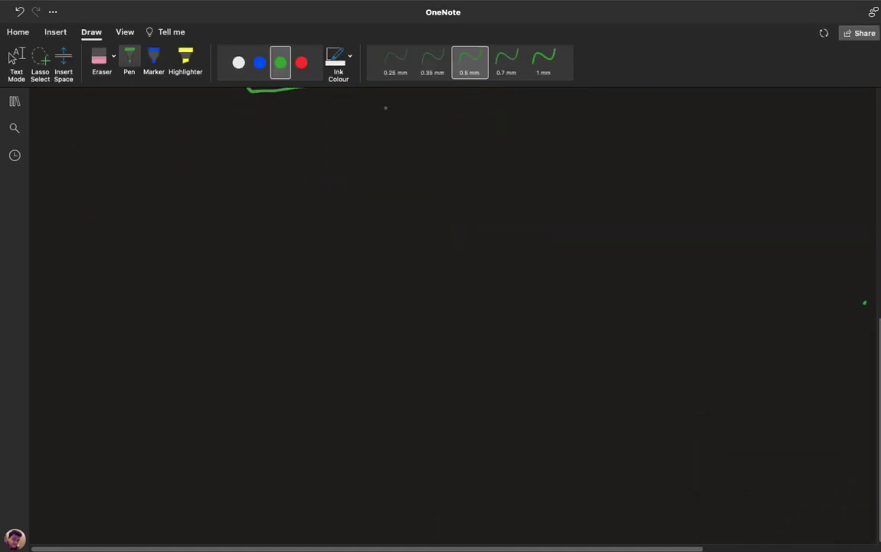
- Handwrite the VLAN and VLAN Trunking headings in blue ink
click(260, 64)
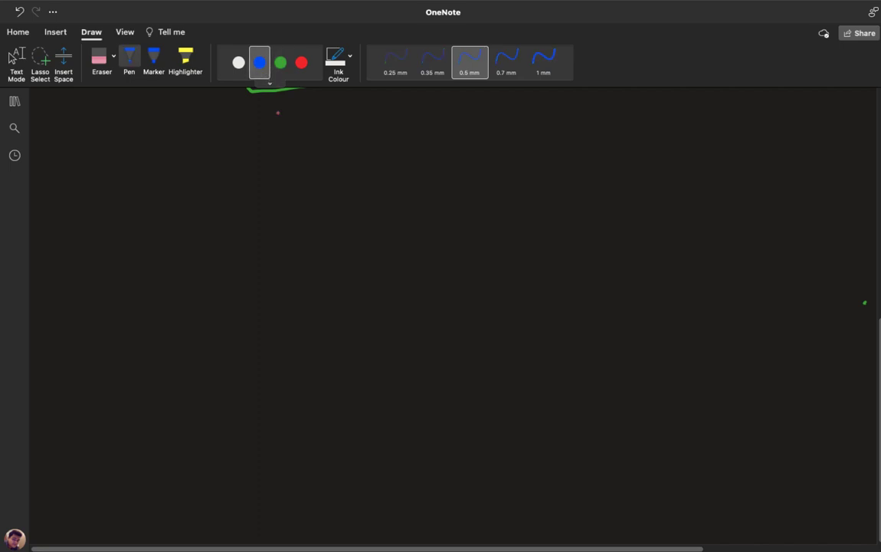
drag(334, 181, 369, 200)
mouse_move(372, 202)
mouse_down()
mouse_move(379, 181)
mouse_move(386, 201)
mouse_up()
mouse_move(374, 193)
mouse_down()
mouse_move(410, 181)
mouse_move(439, 191)
mouse_up()
mouse_move(335, 311)
mouse_down()
mouse_move(352, 311)
mouse_move(371, 328)
mouse_move(383, 322)
mouse_up()
mouse_move(398, 329)
mouse_down()
mouse_move(413, 313)
mouse_move(460, 309)
mouse_move(454, 327)
mouse_move(551, 323)
mouse_up()
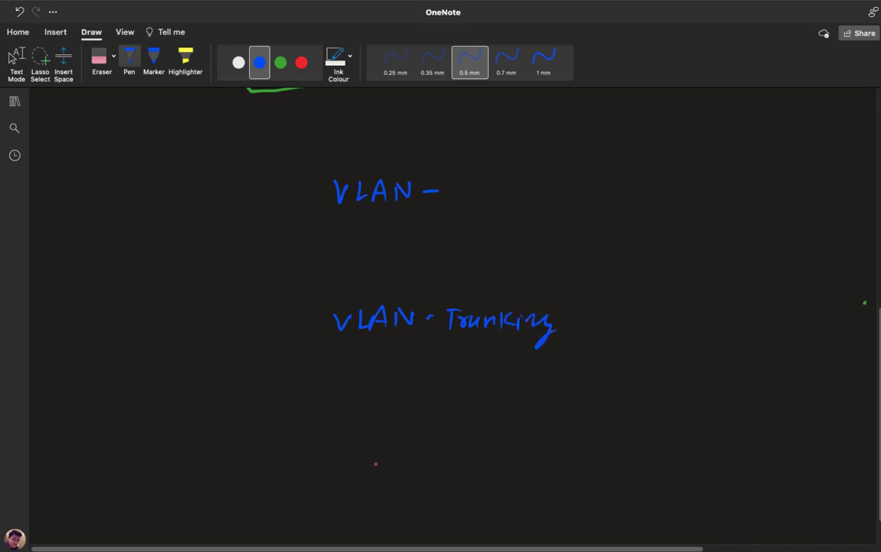
- Handwrite Private VLAN below them and add a dash after VLAN Trunking
mouse_move(359, 426)
mouse_down()
mouse_move(353, 460)
mouse_move(385, 442)
mouse_move(382, 453)
mouse_up()
mouse_move(391, 442)
mouse_down()
mouse_move(444, 453)
mouse_move(515, 434)
mouse_up()
click(495, 439)
mouse_move(524, 433)
mouse_down()
mouse_move(536, 452)
mouse_move(567, 452)
mouse_move(583, 433)
mouse_move(610, 434)
mouse_up()
click(597, 438)
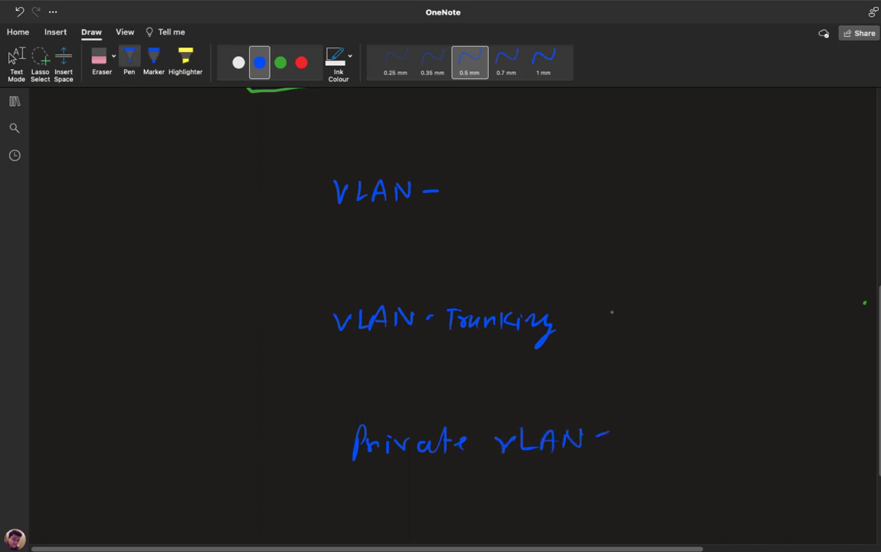
drag(580, 322, 588, 322)
click(280, 62)
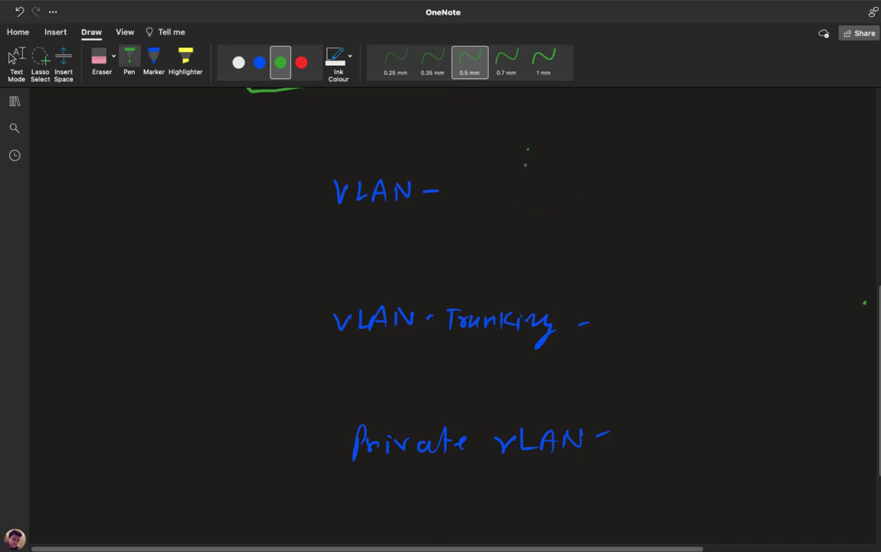
- Draw two green boxes beside the VLAN heading, labelled class-4 and demo-6
mouse_move(525, 164)
mouse_down()
mouse_move(625, 150)
mouse_move(634, 175)
mouse_move(527, 177)
mouse_move(527, 154)
mouse_move(560, 129)
mouse_move(601, 132)
mouse_up()
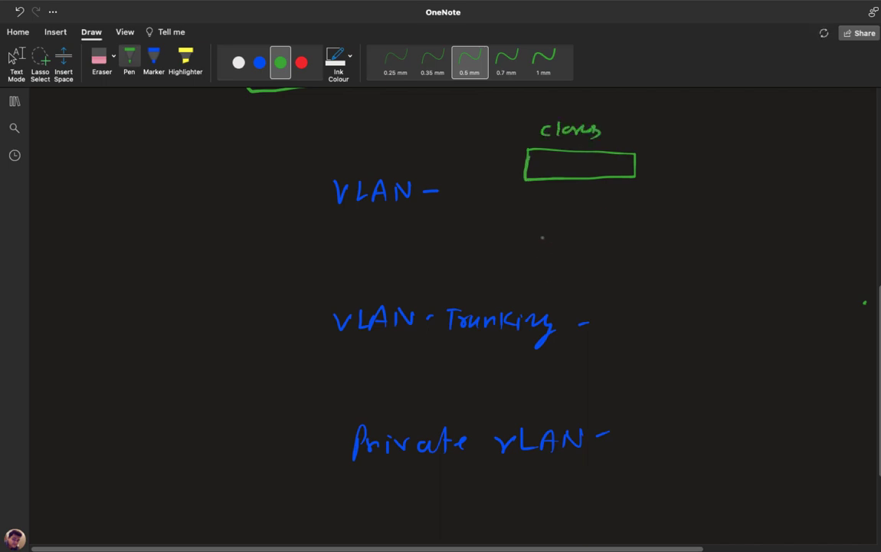
mouse_move(542, 268)
mouse_down()
mouse_move(633, 238)
mouse_move(590, 267)
mouse_move(534, 268)
mouse_up()
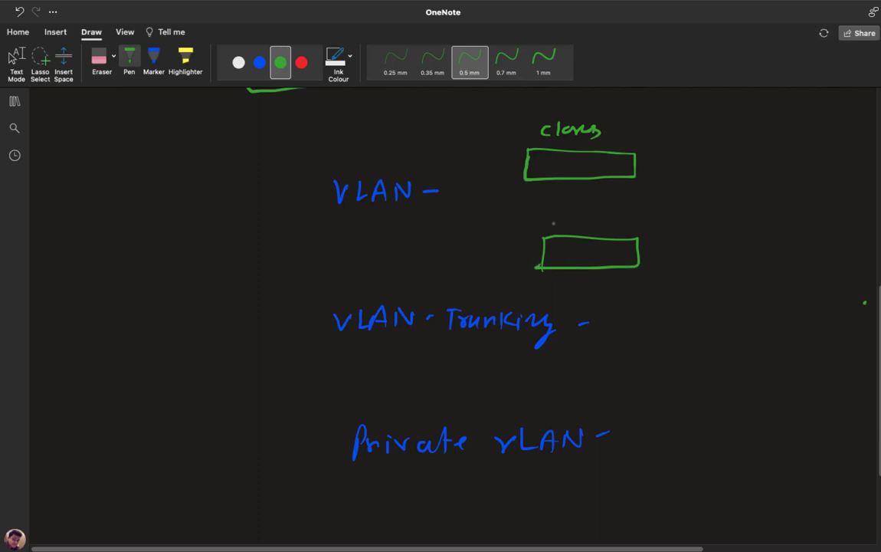
mouse_move(554, 212)
mouse_down()
mouse_move(559, 221)
mouse_move(598, 220)
mouse_up()
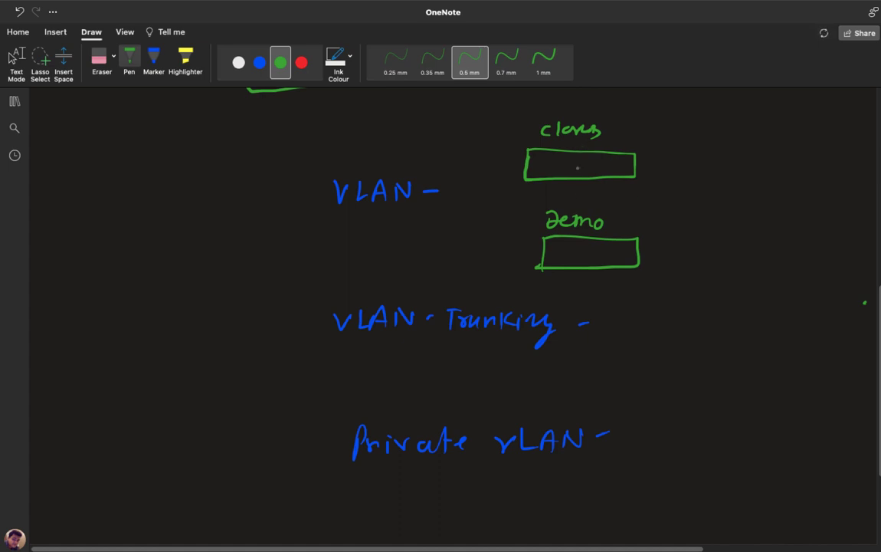
mouse_move(610, 132)
mouse_down()
mouse_move(632, 134)
mouse_move(629, 142)
mouse_up()
drag(610, 224, 630, 226)
- Draw arrows from each box leading to three small VM icons
mouse_move(647, 160)
mouse_down()
mouse_move(671, 160)
mouse_move(665, 164)
mouse_up()
mouse_move(685, 169)
mouse_down()
mouse_move(693, 152)
mouse_move(688, 168)
mouse_up()
mouse_move(689, 126)
mouse_down()
mouse_move(686, 142)
mouse_move(700, 142)
mouse_up()
mouse_move(687, 106)
mouse_down()
mouse_move(687, 120)
mouse_move(709, 115)
mouse_up()
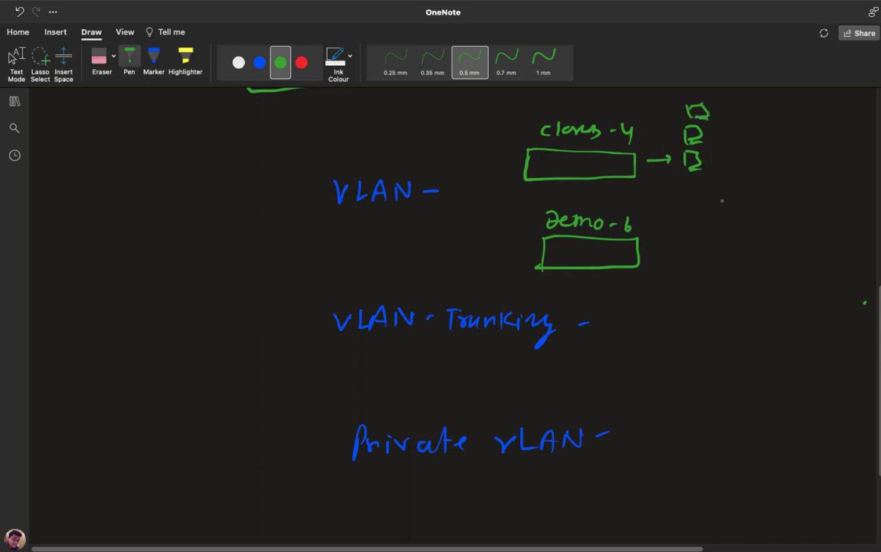
mouse_move(645, 252)
mouse_down()
mouse_move(709, 245)
mouse_move(701, 280)
mouse_move(717, 278)
mouse_move(703, 312)
mouse_up()
mouse_move(704, 298)
mouse_down()
mouse_move(723, 308)
mouse_move(709, 314)
mouse_up()
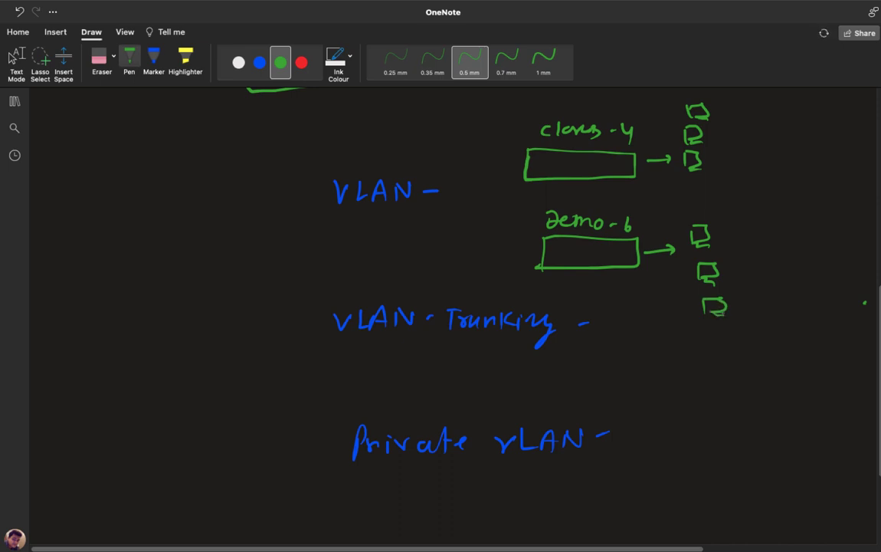
- In red, bracket both VM icon groups, add a cross, and underline the 4
click(302, 63)
mouse_move(728, 142)
mouse_down()
mouse_move(762, 196)
mouse_move(745, 265)
mouse_up()
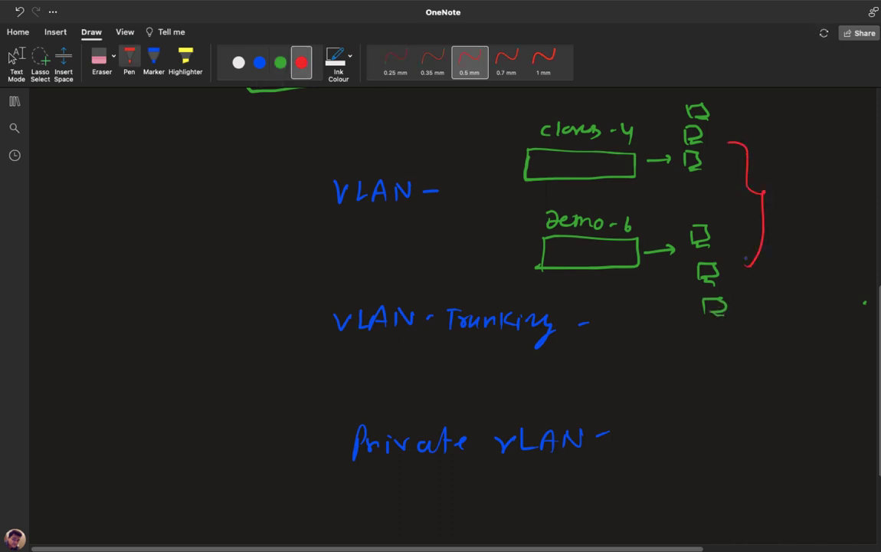
drag(777, 191, 790, 196)
drag(620, 140, 638, 142)
- Draw red dashed lines through the class-4 and demo-6 boxes
drag(529, 163, 592, 163)
drag(602, 163, 613, 163)
drag(621, 163, 629, 163)
drag(546, 249, 557, 250)
drag(580, 250, 631, 249)
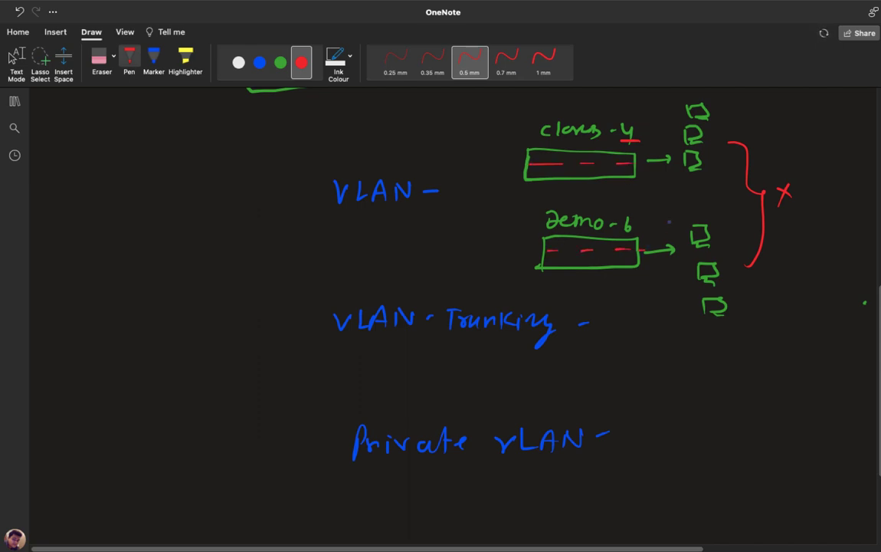
key(Escape)
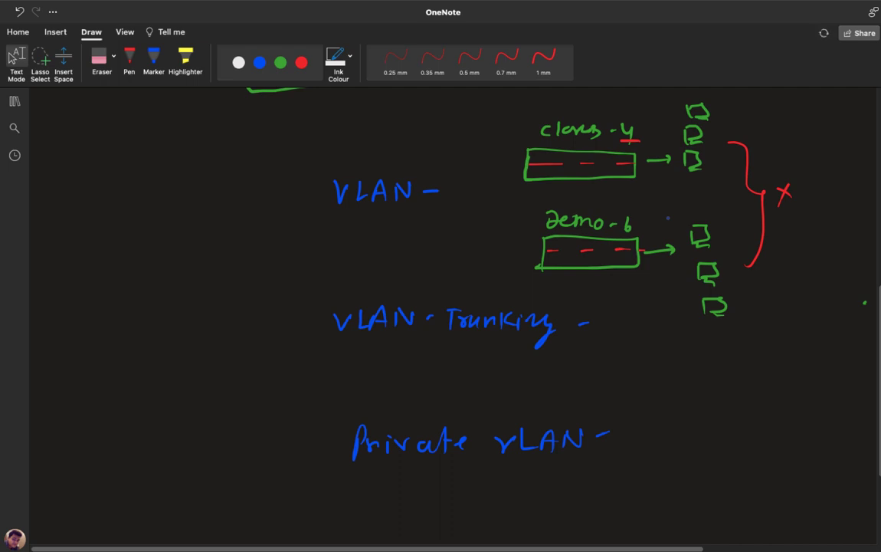
click(359, 360)
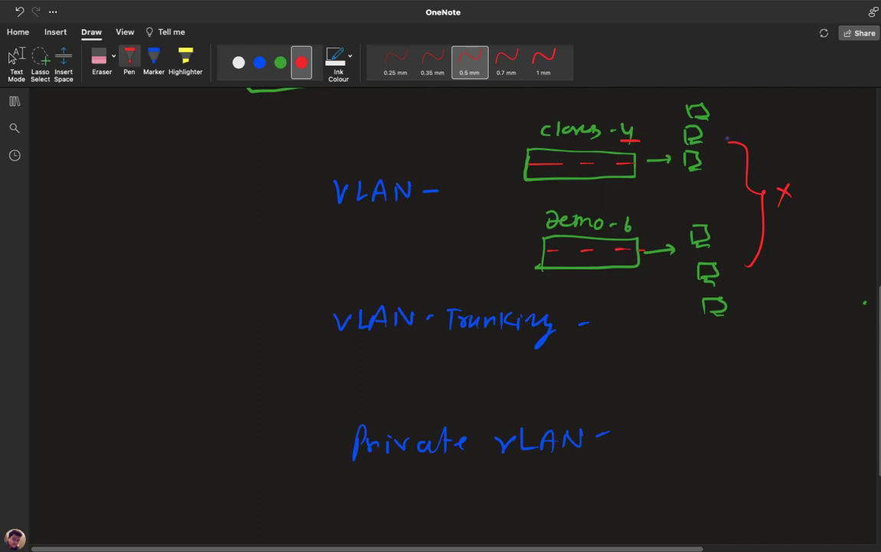
- Retrace the red brace, then draw an arrow to an underlined handwritten Trunk
mouse_move(728, 140)
mouse_down()
mouse_move(749, 165)
mouse_move(765, 215)
mouse_move(747, 264)
mouse_move(720, 282)
mouse_up()
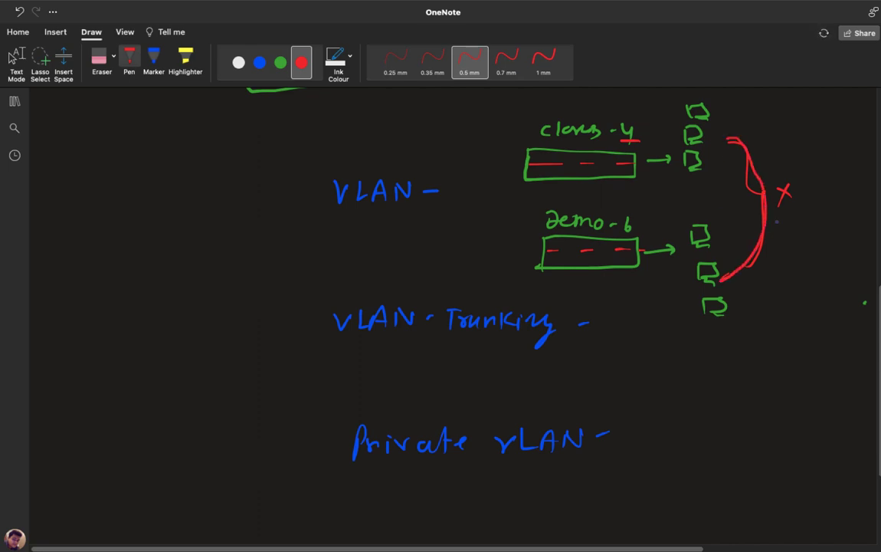
drag(765, 194, 805, 192)
mouse_move(795, 187)
mouse_down()
mouse_move(796, 198)
mouse_move(823, 185)
mouse_move(818, 198)
mouse_move(848, 189)
mouse_up()
drag(848, 184, 858, 211)
key(Escape)
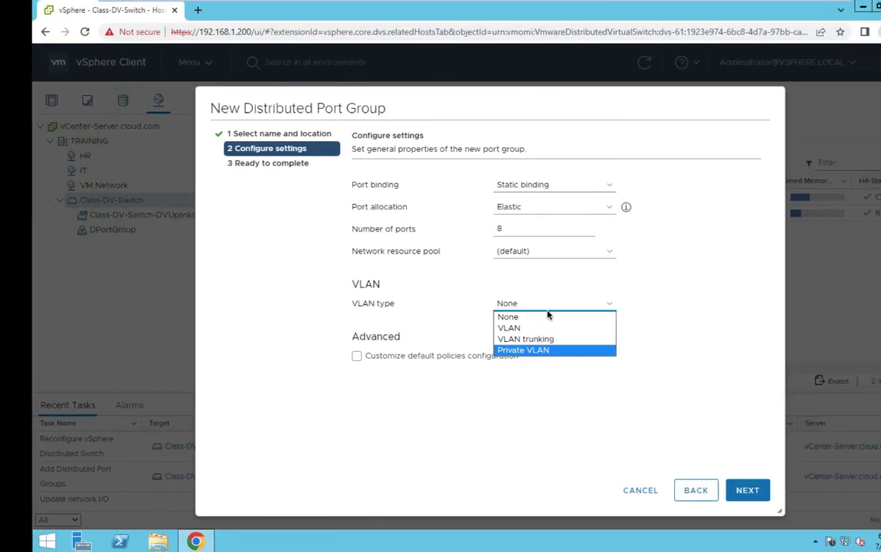
- Set VLAN type to VLAN with VLAN ID 4, then continue to Ready to complete
click(505, 329)
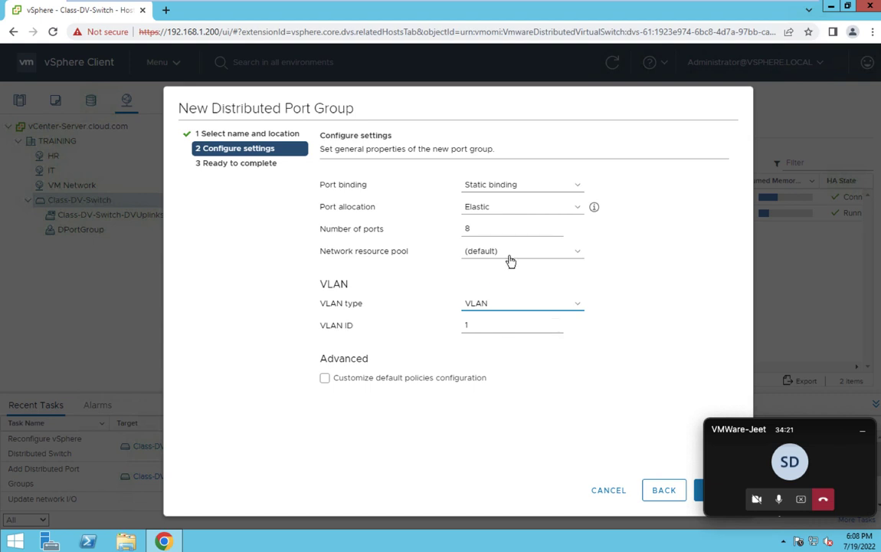
double_click(478, 327)
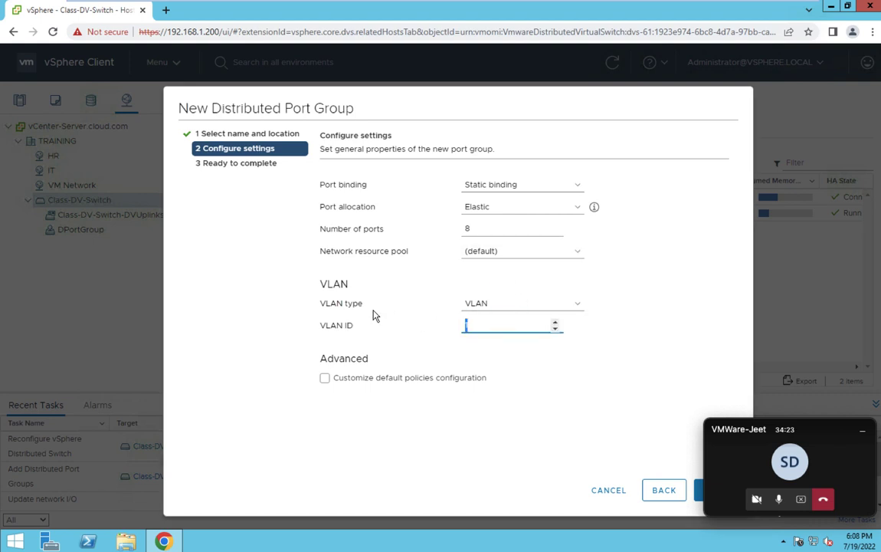
text(4)
click(865, 435)
click(712, 490)
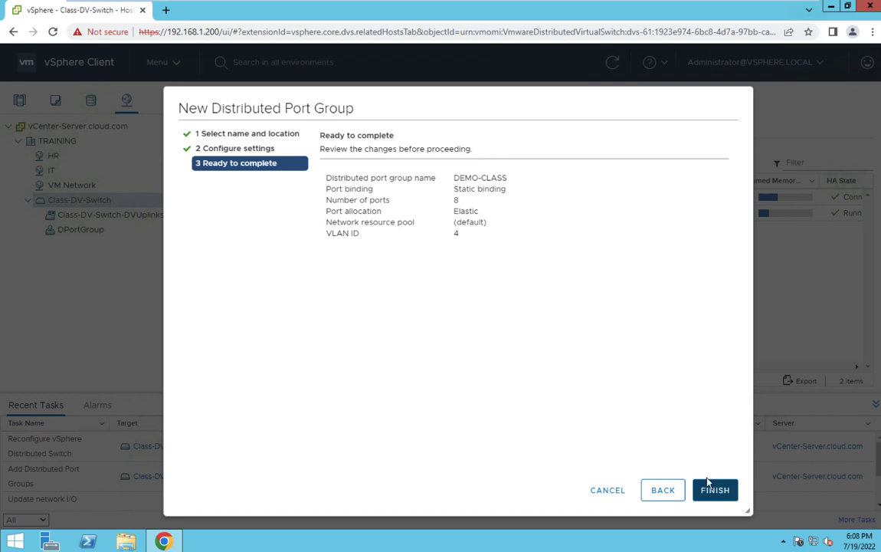
- Finish the wizard to add DEMO-CLASS to Class-DV-Switch
click(715, 490)
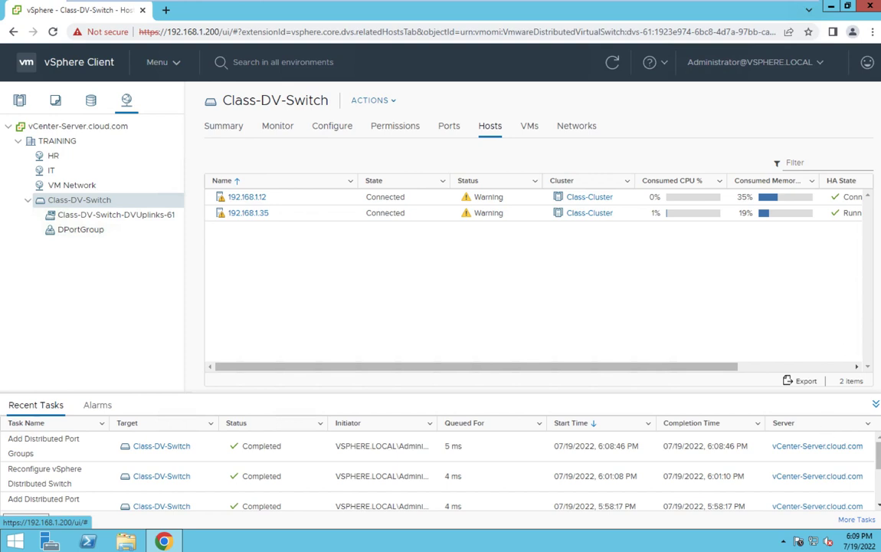
click(19, 101)
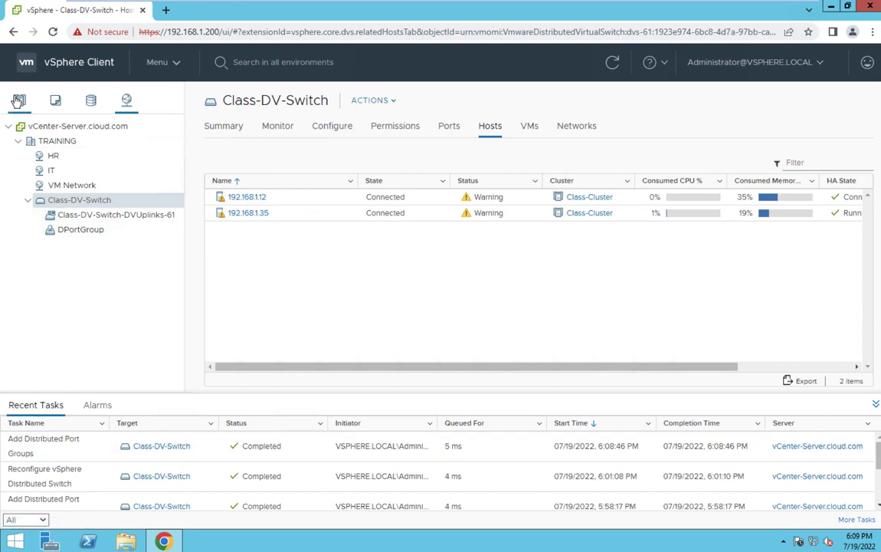
- In vm1's Edit Settings, browse networks and set Network adapter 1 to DEMO-CLASS
click(79, 185)
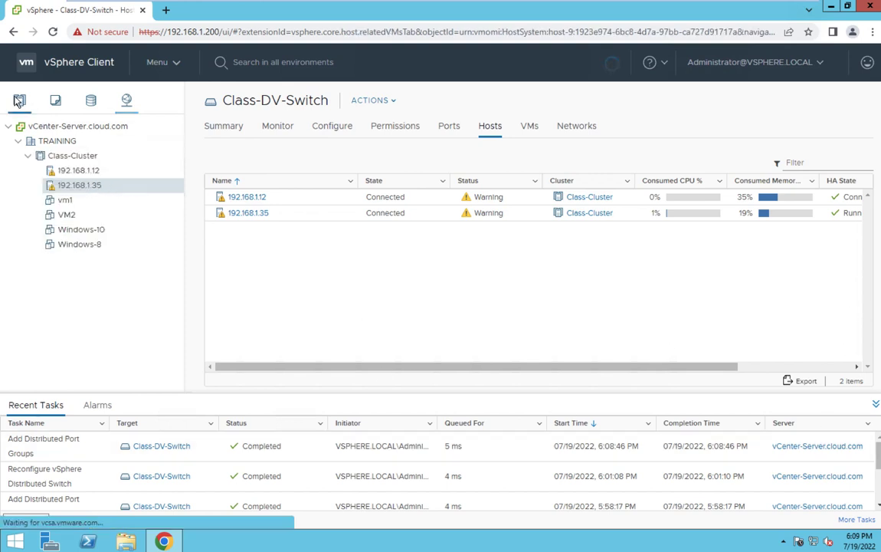
right_click(71, 203)
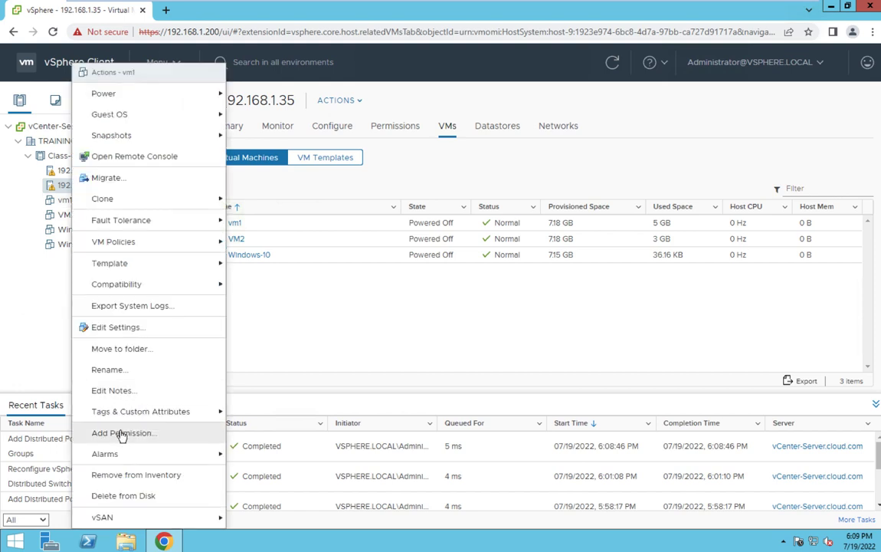
click(122, 328)
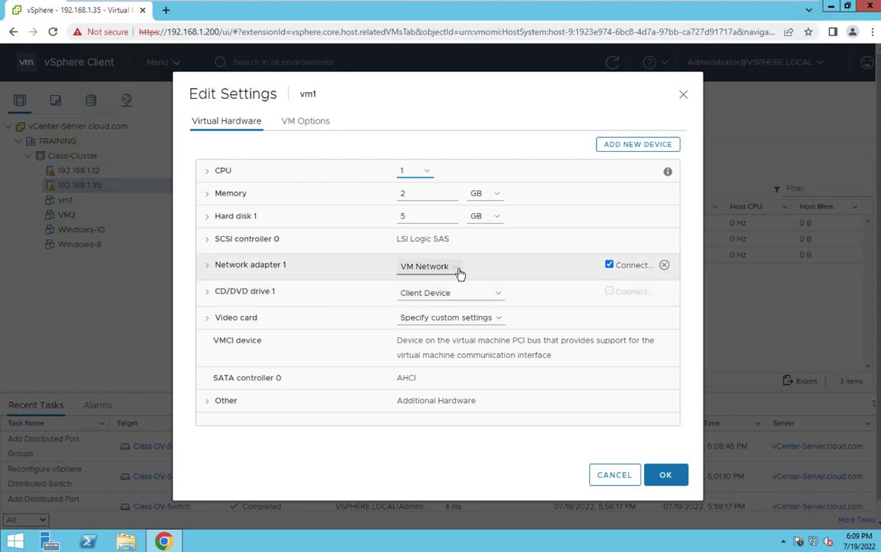
click(458, 268)
click(422, 293)
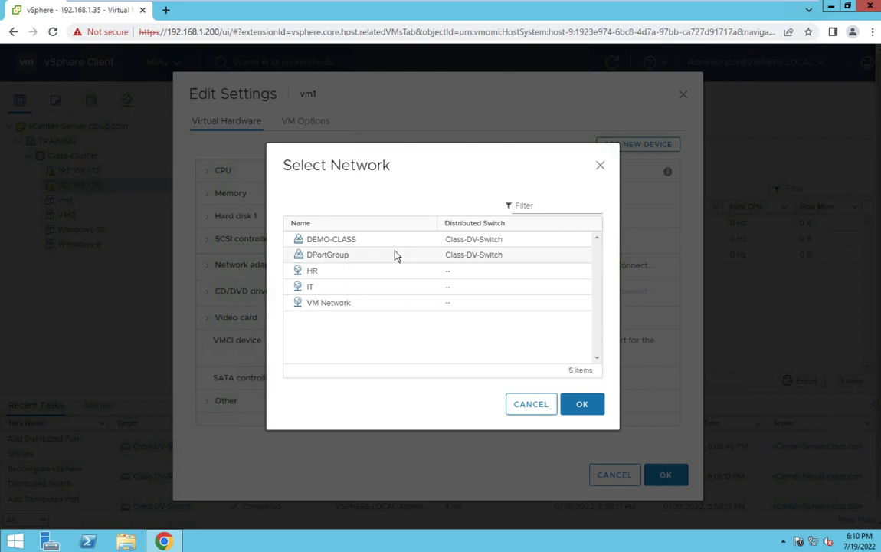
click(344, 241)
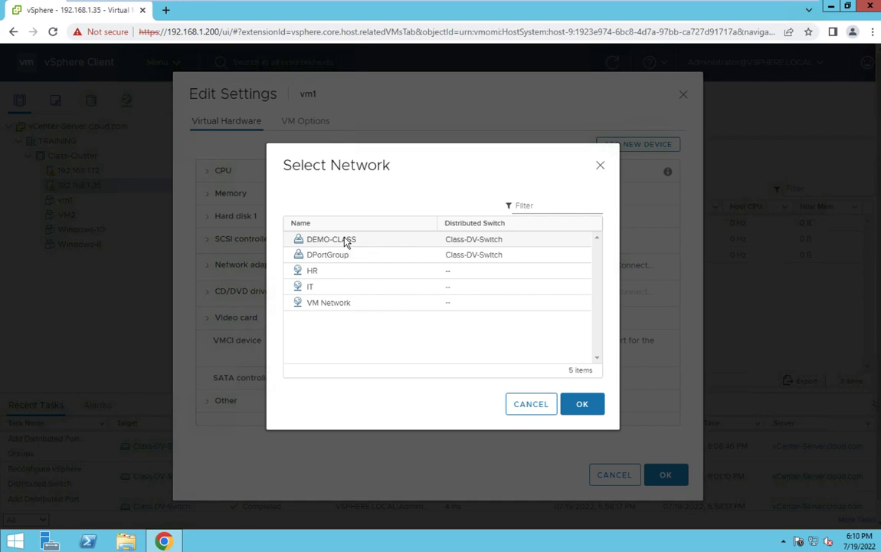
click(582, 406)
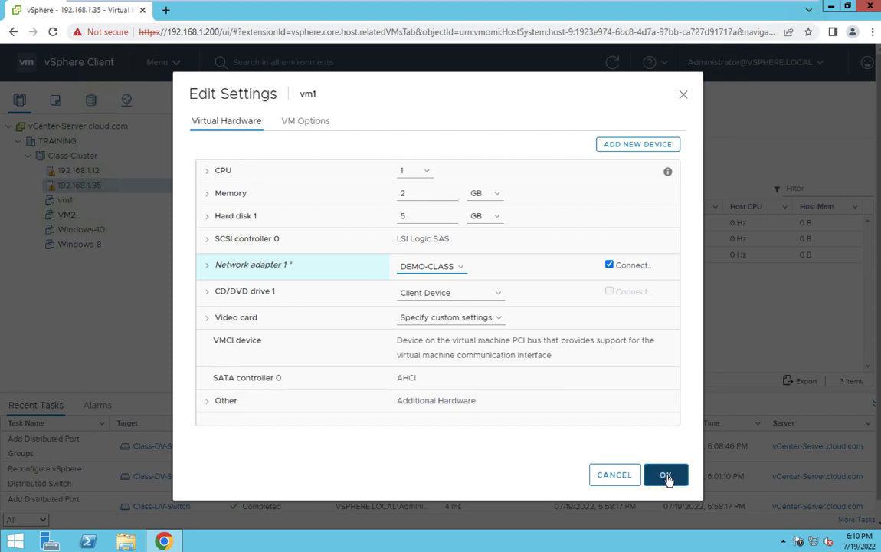
click(665, 474)
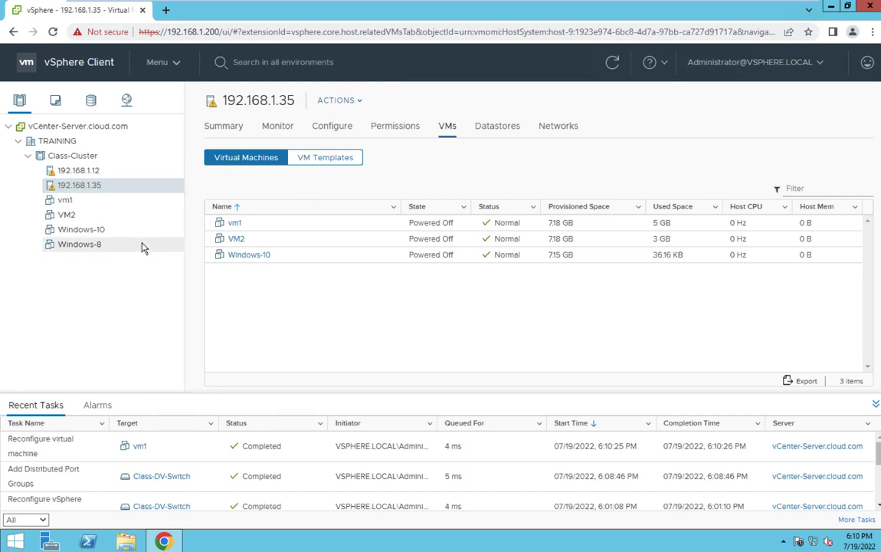
- Switch Windows-10's Network adapter 1 from HR to DEMO-CLASS and save the settings
click(76, 231)
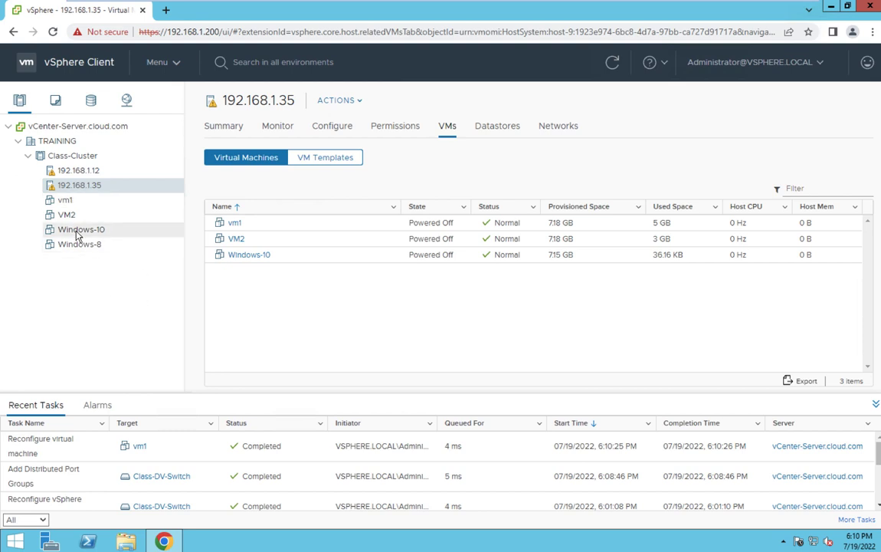
right_click(76, 234)
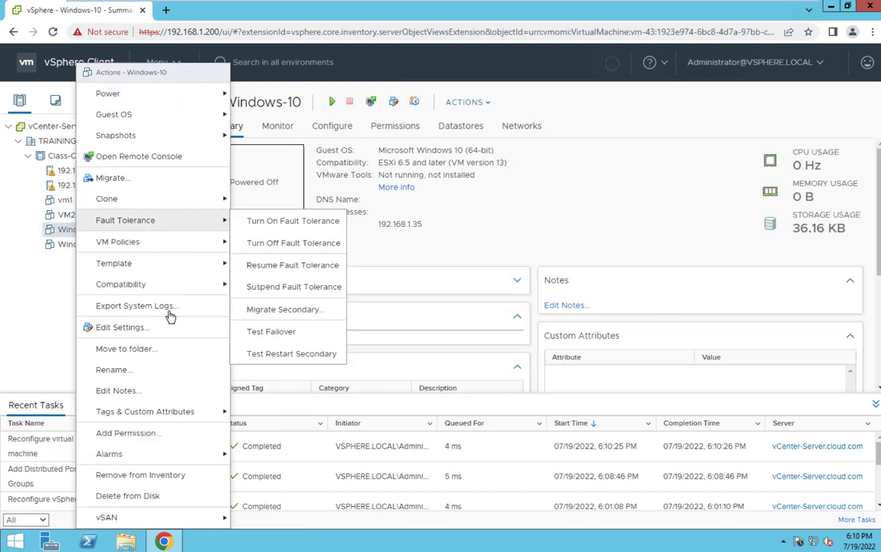
click(143, 331)
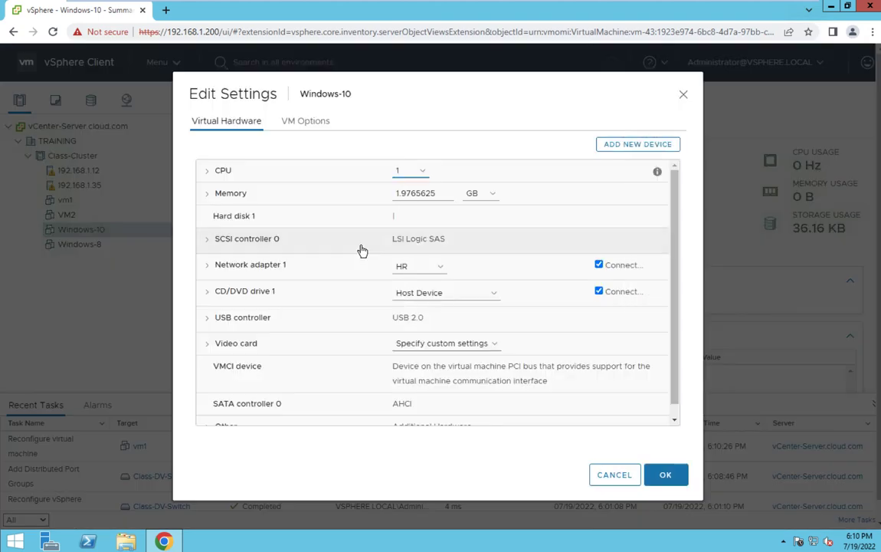
click(437, 272)
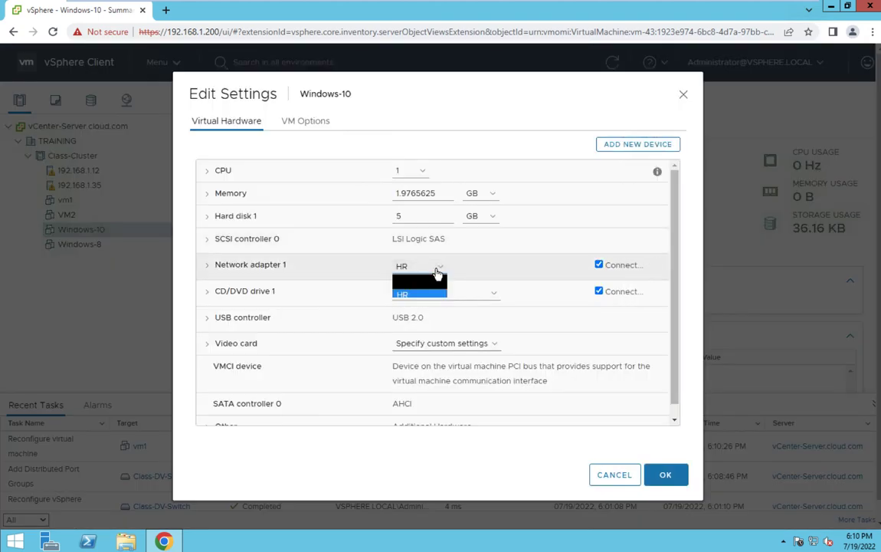
click(423, 291)
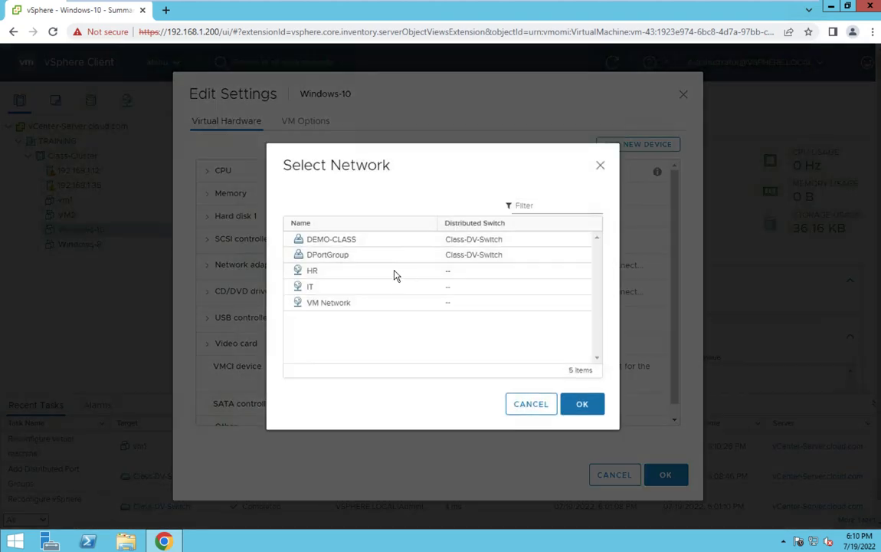
click(329, 242)
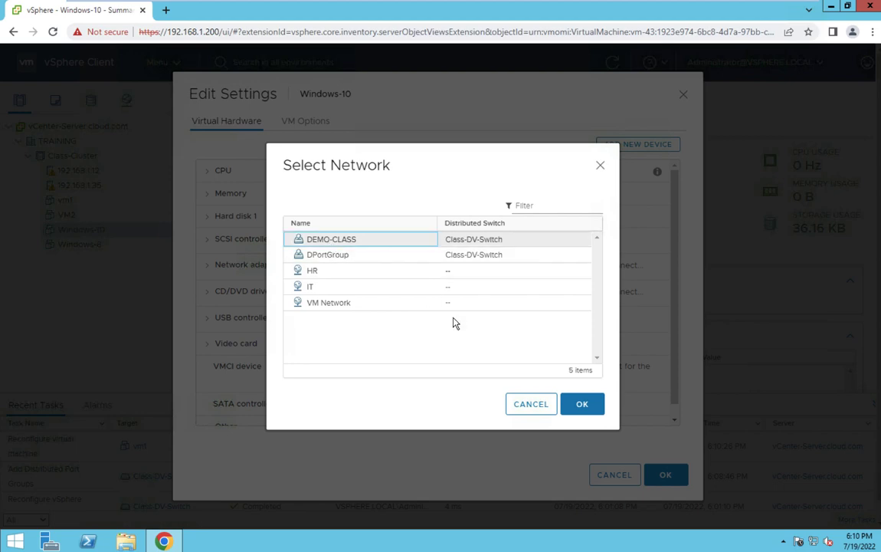
click(583, 405)
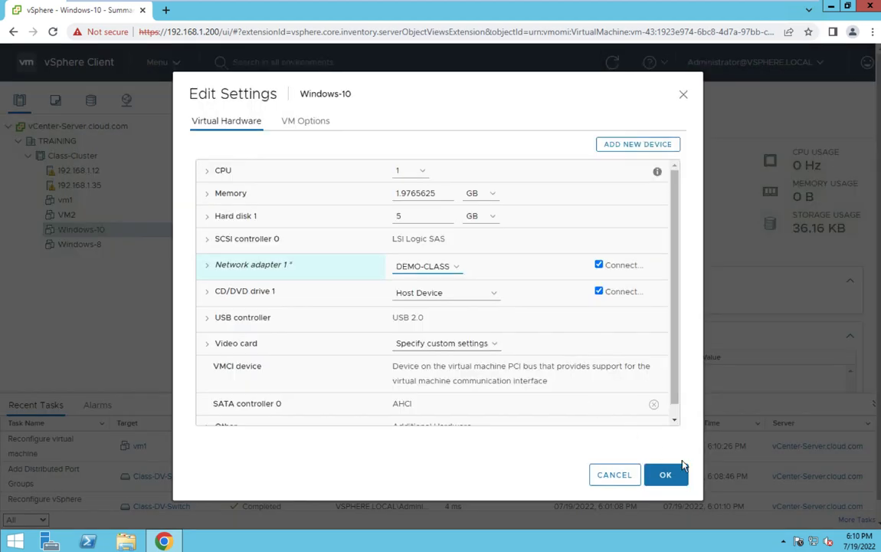
click(669, 475)
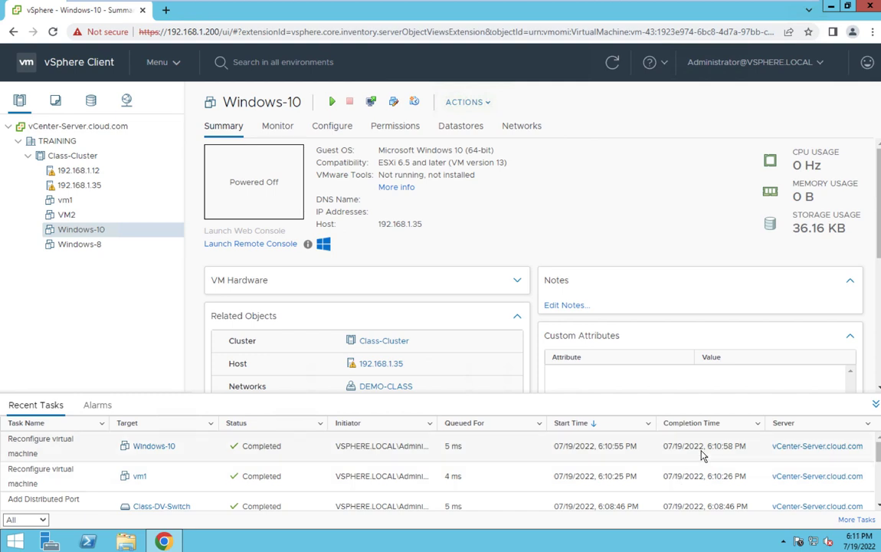
click(126, 100)
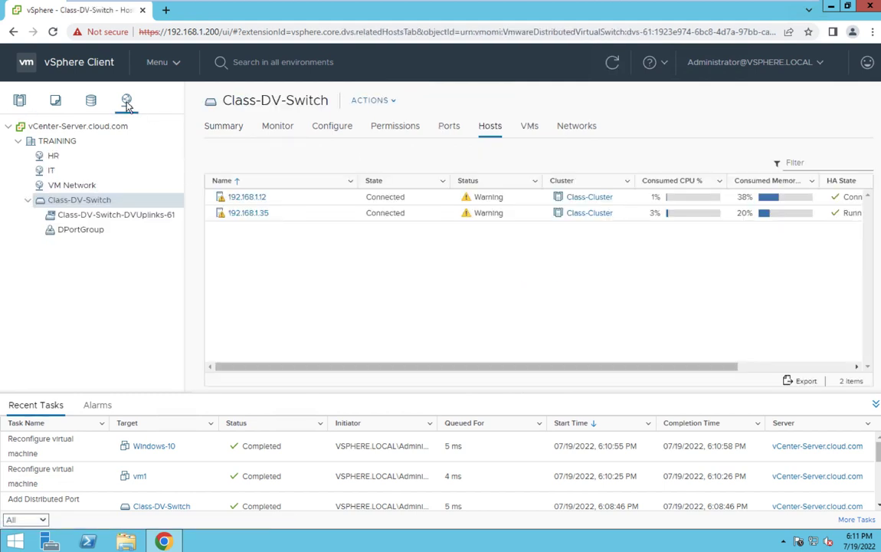
- Check Class-DV-Switch's actions menu without running anything, then select DPortGroup
right_click(98, 205)
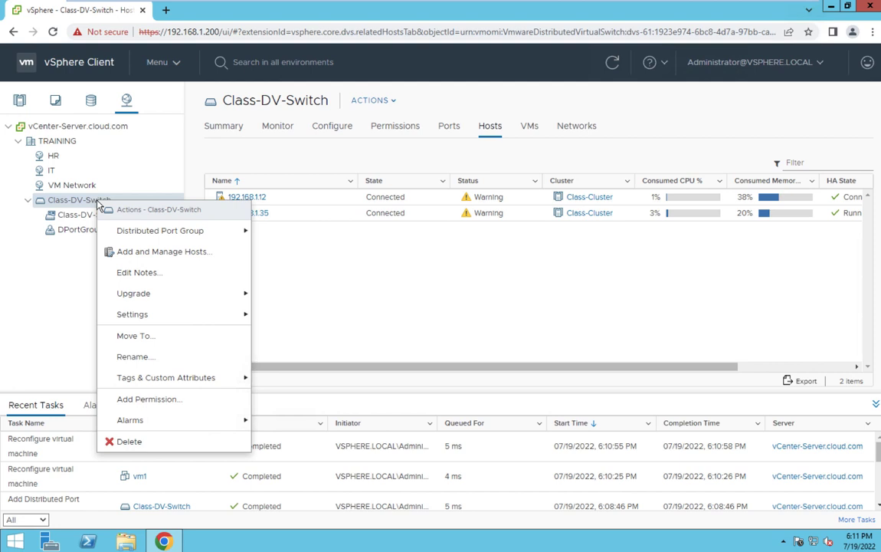
mouse_move(142, 300)
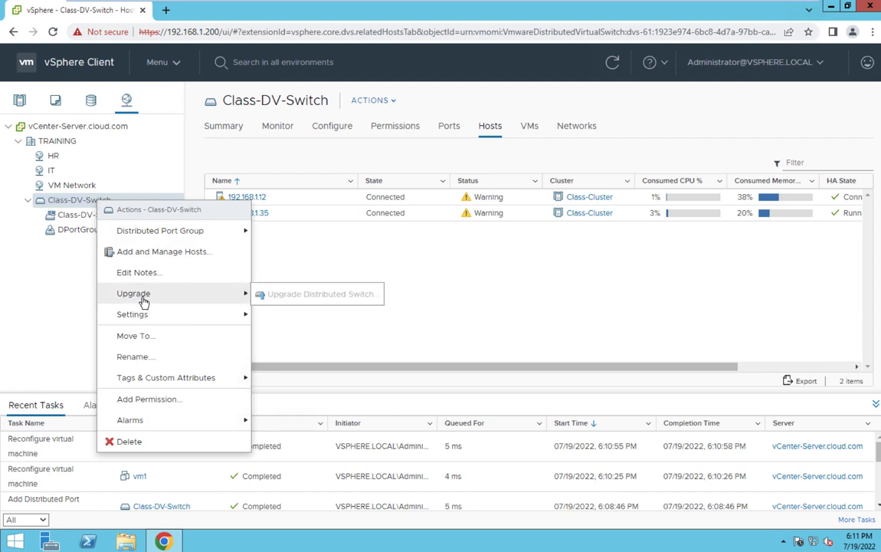
click(49, 217)
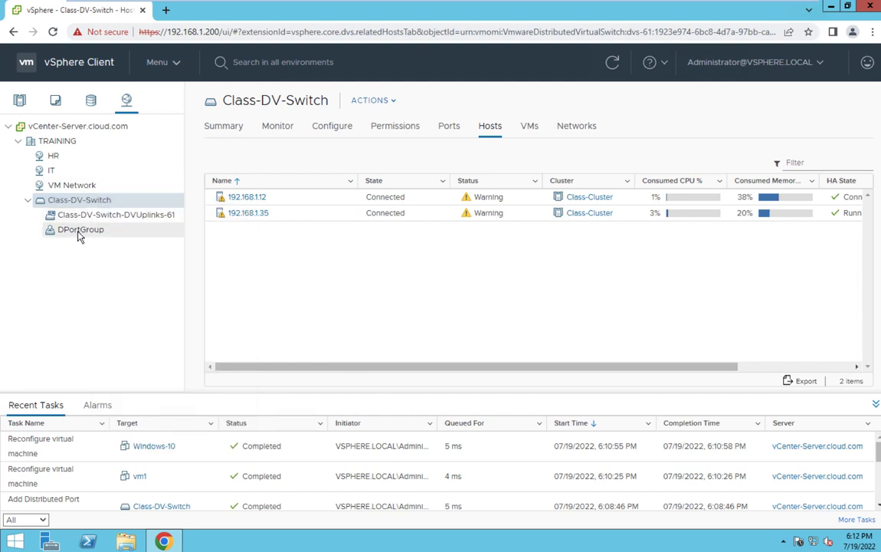
click(80, 230)
- Open DPortGroup's Actions menu and close it without choosing an action
right_click(80, 230)
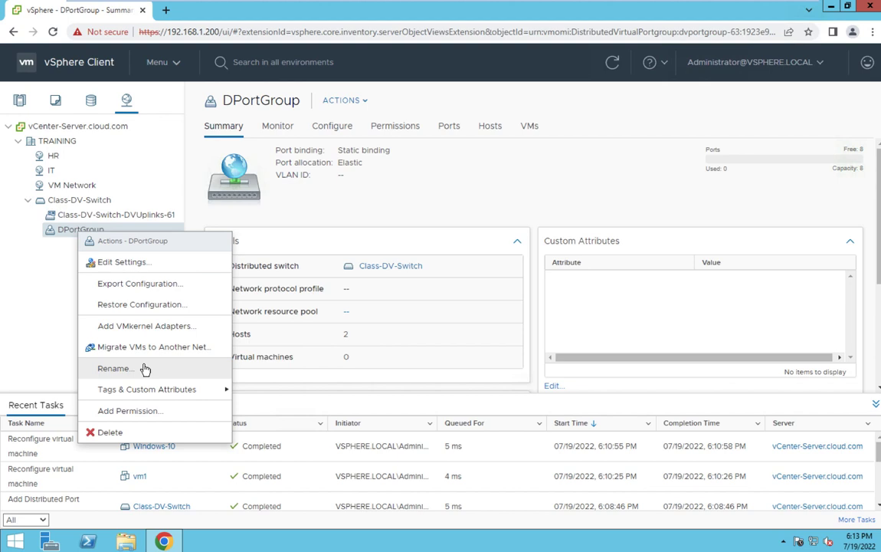
click(338, 193)
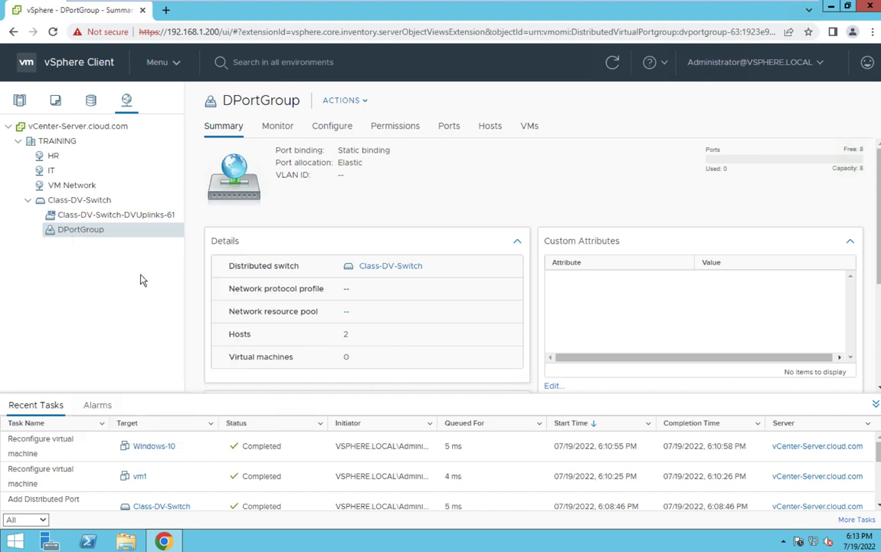
- Browse the Class-DV-Switch inventory and refresh it so the DEMO-CLASS port group appears
right_click(85, 232)
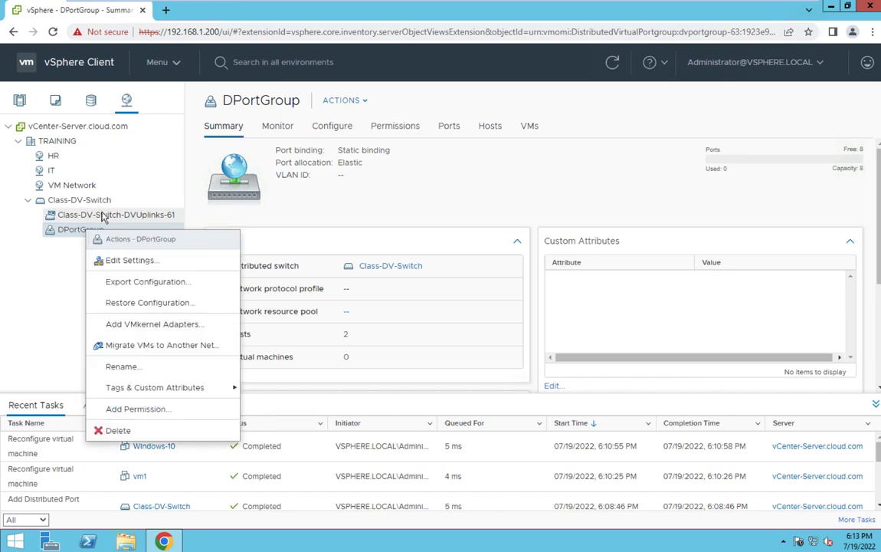
click(102, 215)
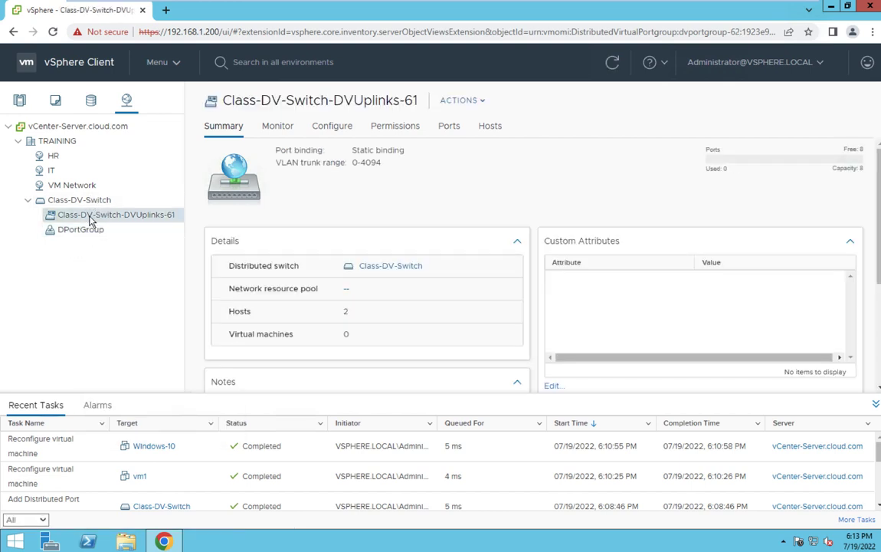
click(84, 231)
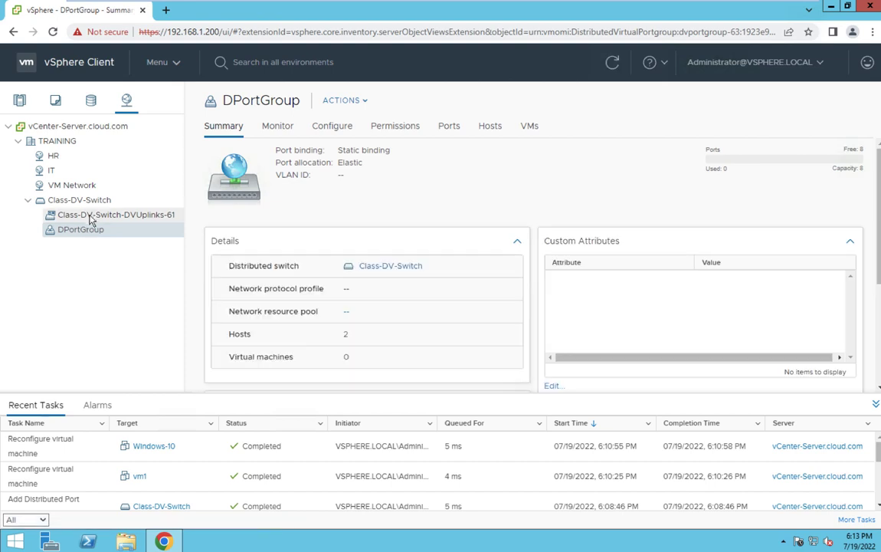
click(93, 202)
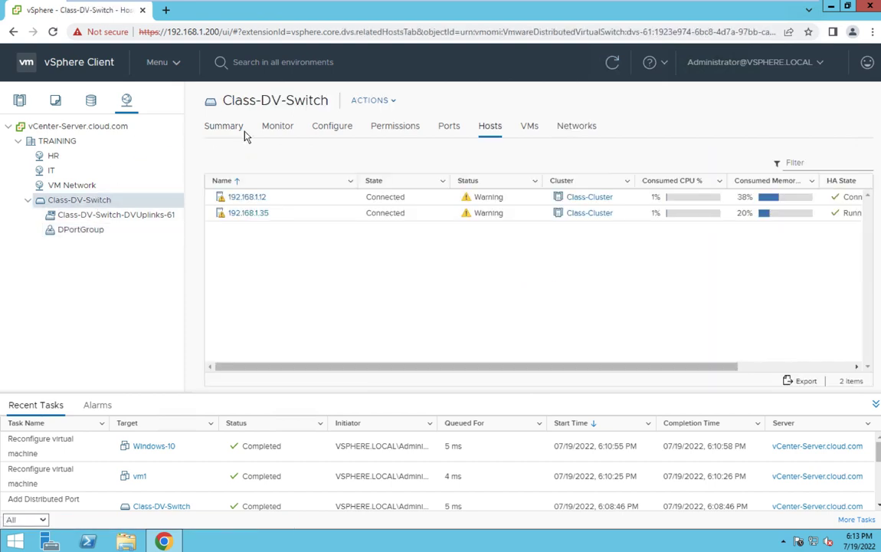
click(611, 65)
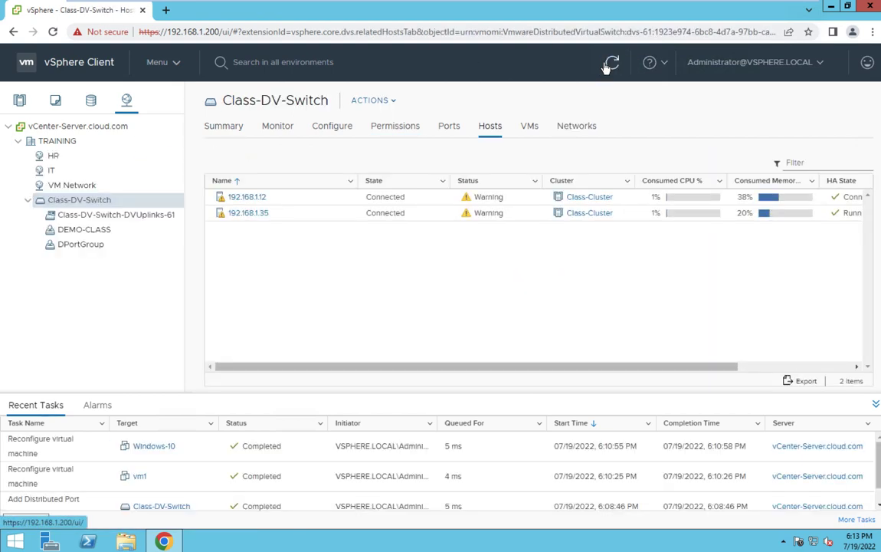
- In DEMO-CLASS Edit Settings, enter the description 'this port group use for HR department' and save
click(79, 231)
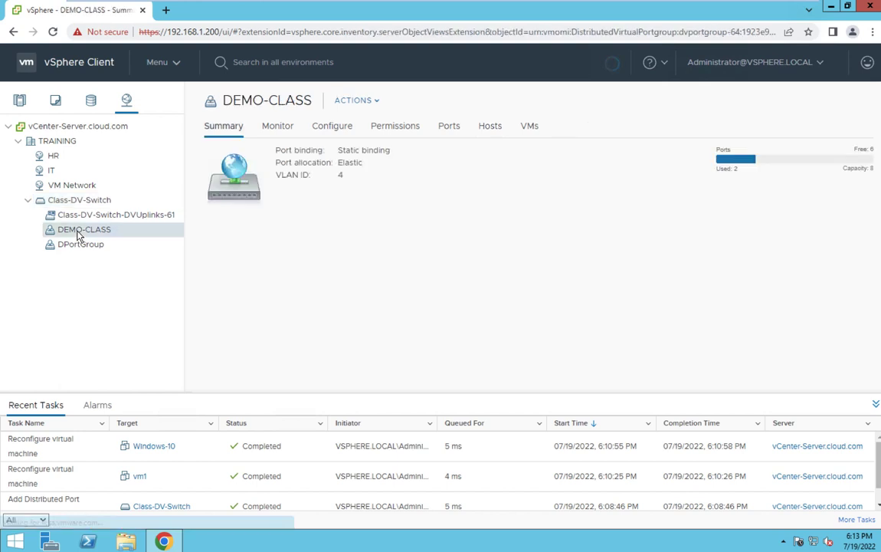
right_click(79, 231)
click(104, 261)
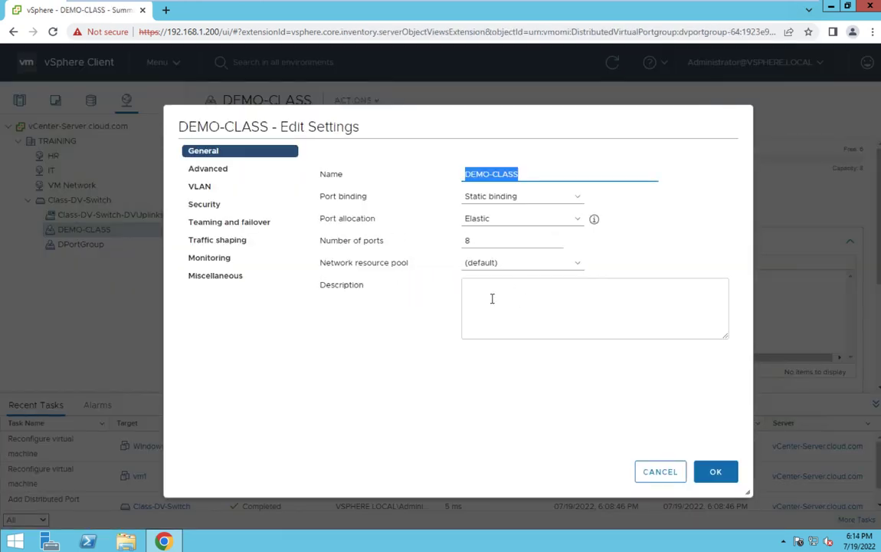
click(492, 298)
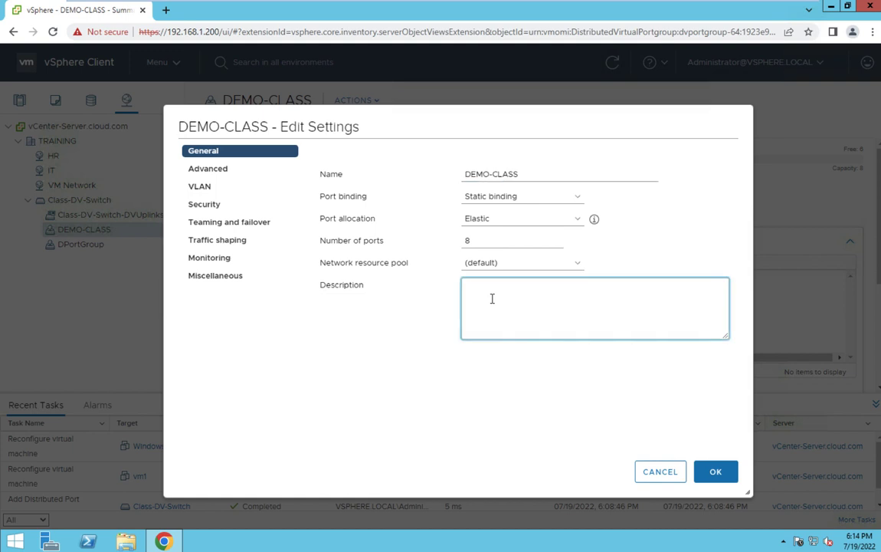
text(this port group use for HR department)
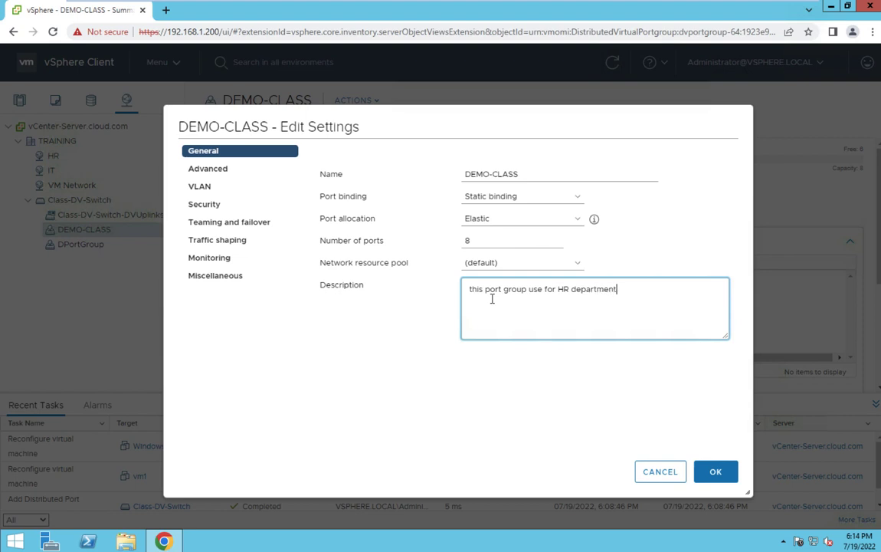
click(716, 472)
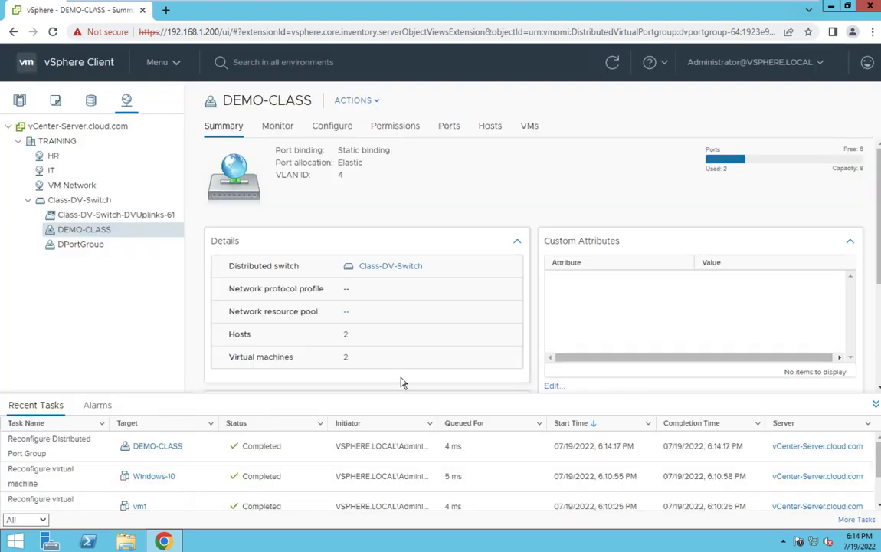
- Export the DEMO-CLASS configuration with description 'test backup' and keep the downloaded backup.zip
right_click(90, 233)
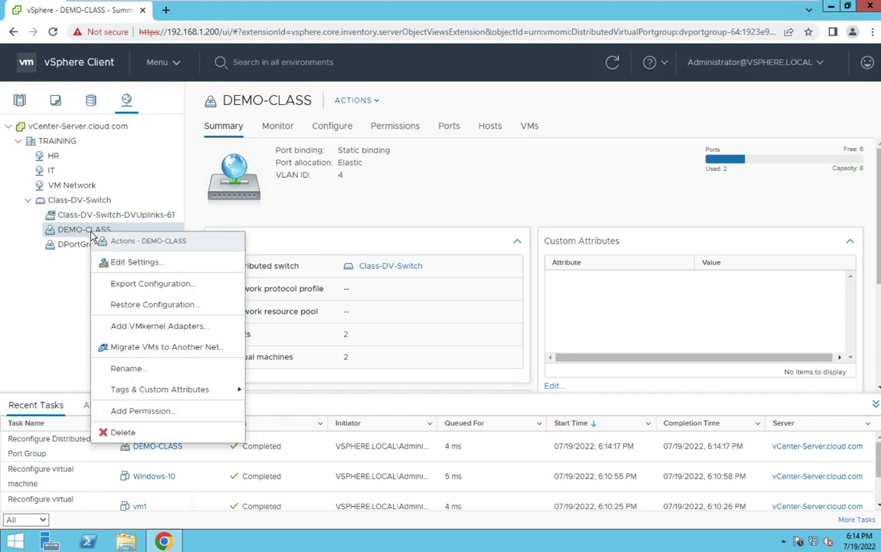
click(143, 286)
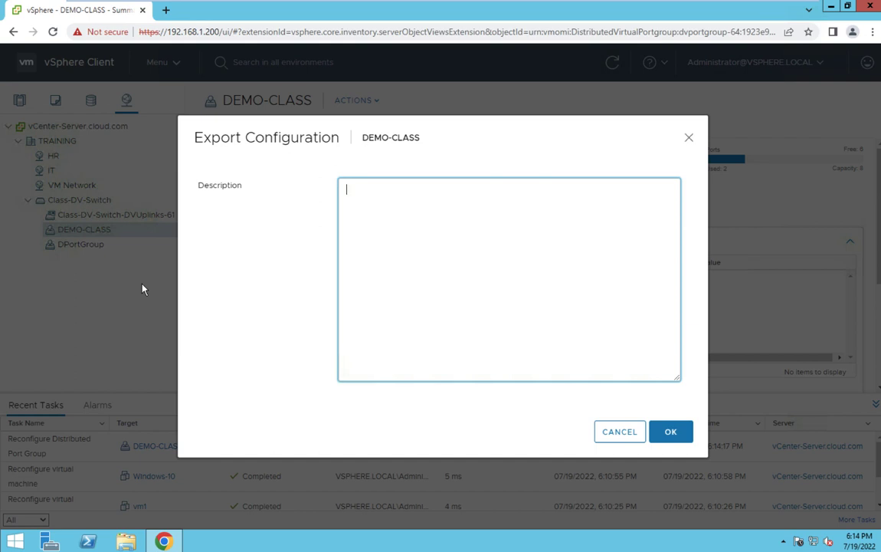
text(test backup)
click(669, 431)
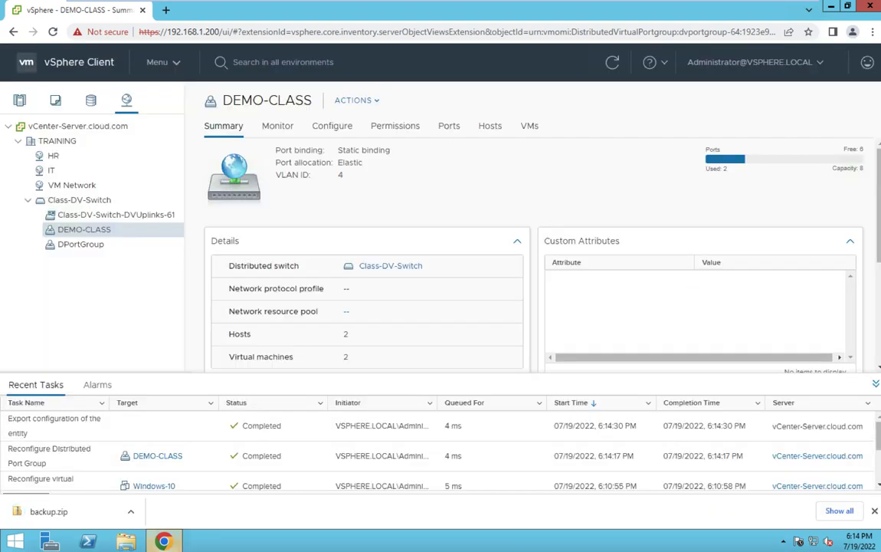
click(130, 511)
click(163, 470)
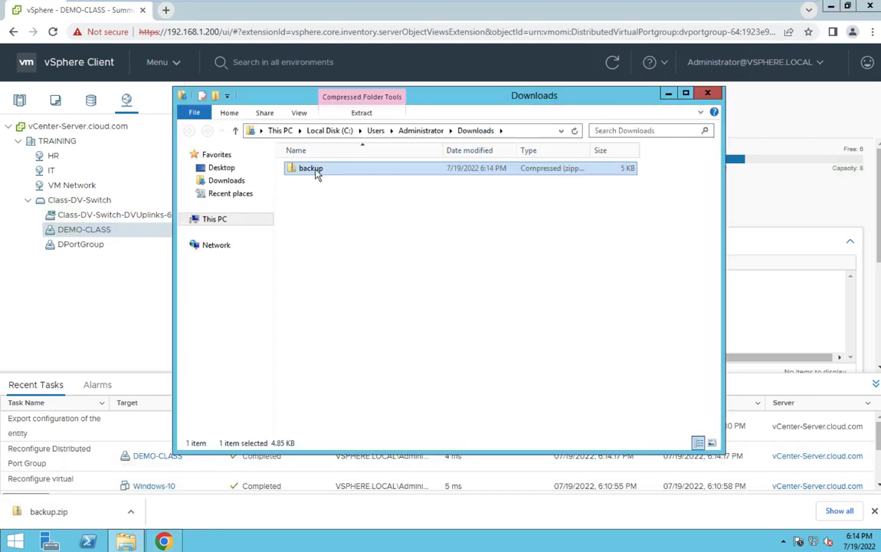
double_click(316, 175)
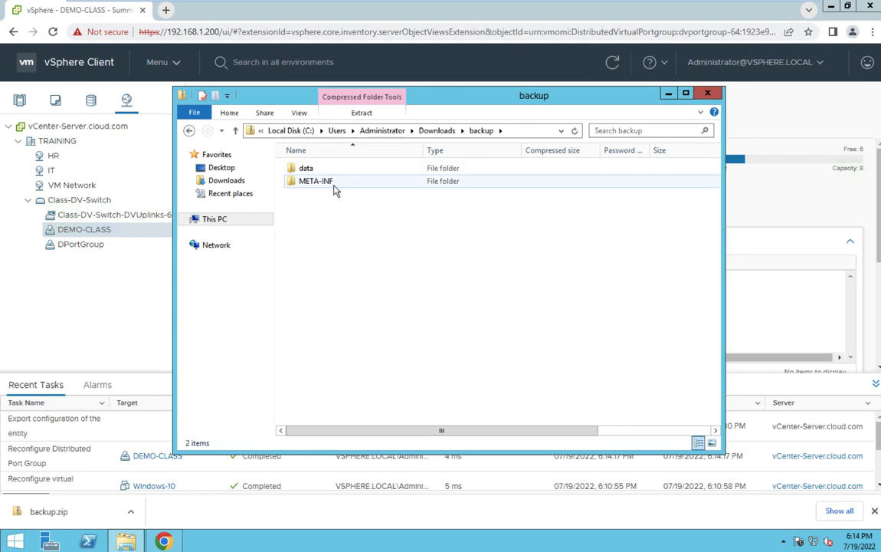
click(706, 93)
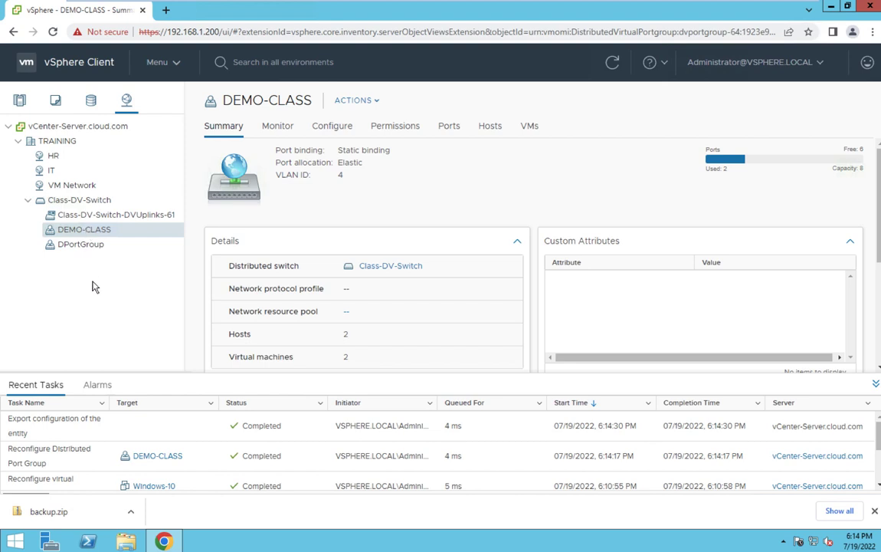
- Delete the HR description text in DEMO-CLASS Edit Settings and save the empty description
right_click(97, 238)
click(137, 264)
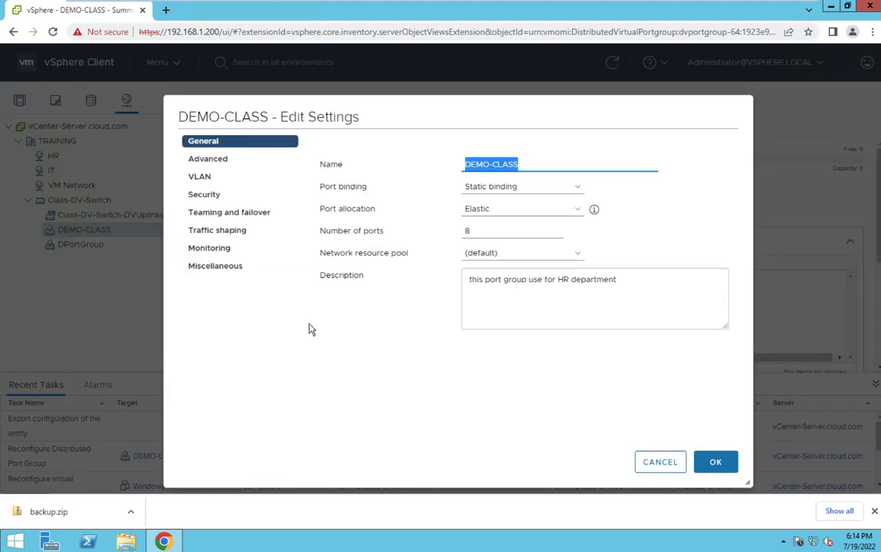
drag(621, 295, 415, 298)
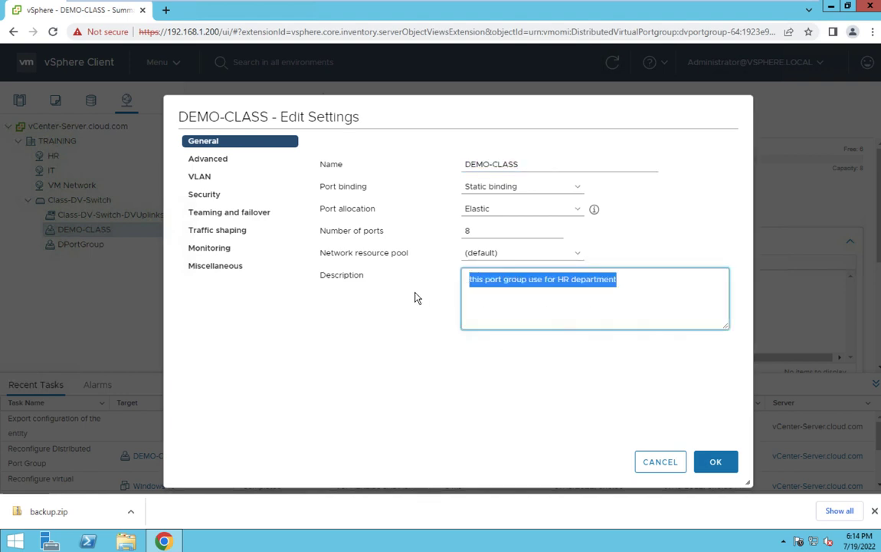
key(BackSpace)
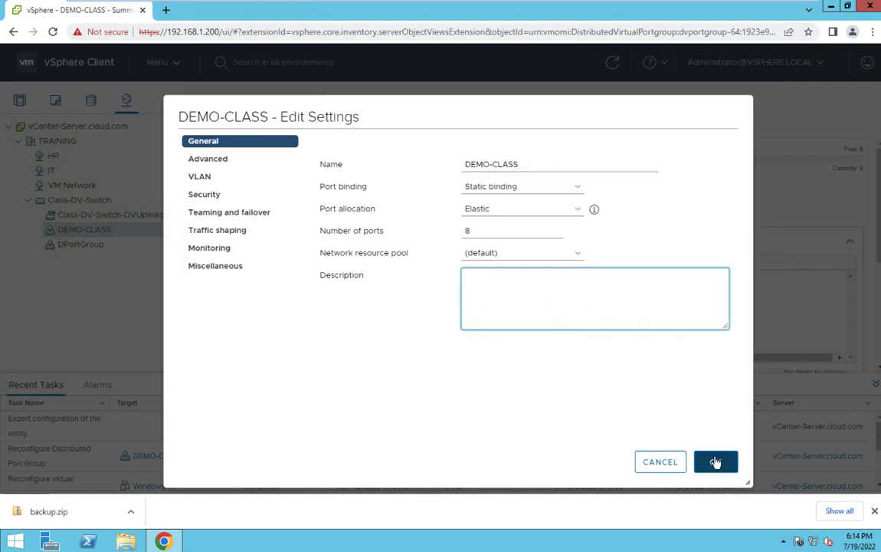
click(715, 461)
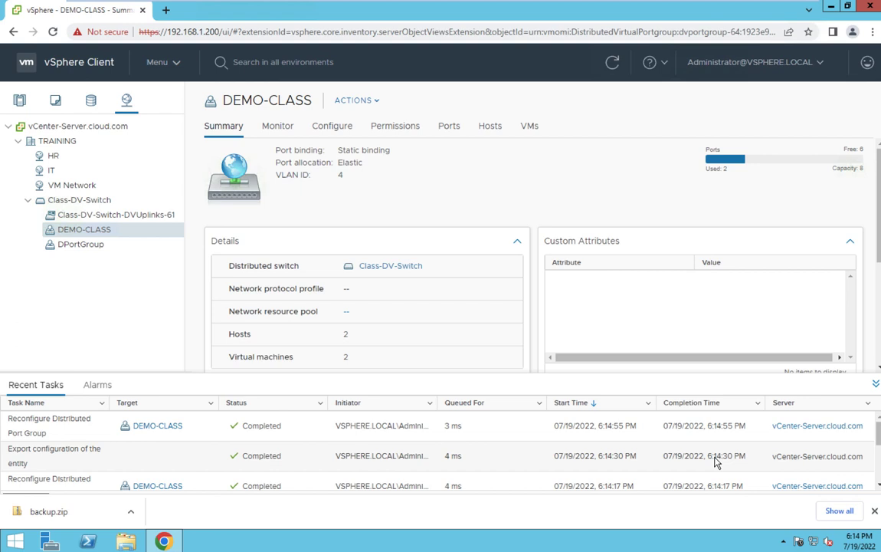
- Reopen DEMO-CLASS settings to confirm the Description box is empty, then close them
right_click(91, 229)
click(116, 256)
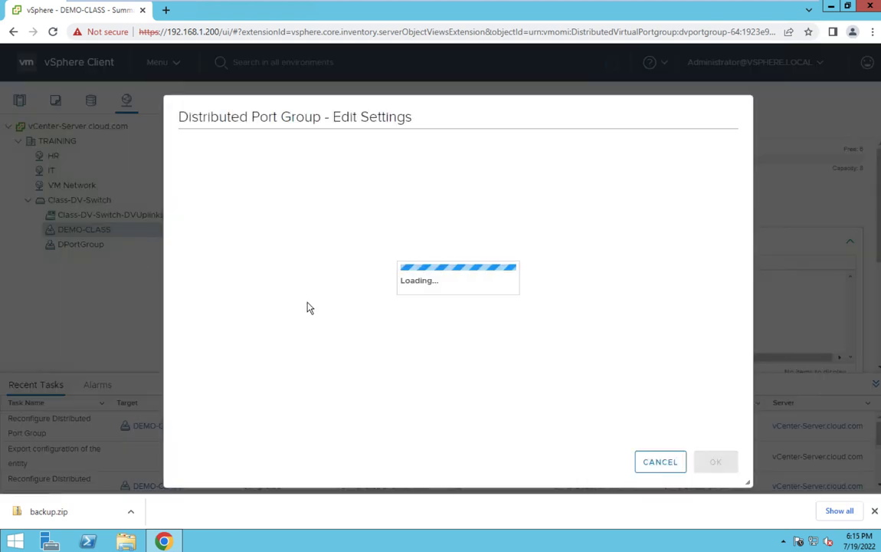
click(514, 285)
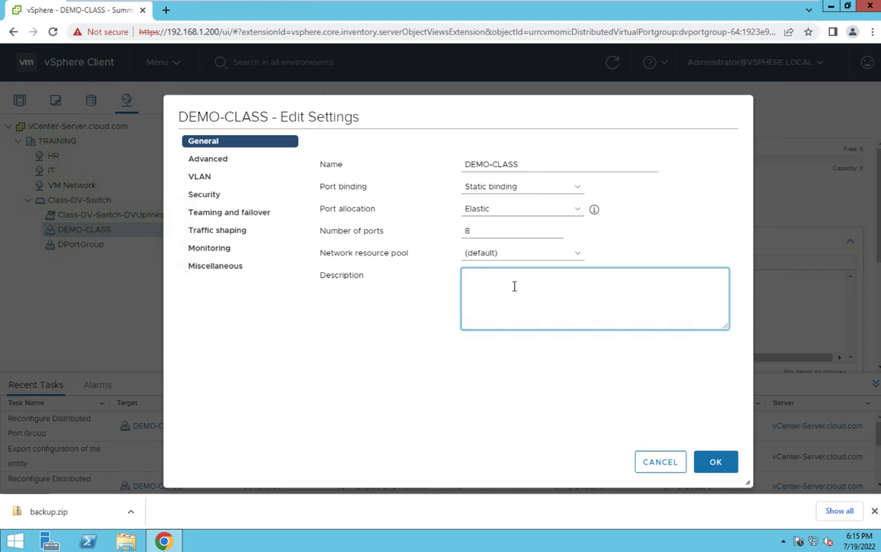
click(660, 461)
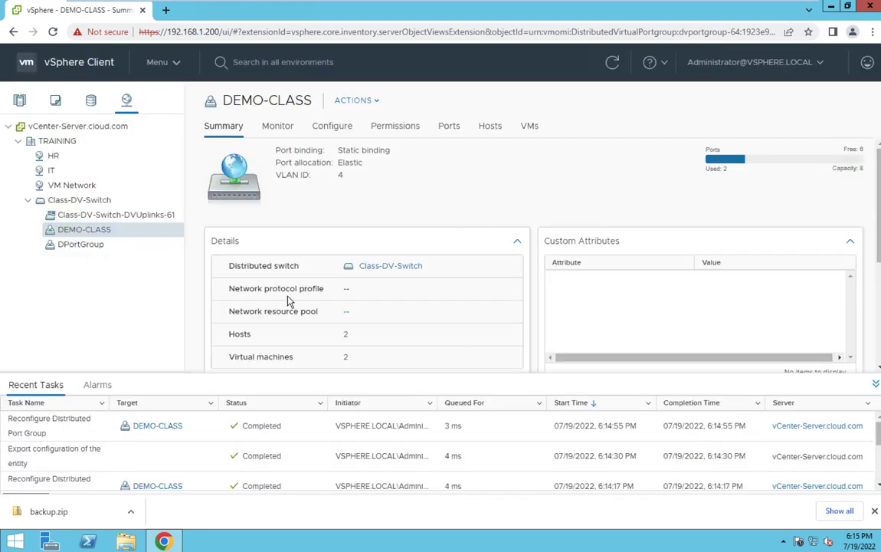
- Run Restore Configuration on DEMO-CLASS using the file Downloads\backup.zip and finish the wizard
right_click(86, 234)
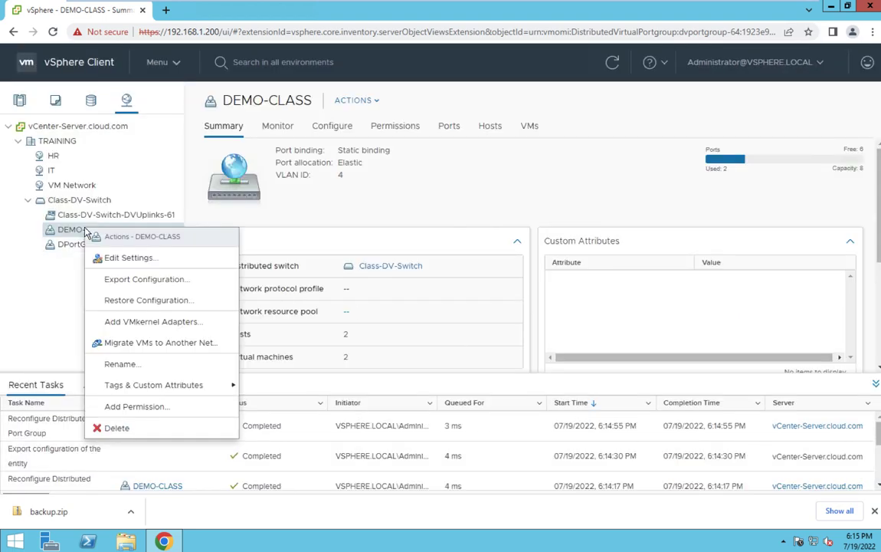
click(140, 303)
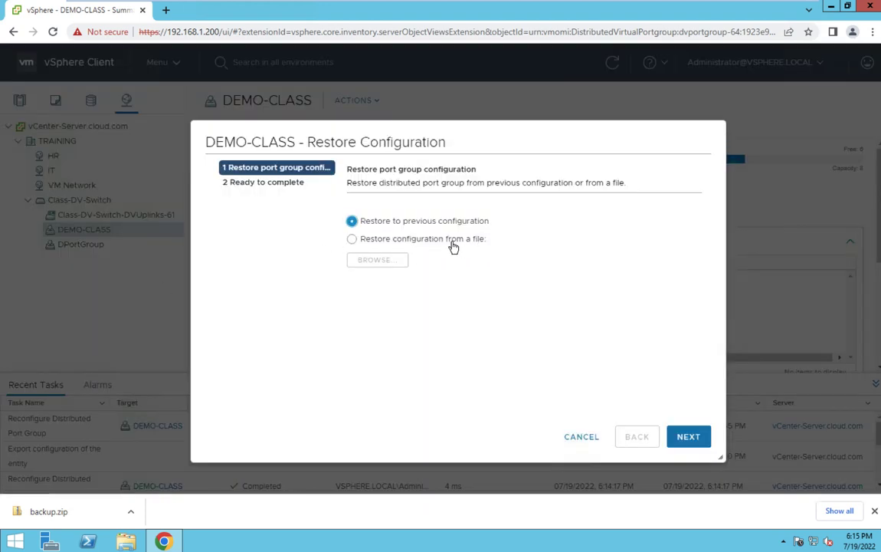
click(368, 240)
click(368, 260)
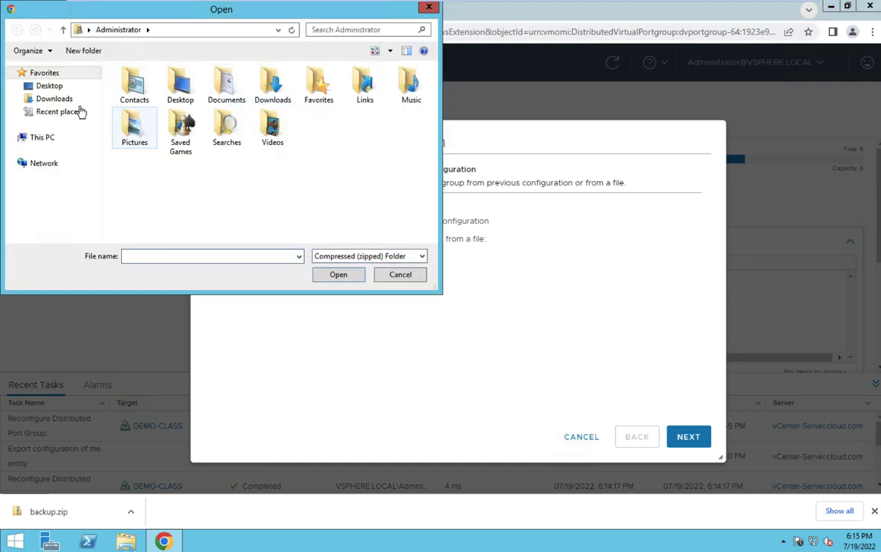
click(59, 89)
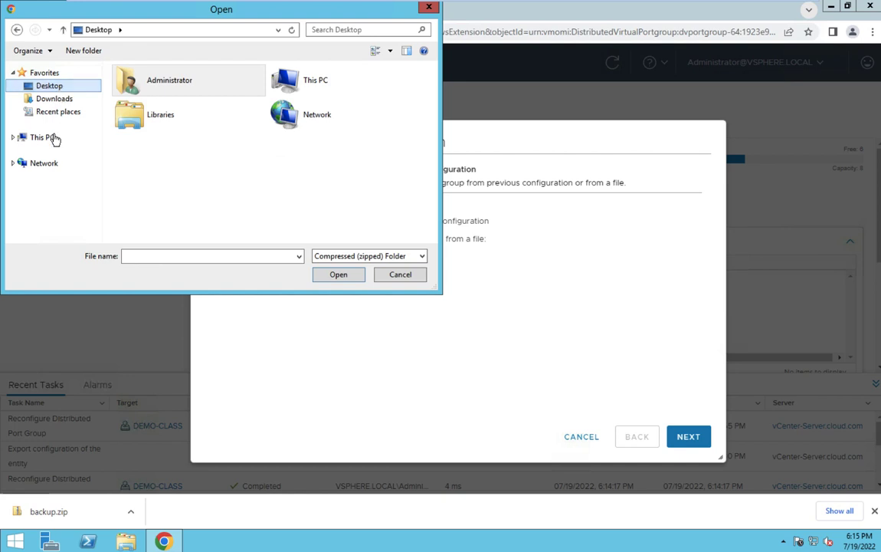
click(61, 102)
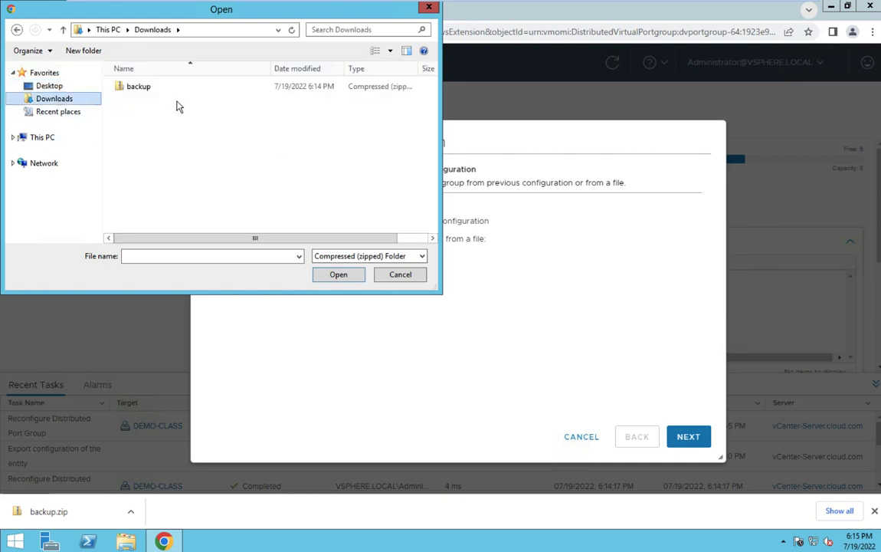
double_click(132, 89)
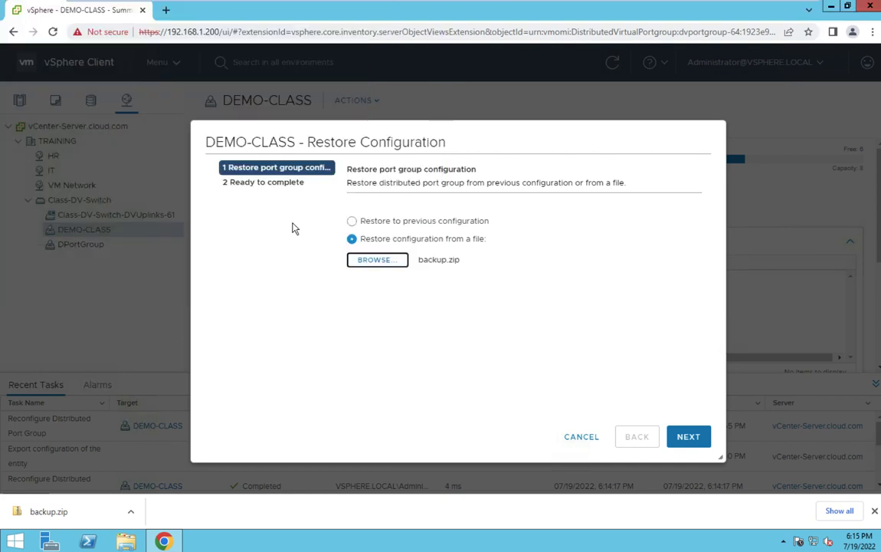
click(689, 435)
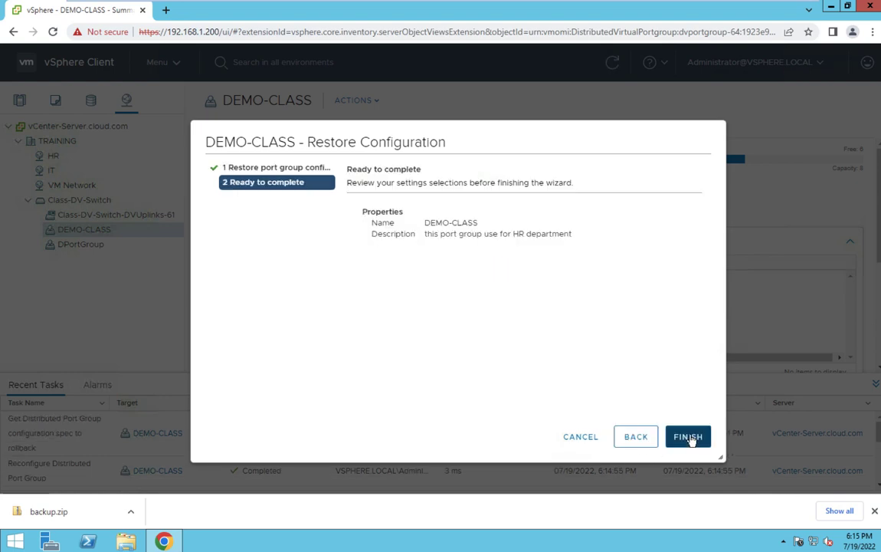
click(689, 436)
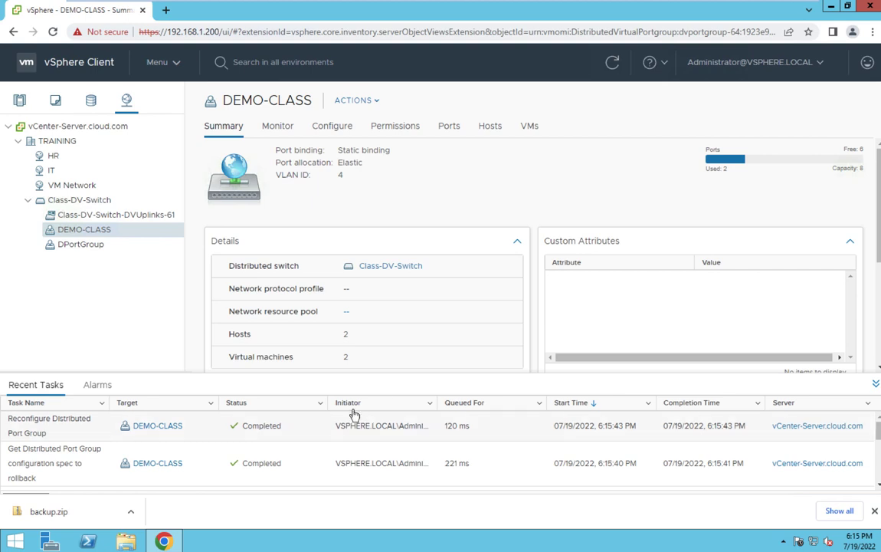
right_click(95, 232)
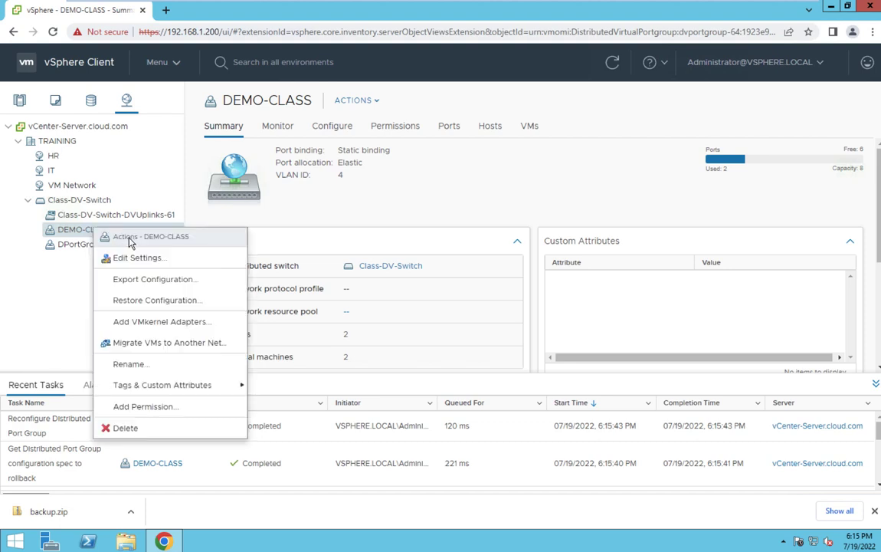
click(121, 256)
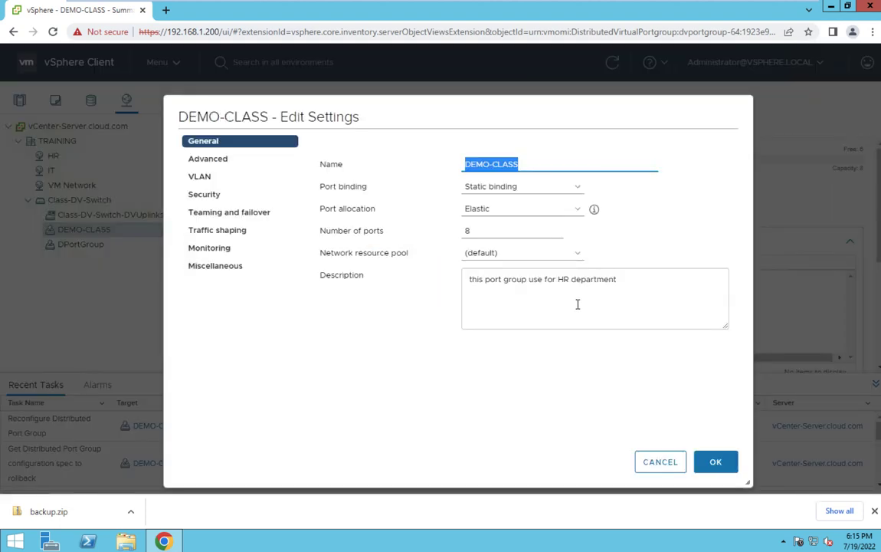
drag(615, 301, 445, 271)
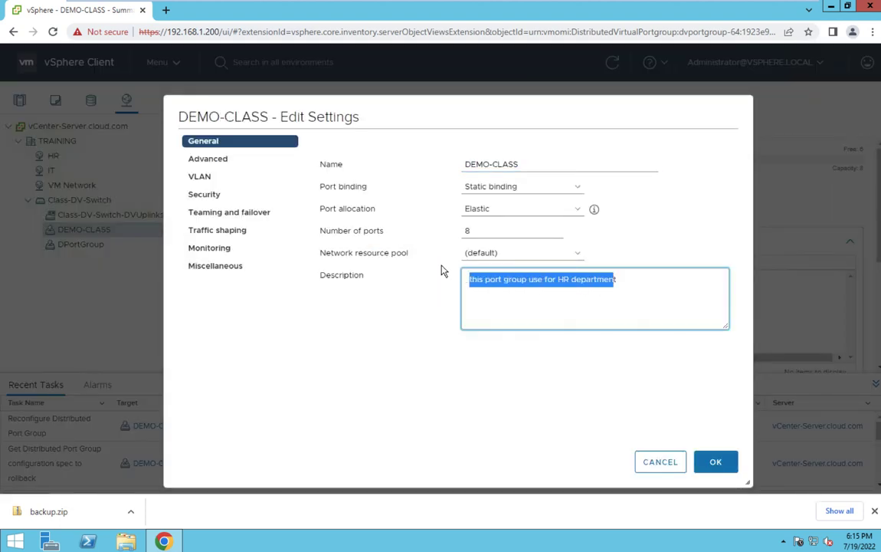
click(665, 246)
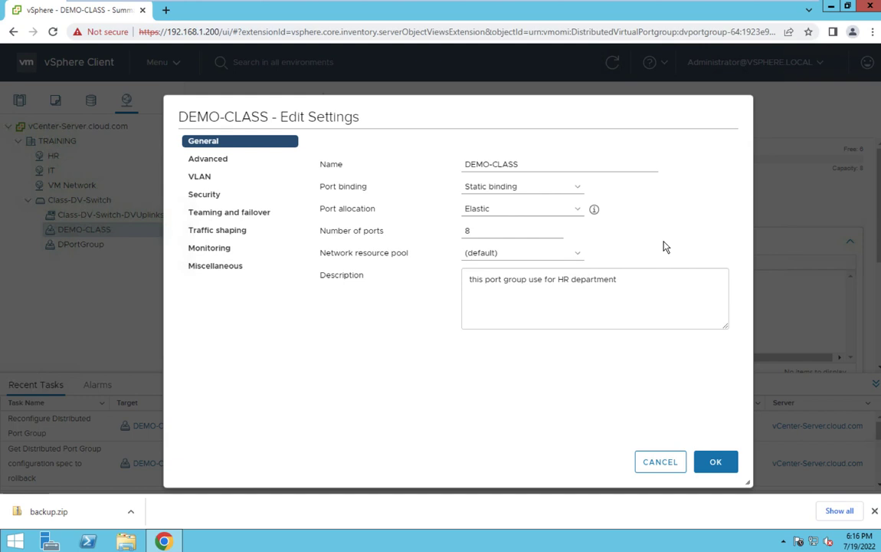
click(724, 461)
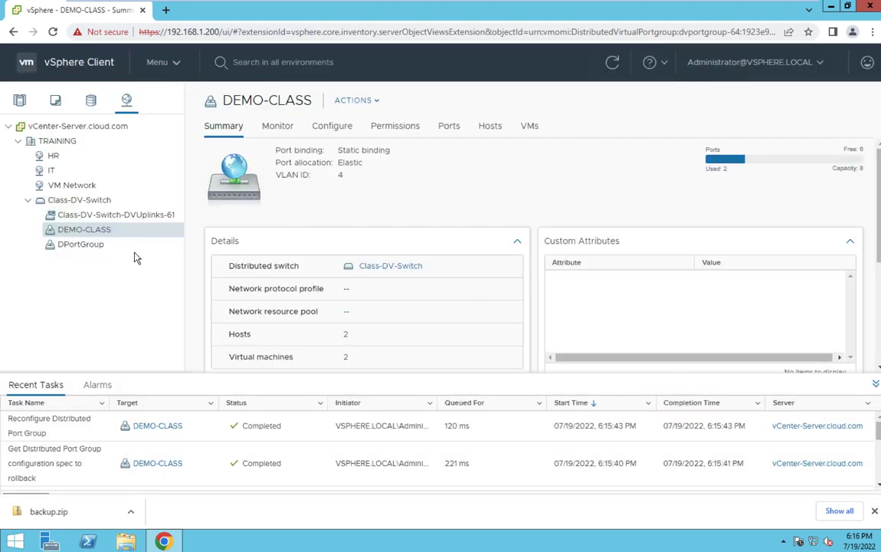
right_click(104, 235)
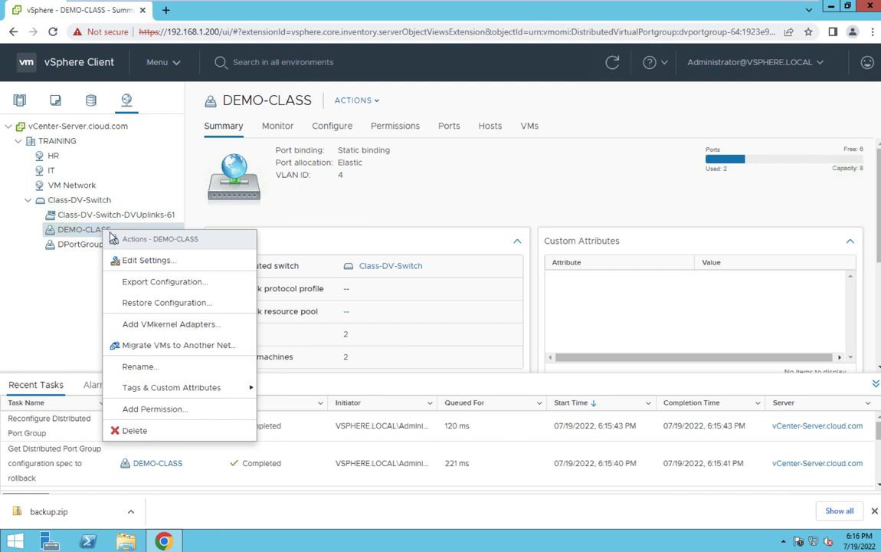
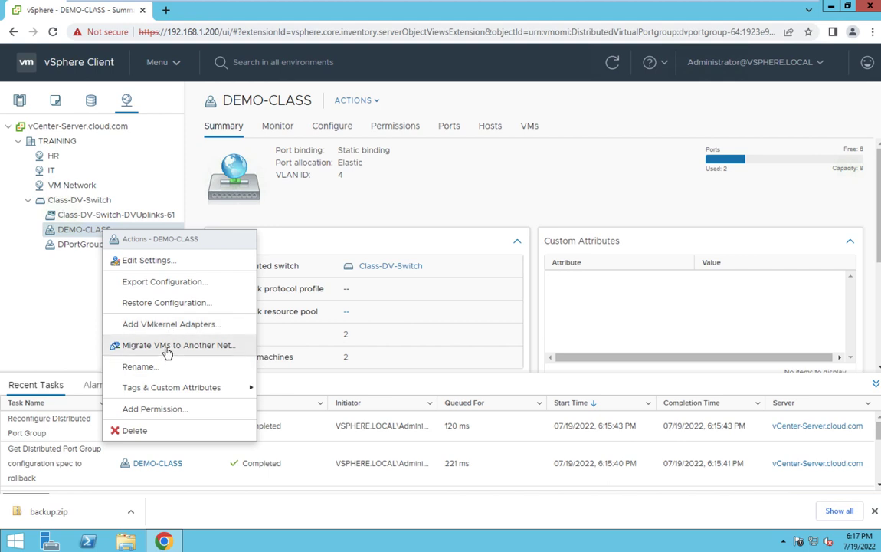
- Cancel the DEMO-CLASS VM migration and bring up Class-DV-Switch's actions for a new distributed port group
click(167, 352)
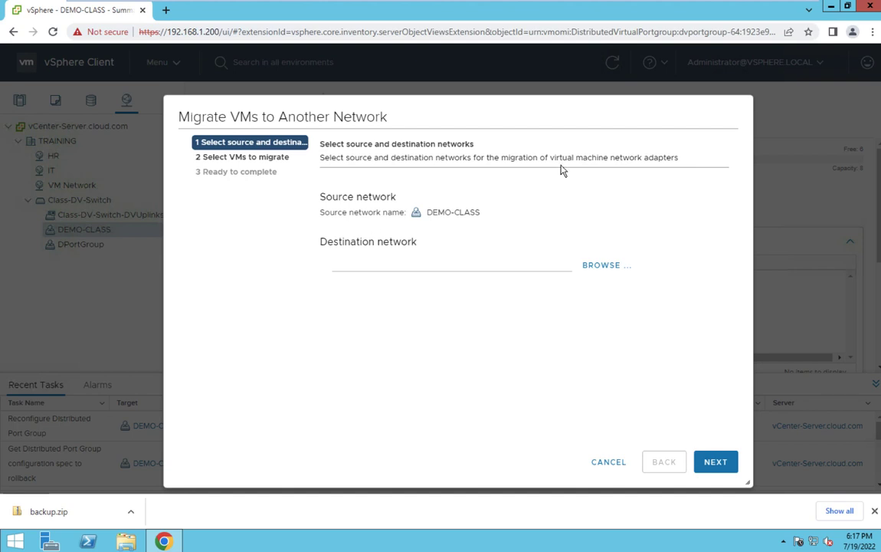
click(609, 462)
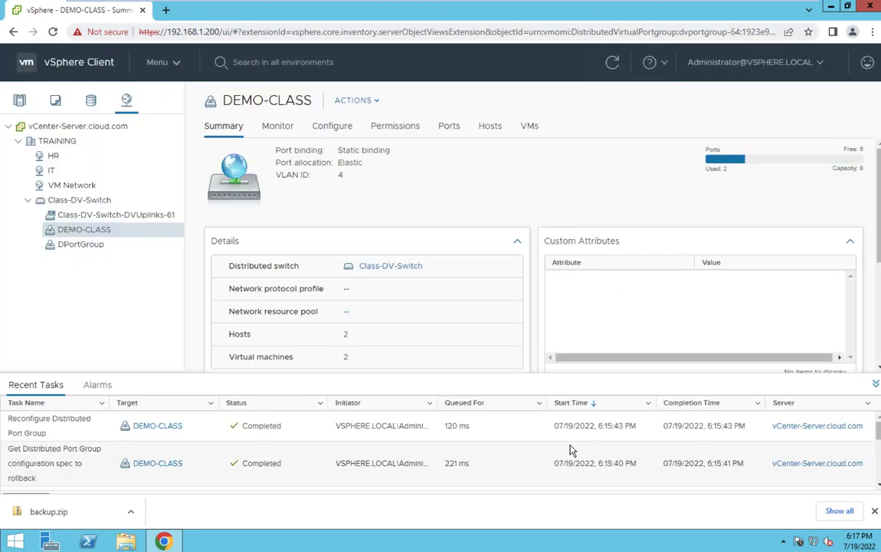
right_click(72, 203)
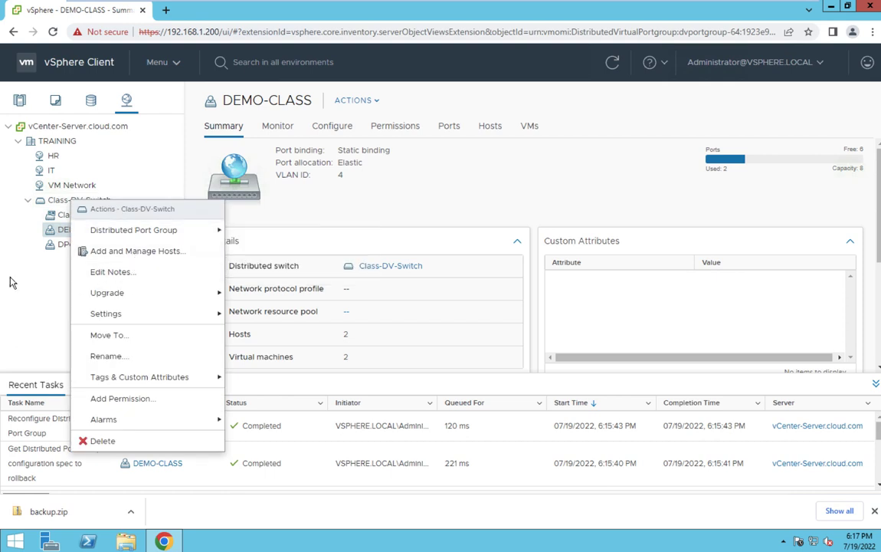
click(4, 284)
click(90, 202)
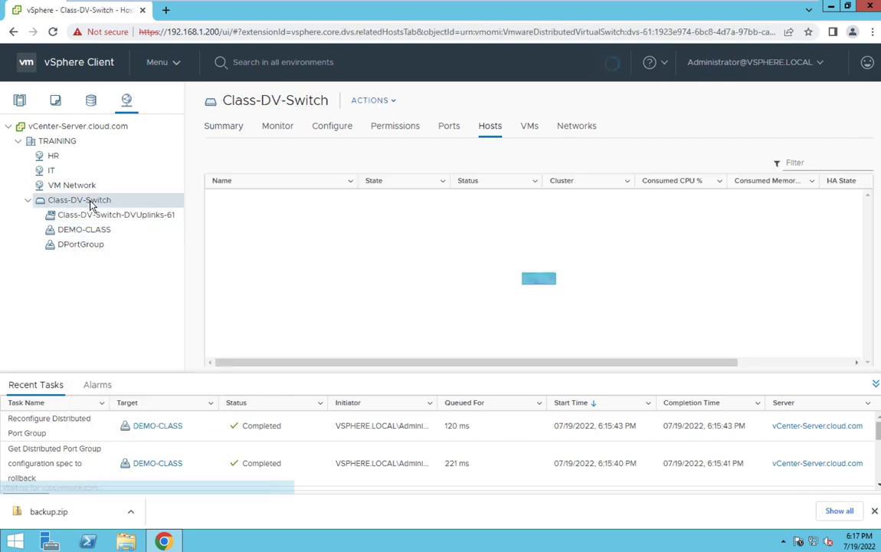
right_click(90, 202)
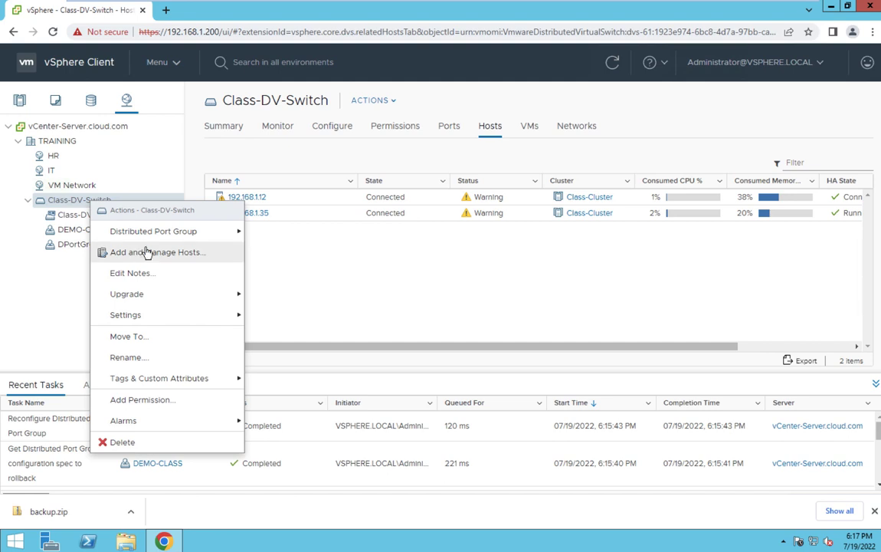
- Start a new distributed port group on Class-DV-Switch named VM-Training
mouse_move(191, 230)
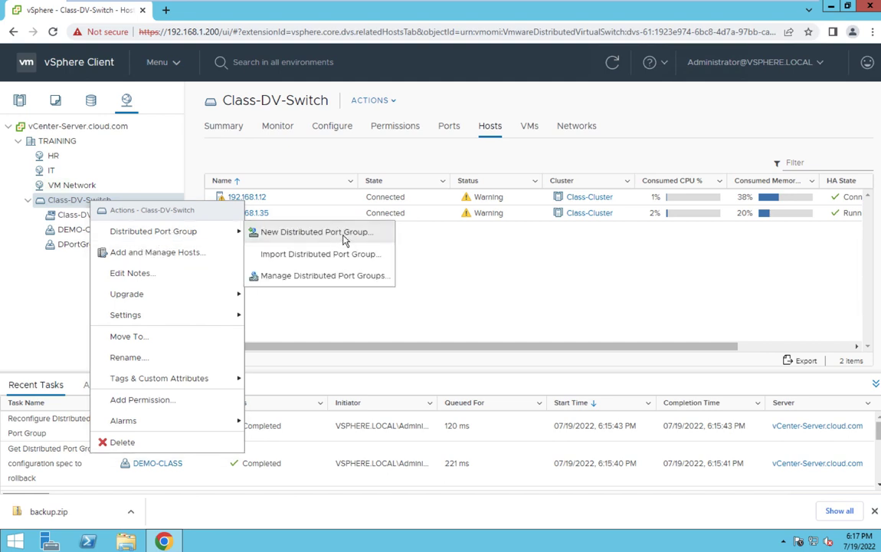
click(343, 240)
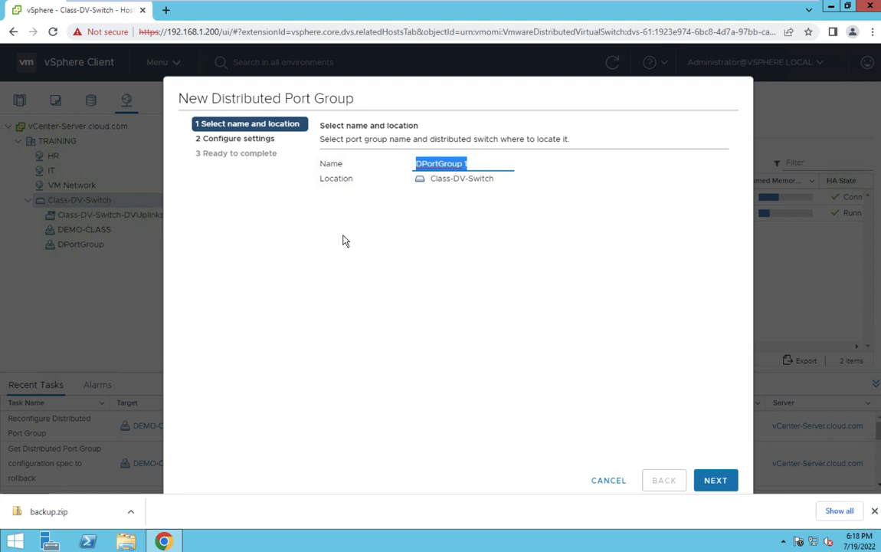
text(VM-)
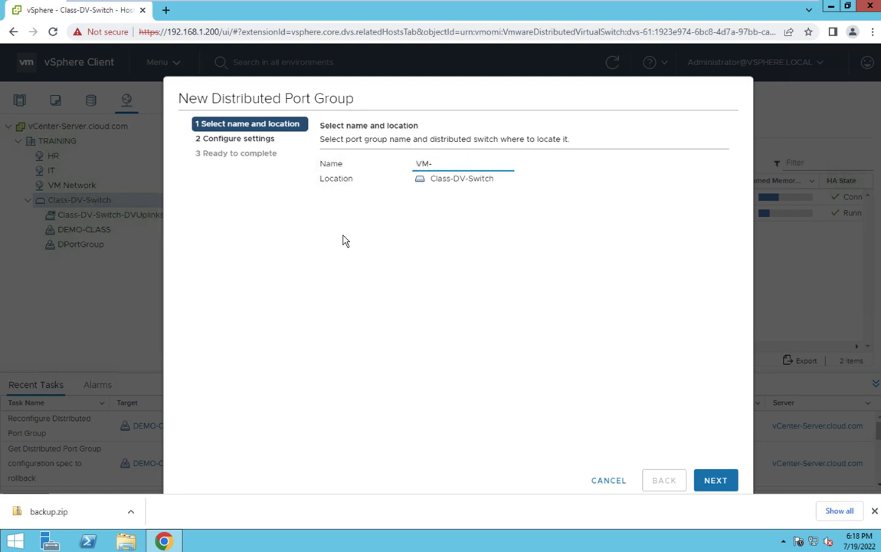
text(Training)
click(723, 483)
click(723, 482)
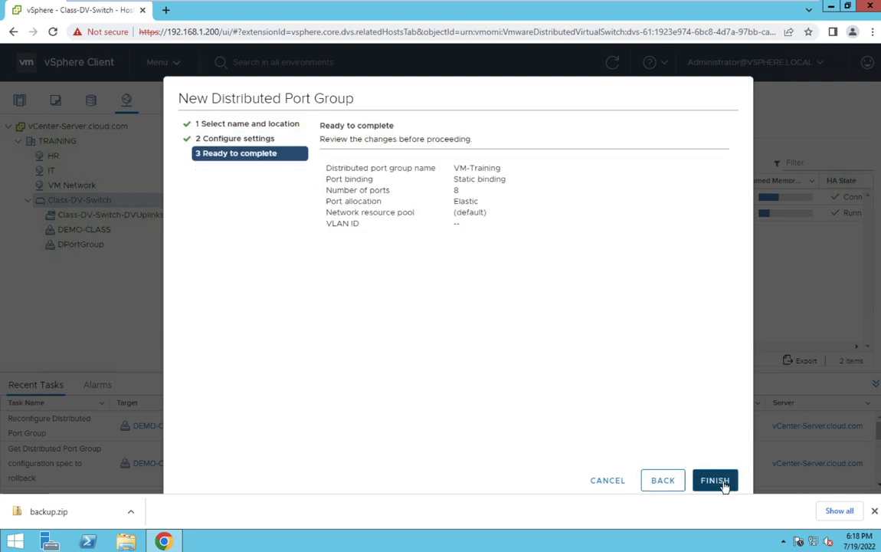
- Set the port group's VLAN type to VLAN with ID 2 and finish the wizard
click(660, 482)
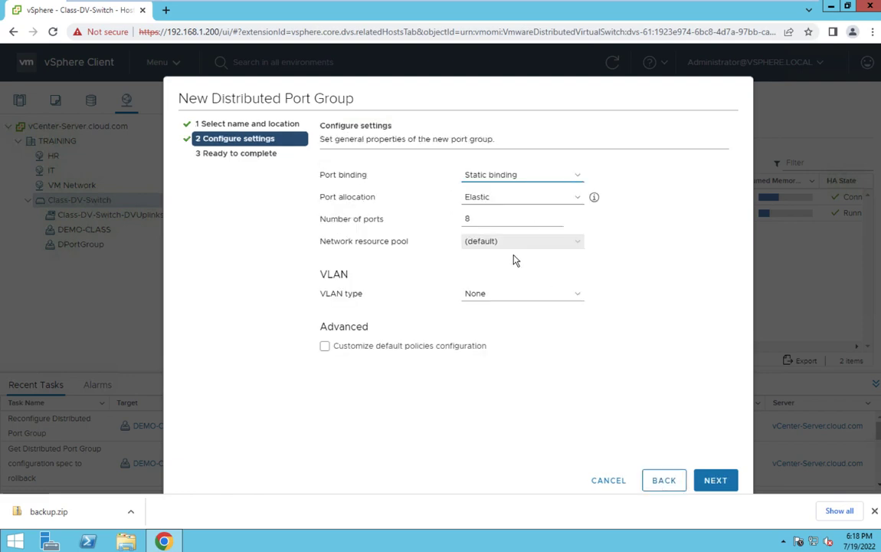
click(517, 298)
click(497, 316)
click(479, 319)
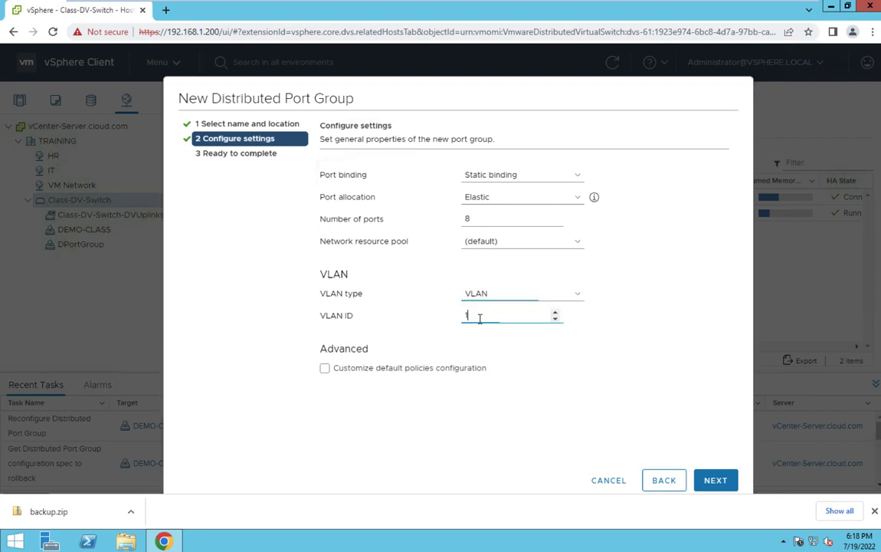
drag(480, 319, 437, 314)
text(2)
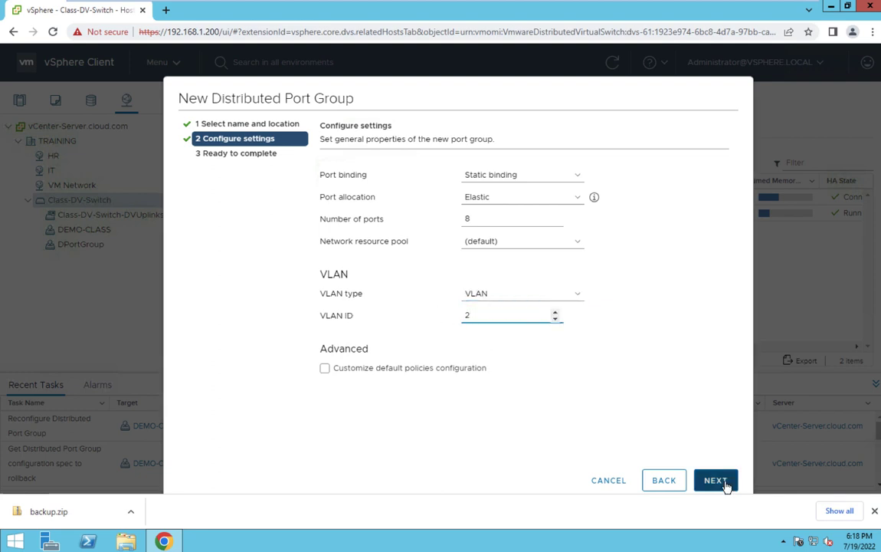
click(718, 481)
click(725, 483)
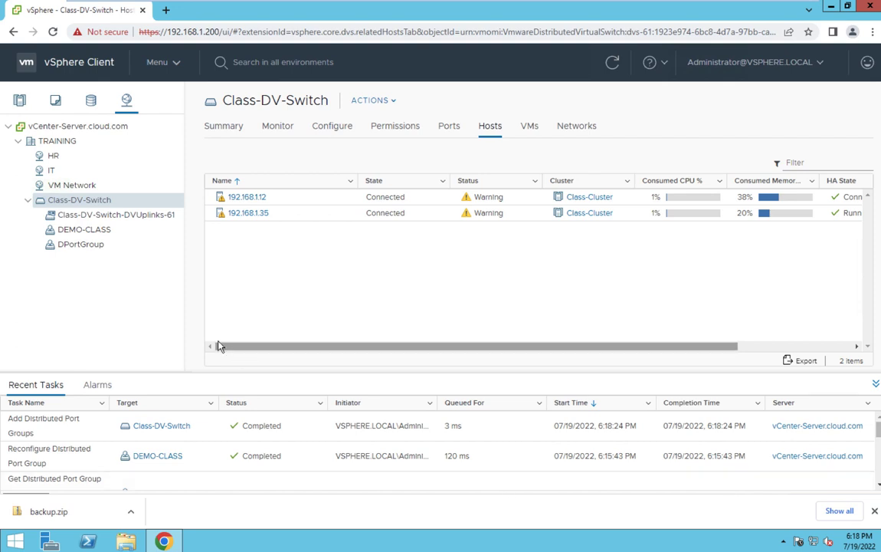
- Refresh the inventory, check VM-Training's hosts and VMs, then view DEMO-CLASS's VMs vm1 and Windows-10
click(615, 63)
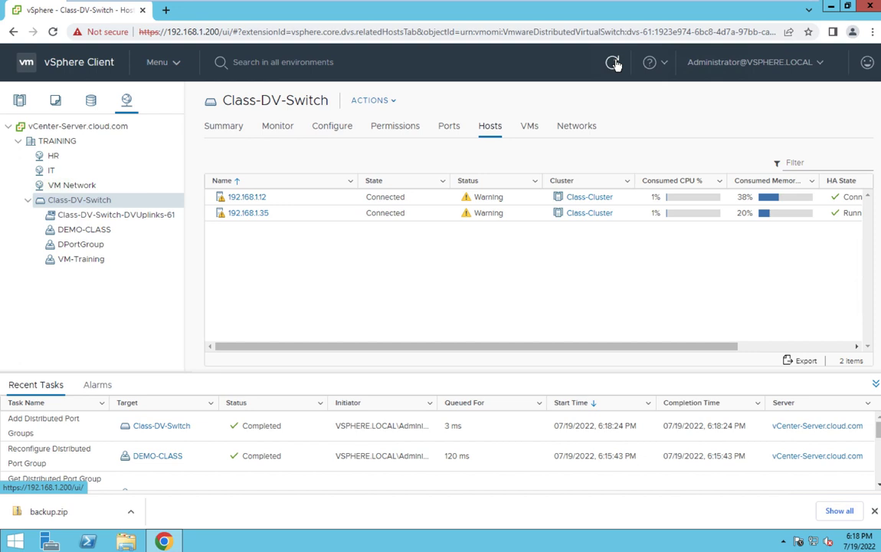
click(76, 258)
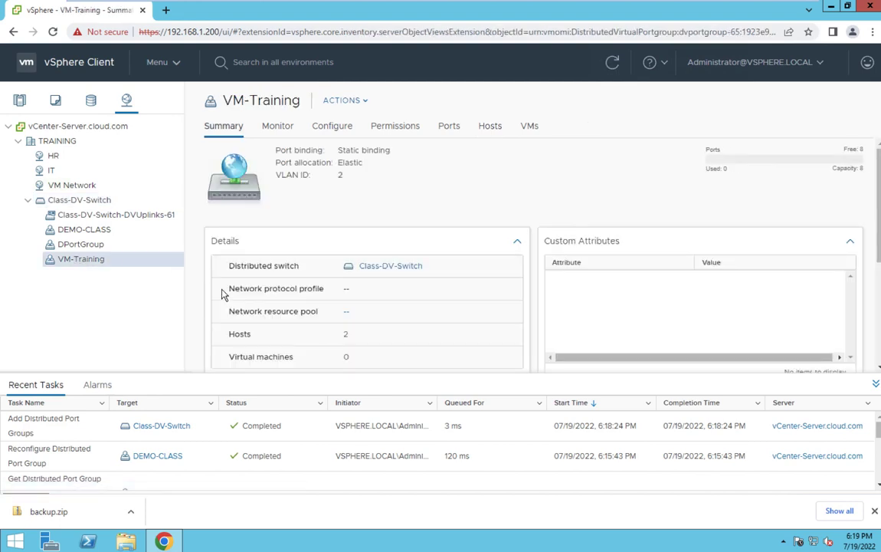
click(527, 130)
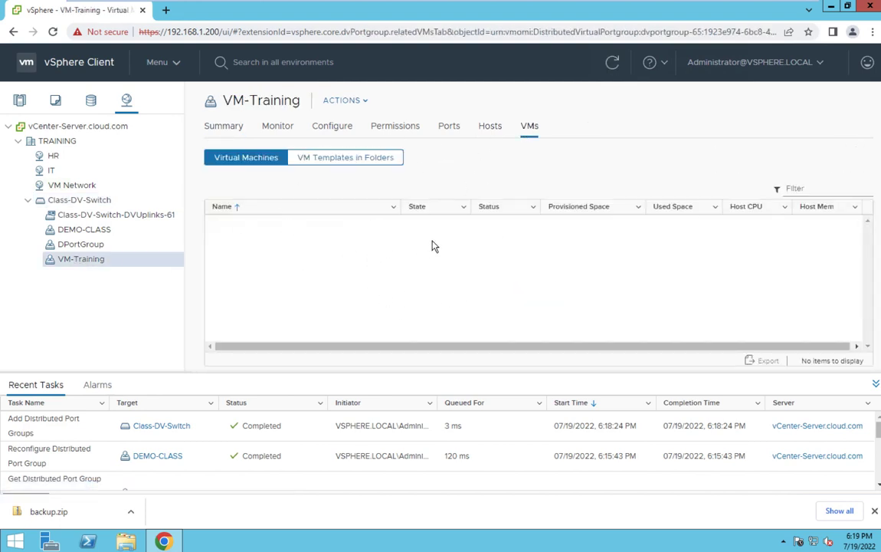
click(491, 129)
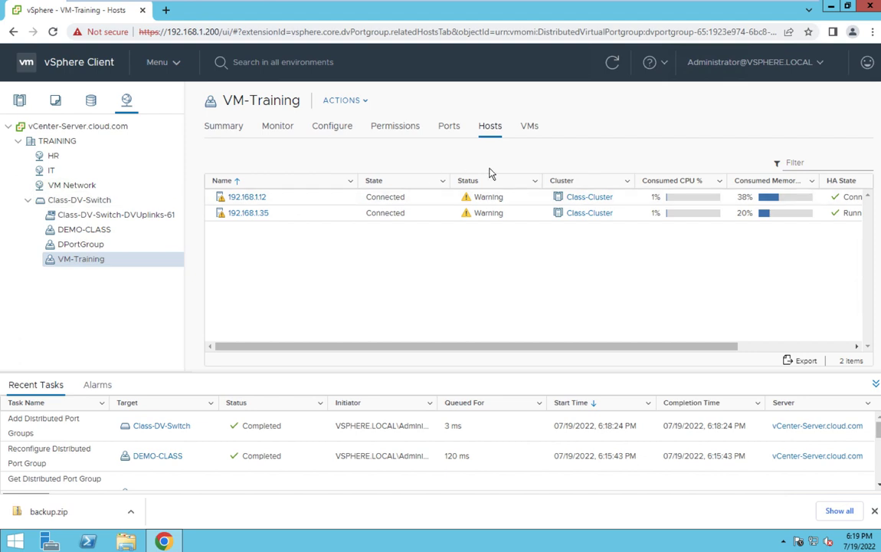
click(528, 128)
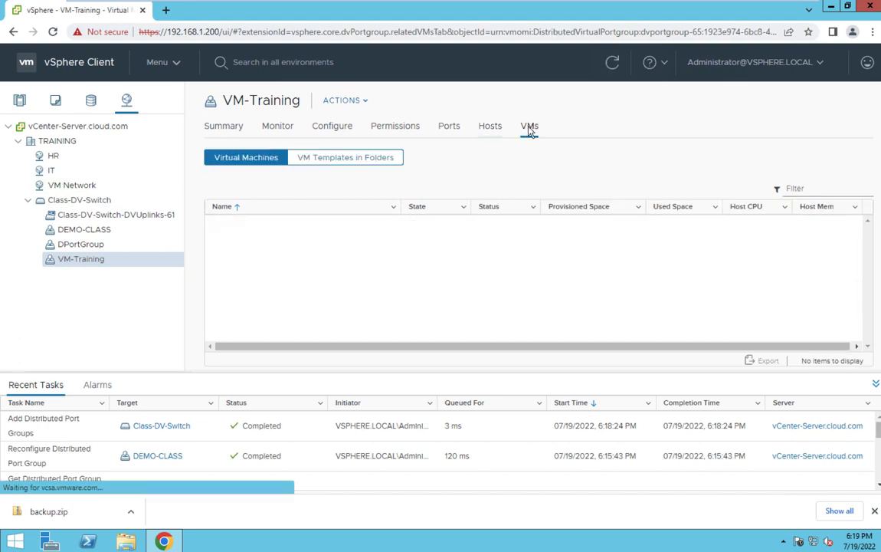
click(106, 231)
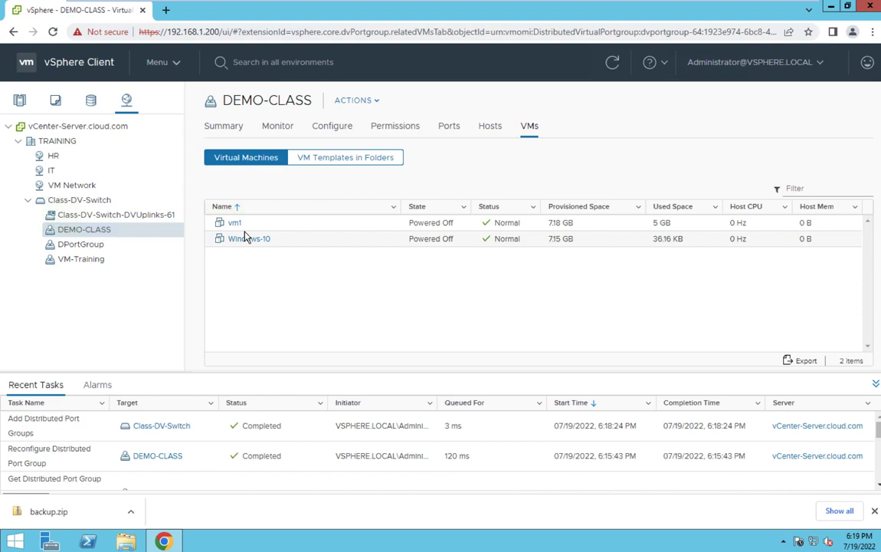
- Migrate all DEMO-CLASS virtual machines, vm1 and Windows-10, to the VM-Training network
right_click(81, 232)
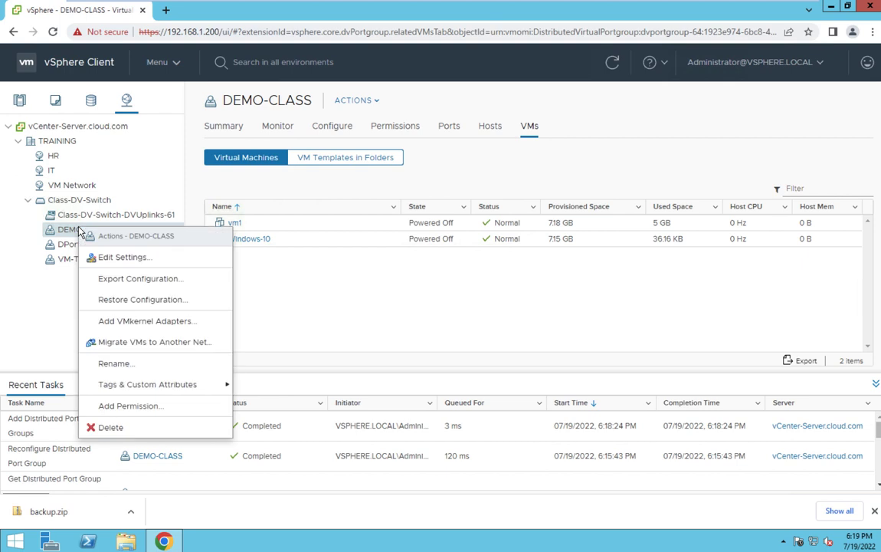
click(142, 342)
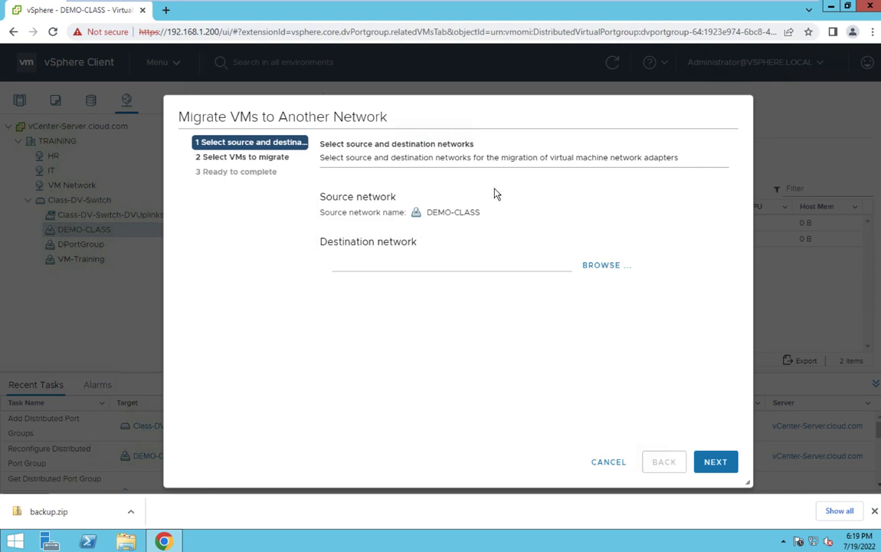
click(607, 268)
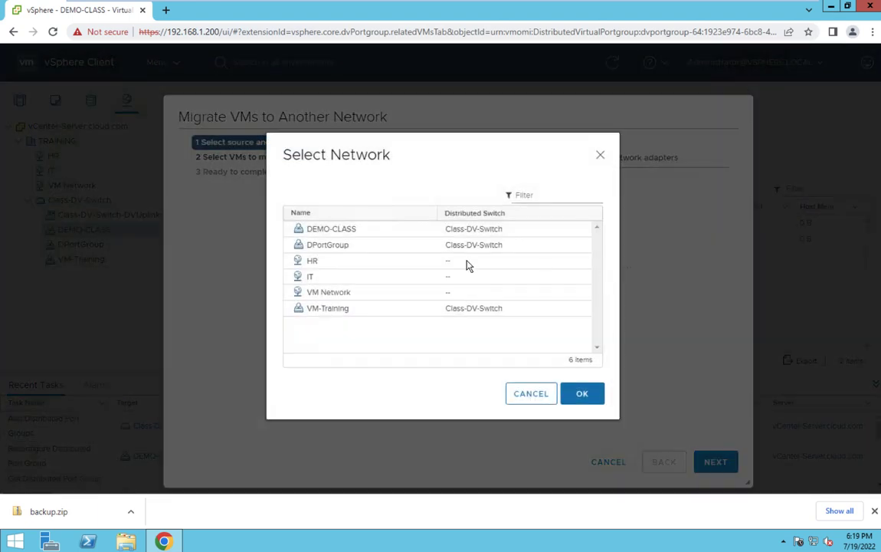
click(328, 314)
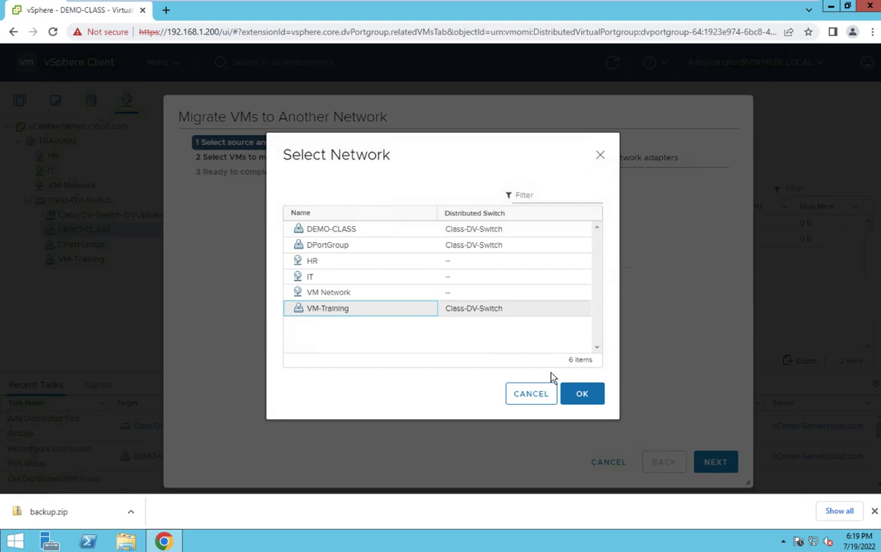
click(582, 393)
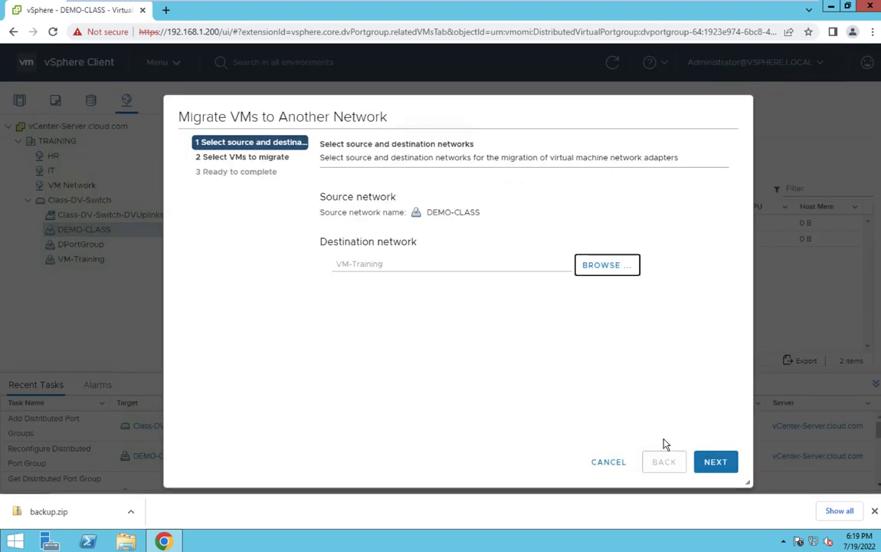
click(722, 460)
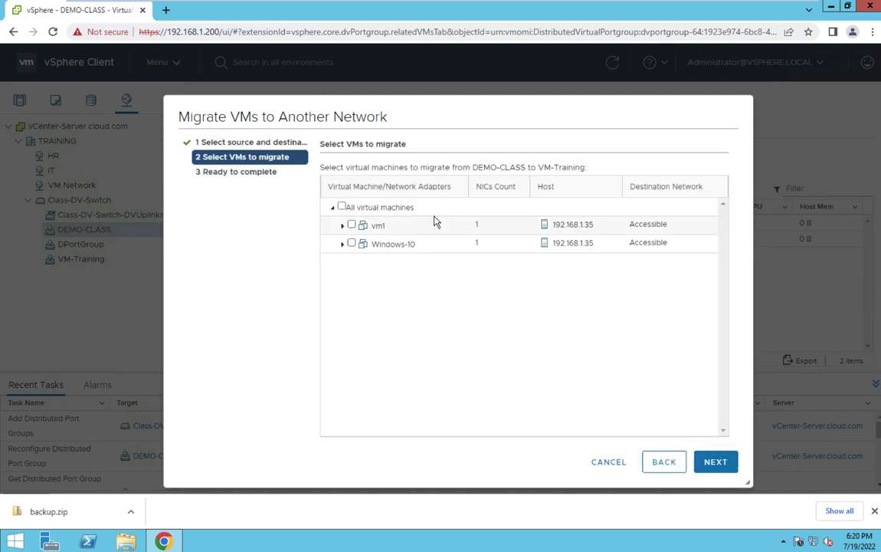
click(342, 207)
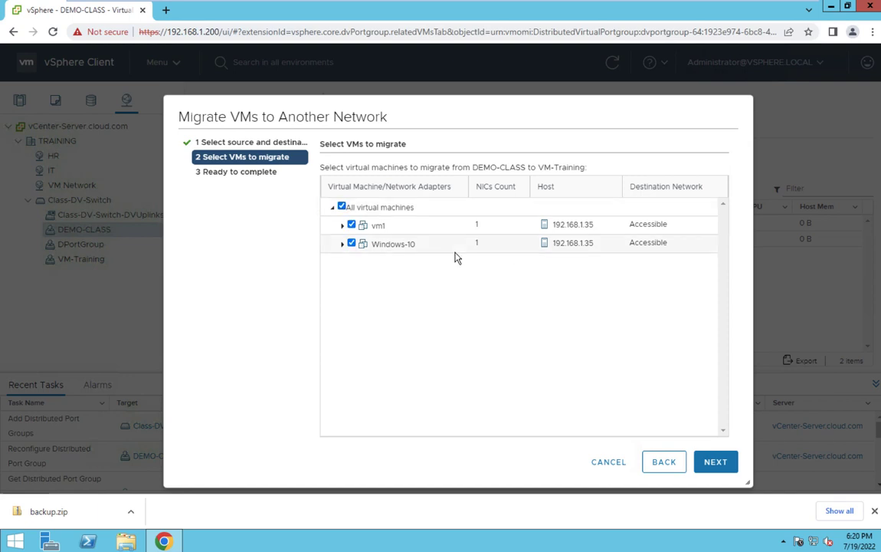
click(712, 461)
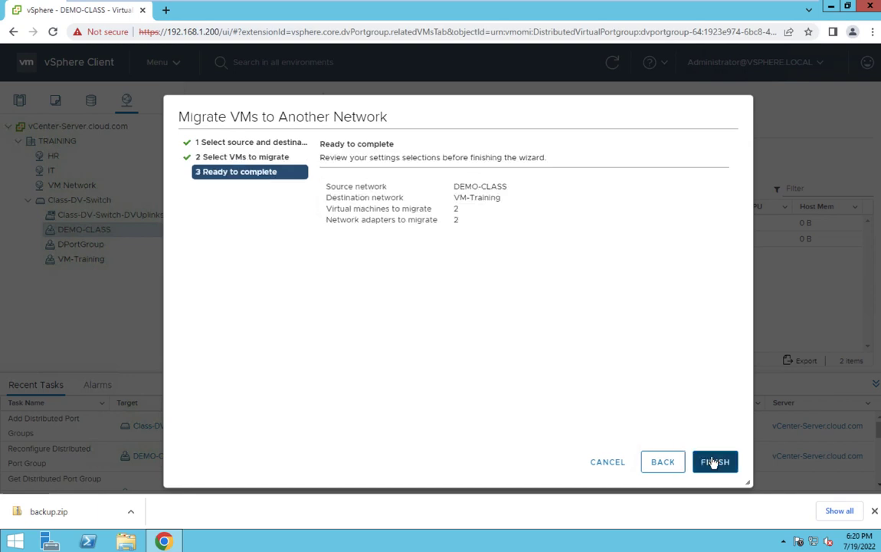
click(712, 461)
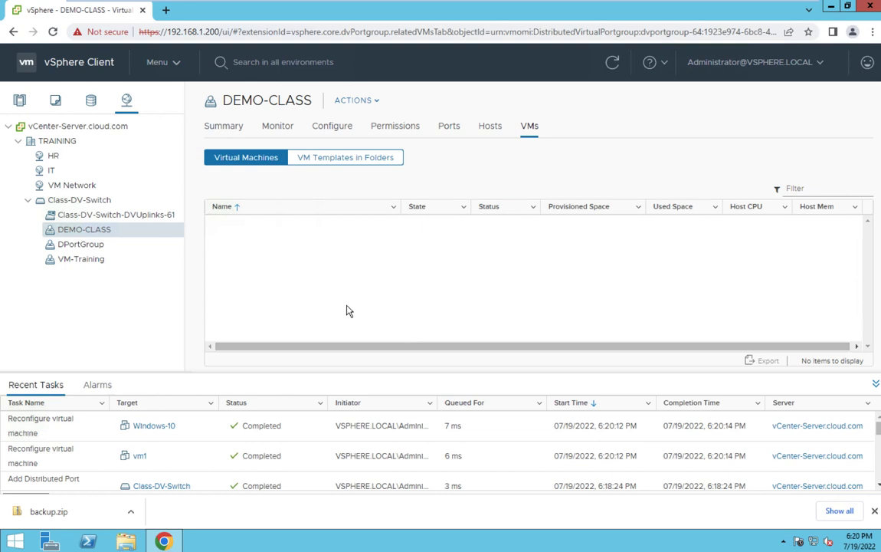
- Verify vm1 and Windows-10 sit on VM-Training and refreshed DEMO-CLASS is empty, then switch to Teams
click(92, 259)
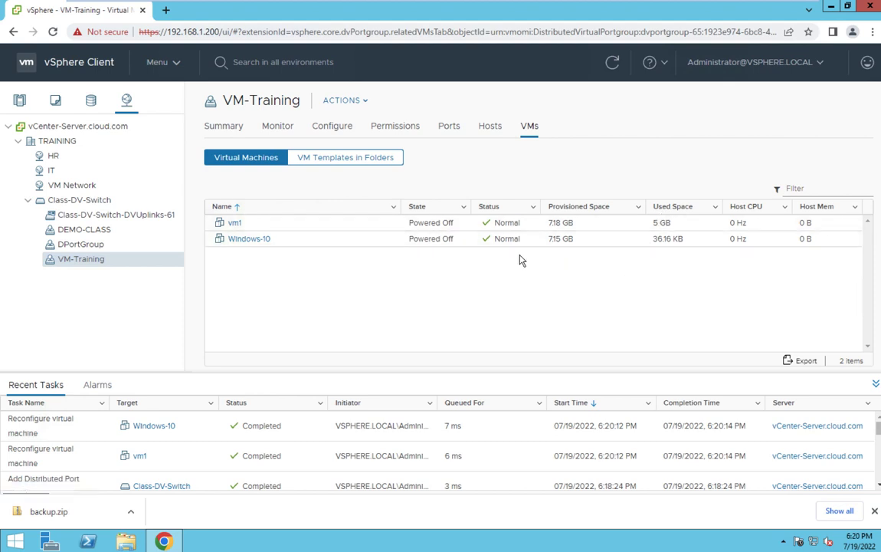
click(88, 230)
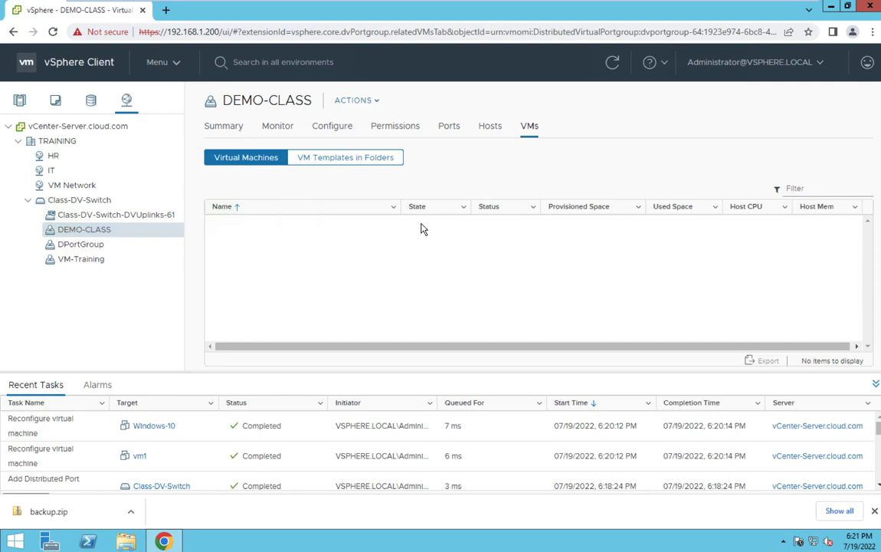
right_click(94, 235)
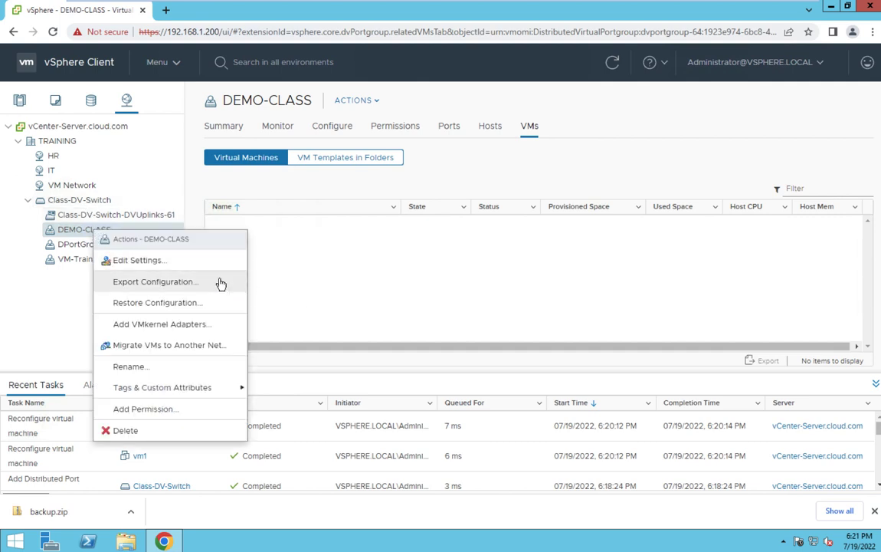
click(345, 295)
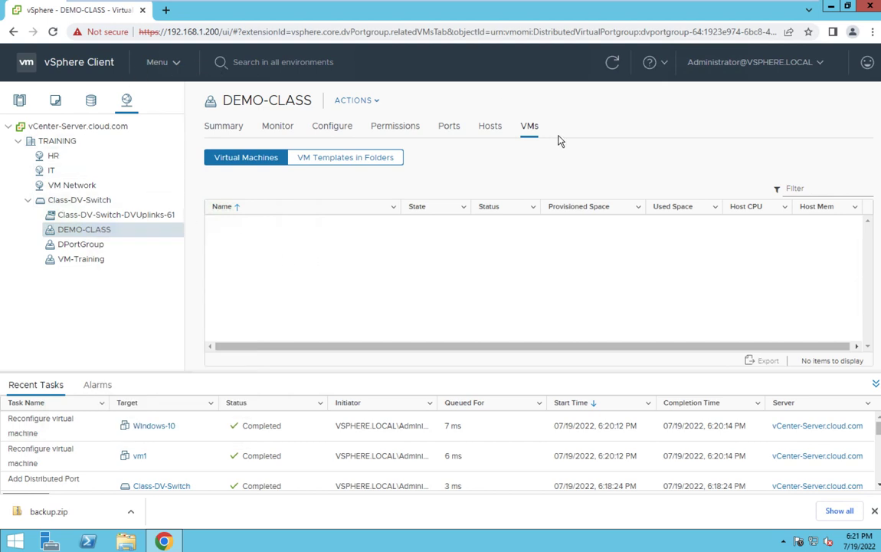
click(612, 63)
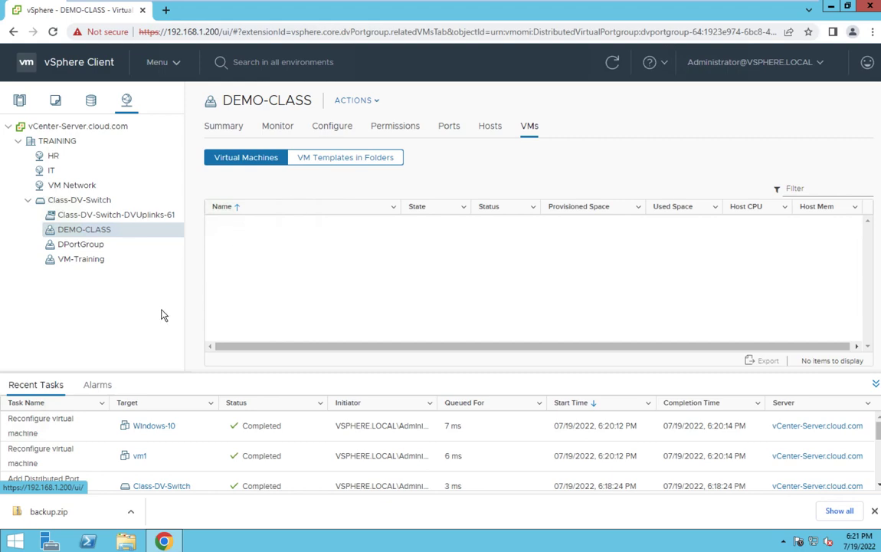
key(ctrl+Left)
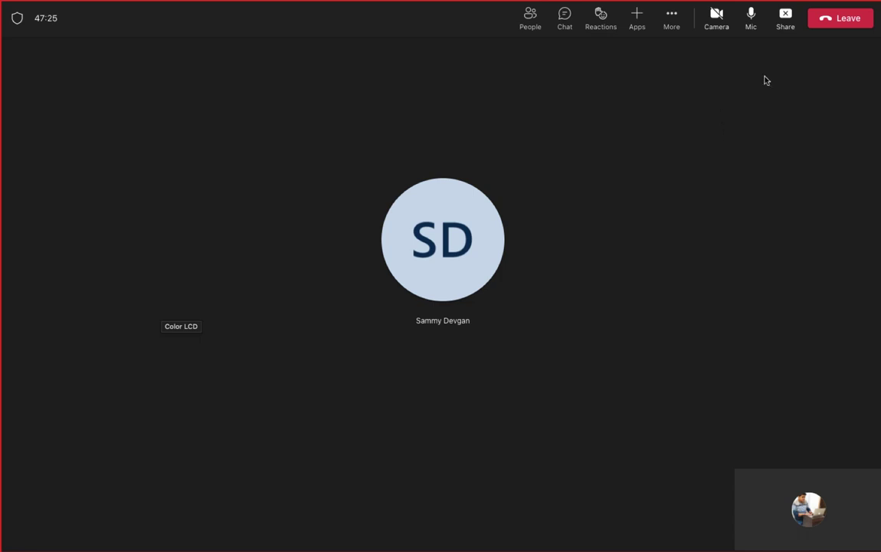
- Mute the Teams microphone, open the meeting chat, and move through the OneNote notes to the desktop
click(752, 16)
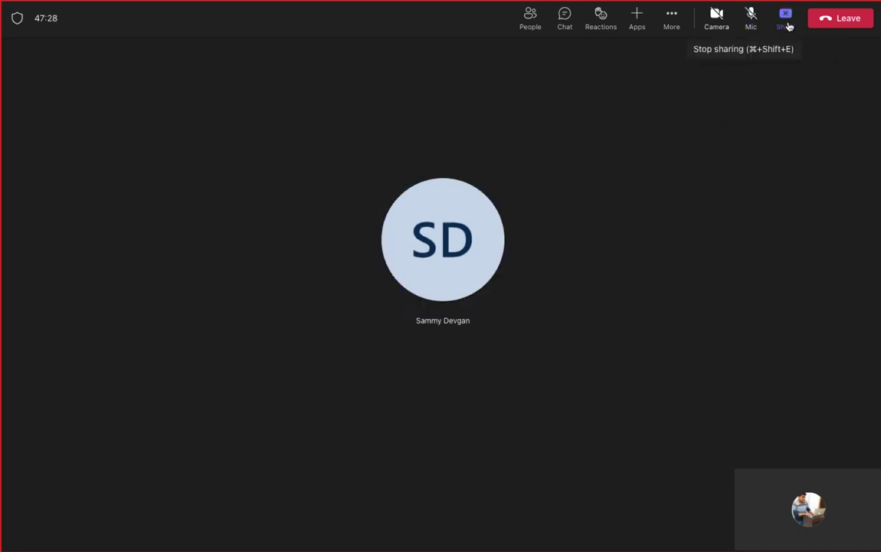
click(564, 16)
key(super+Tab)
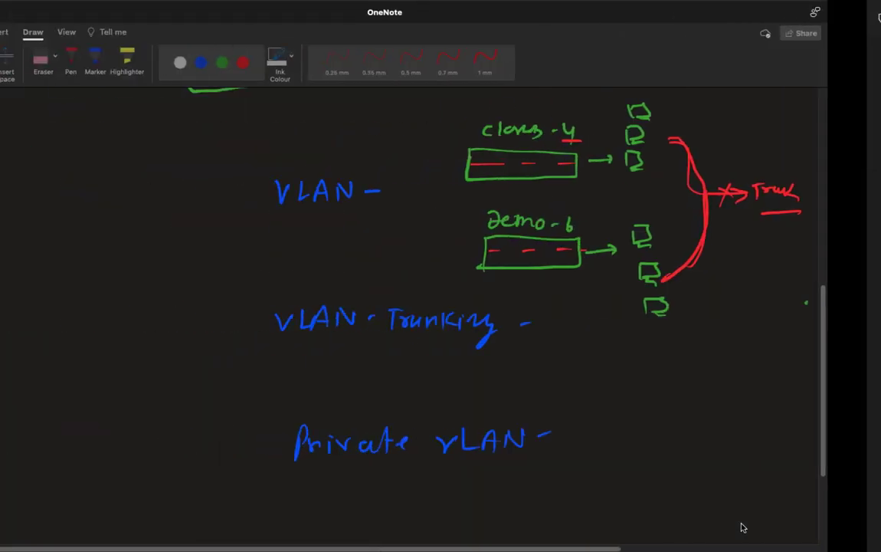
key(super+Tab)
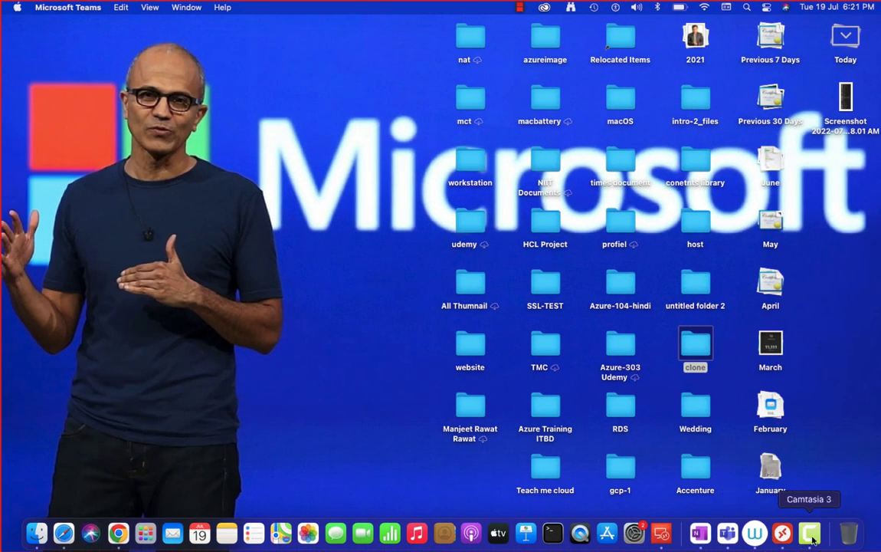